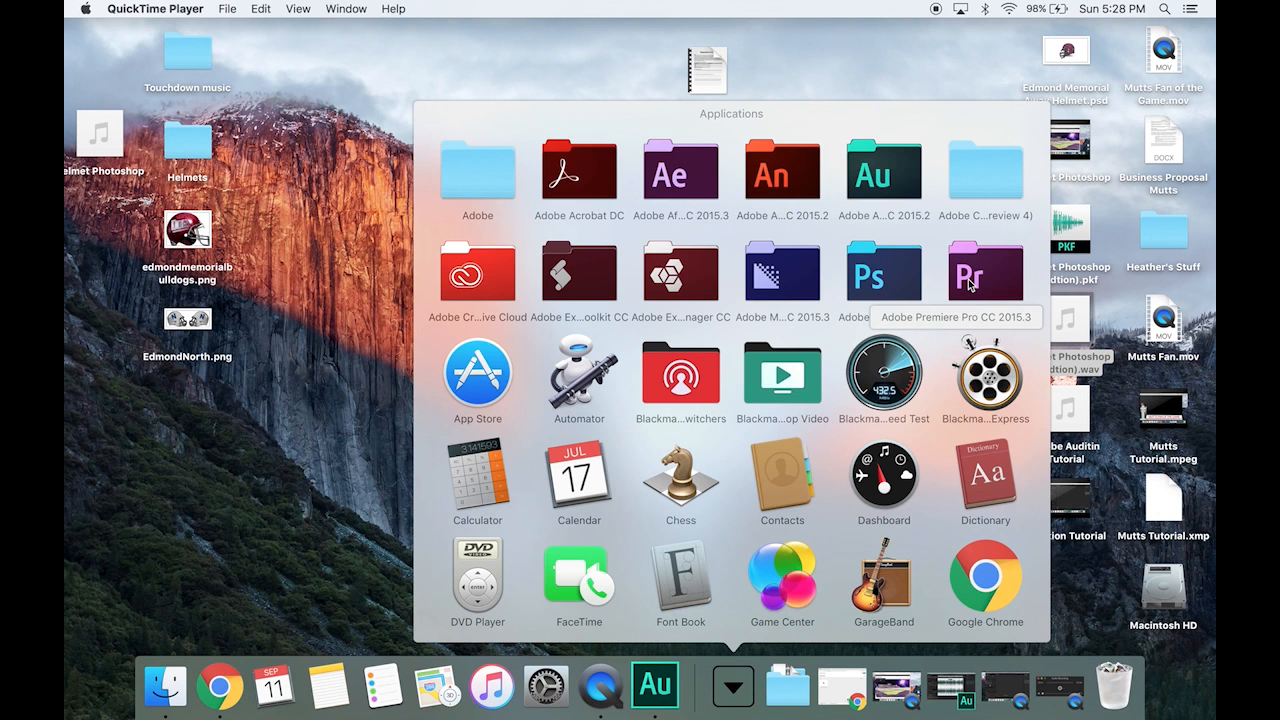
left_click(733, 684)
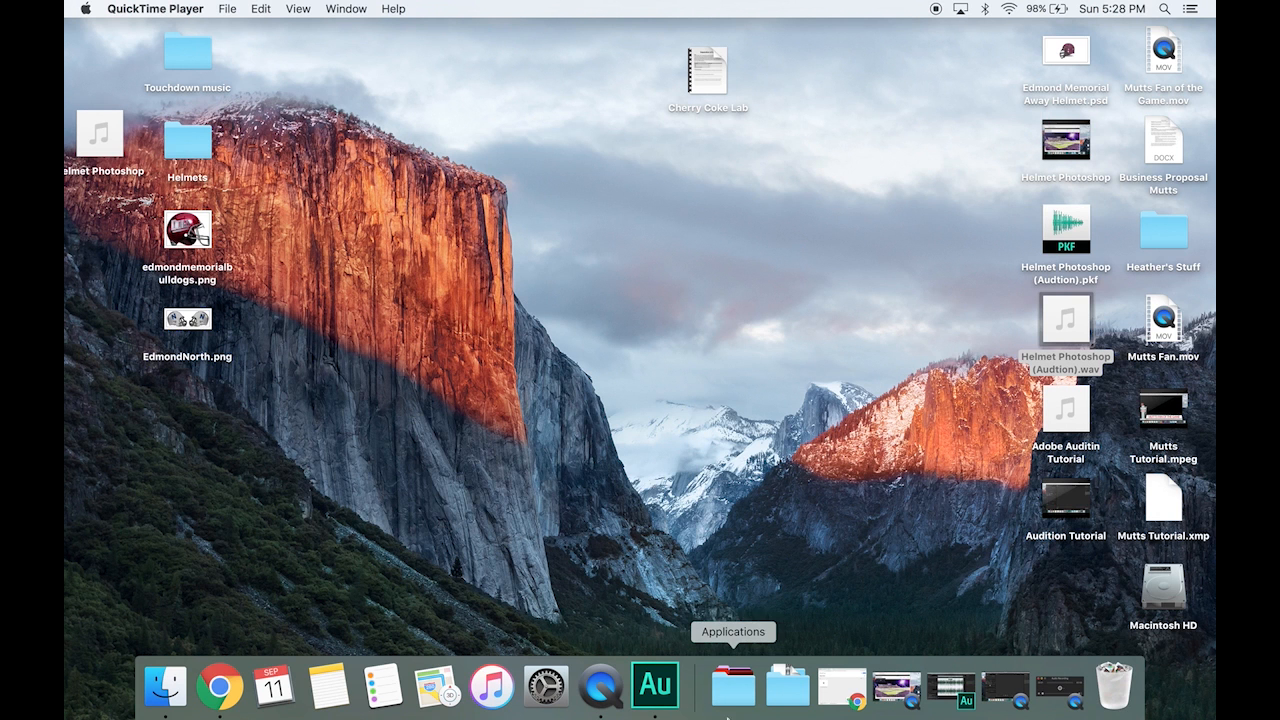
left_click(739, 684)
left_click(738, 684)
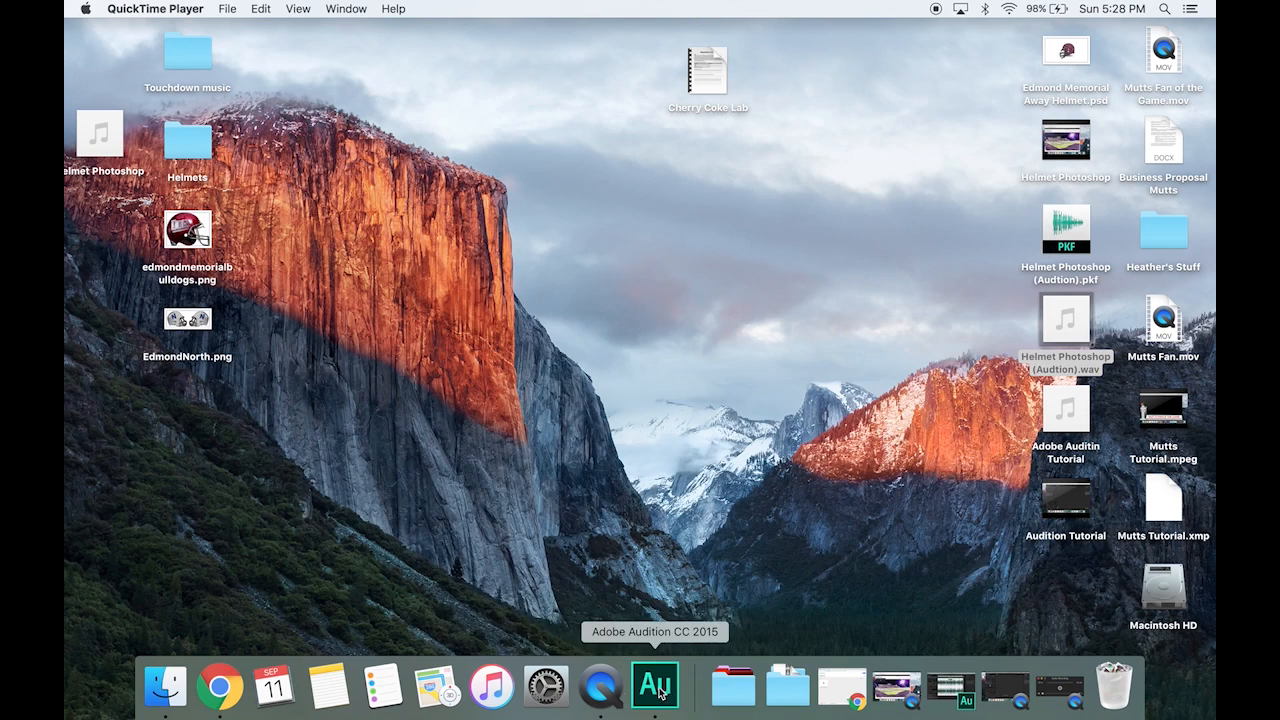
left_click(733, 684)
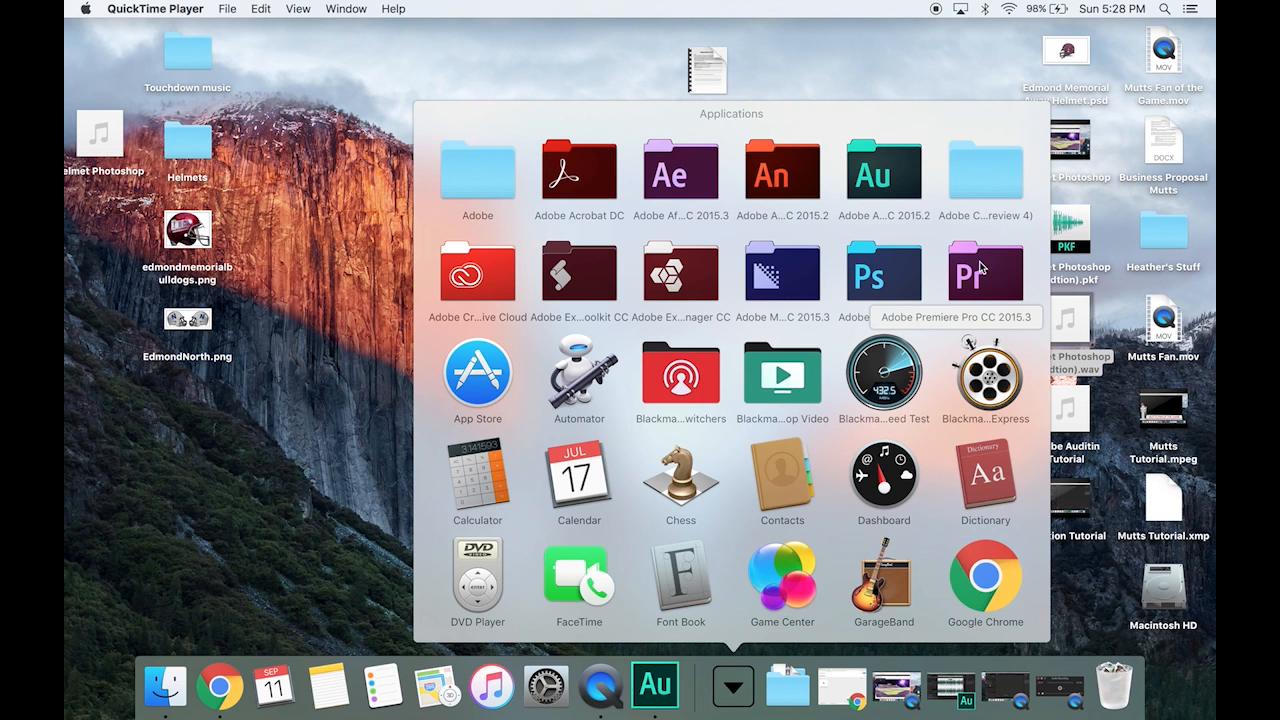
left_click(718, 696)
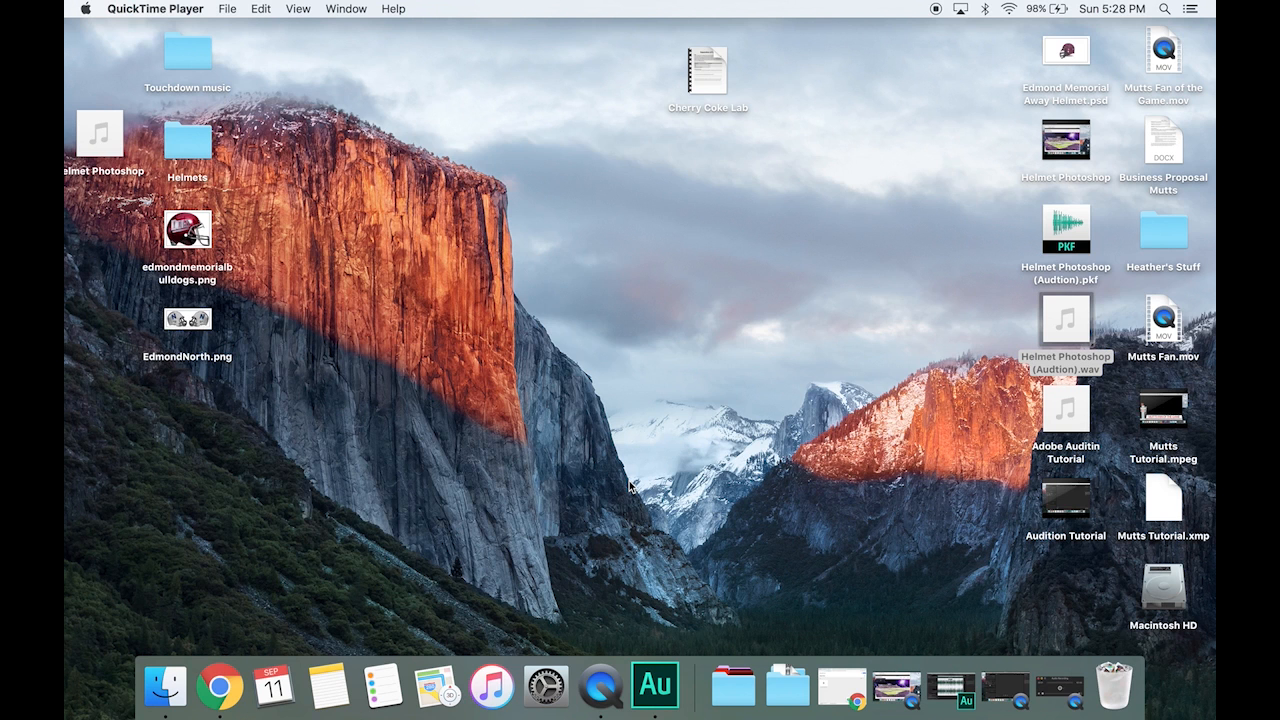
- Search the computer for "prem" to find Adobe Premiere Pro
key("super+space")
type("pri")
key("BackSpace")
type("em")
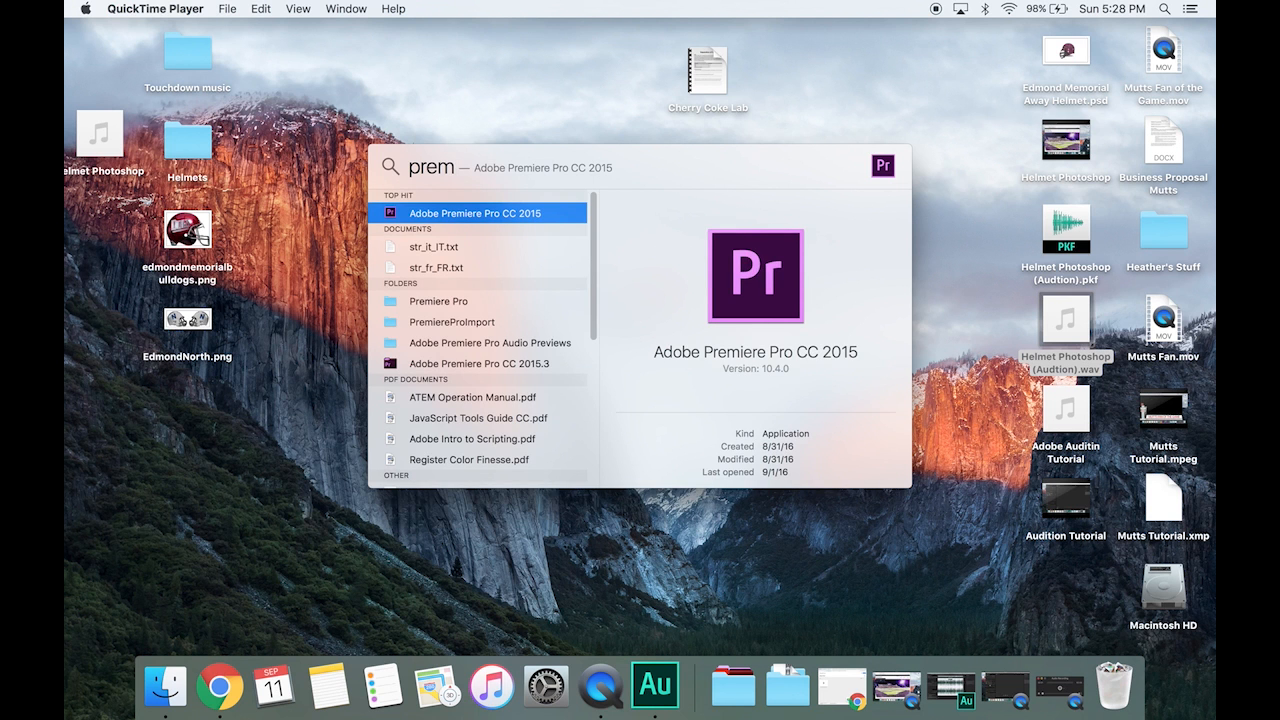
left_click(710, 572)
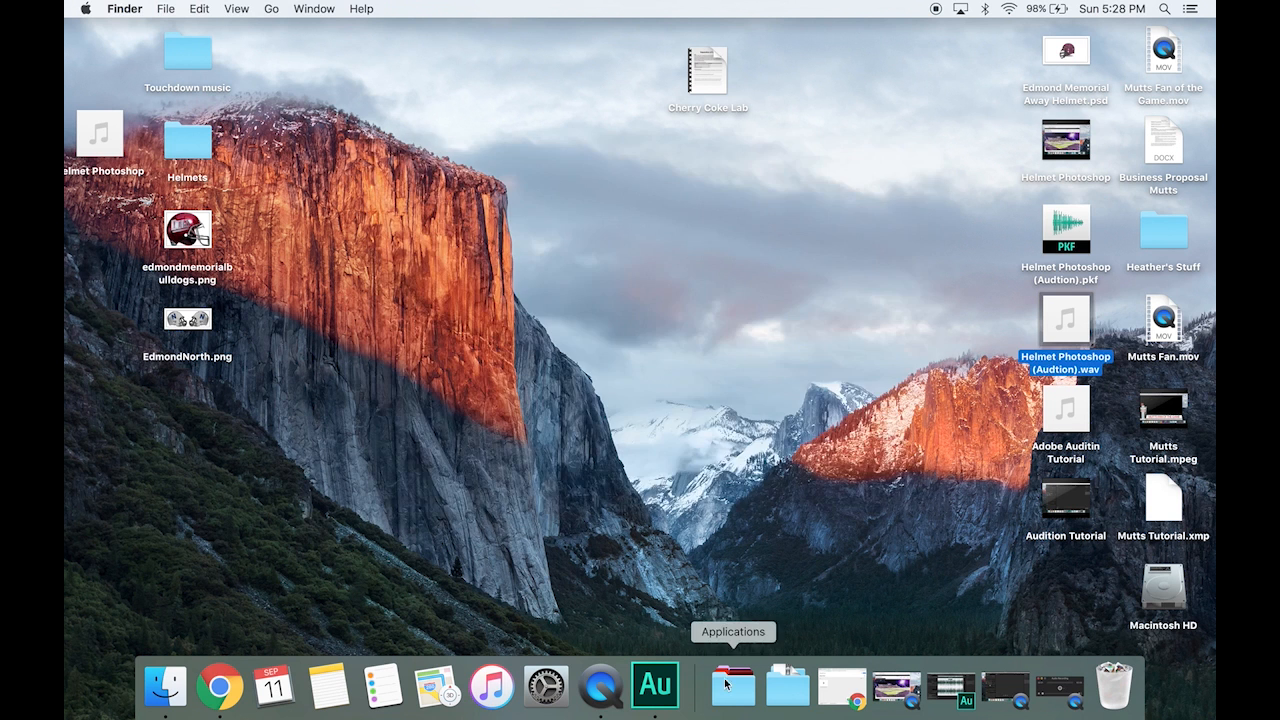
- Launch Adobe Premiere Pro CC 2015 from its Adobe Premiere Pro CC 2015.3 folder in Applications
left_click(733, 686)
left_click(960, 290)
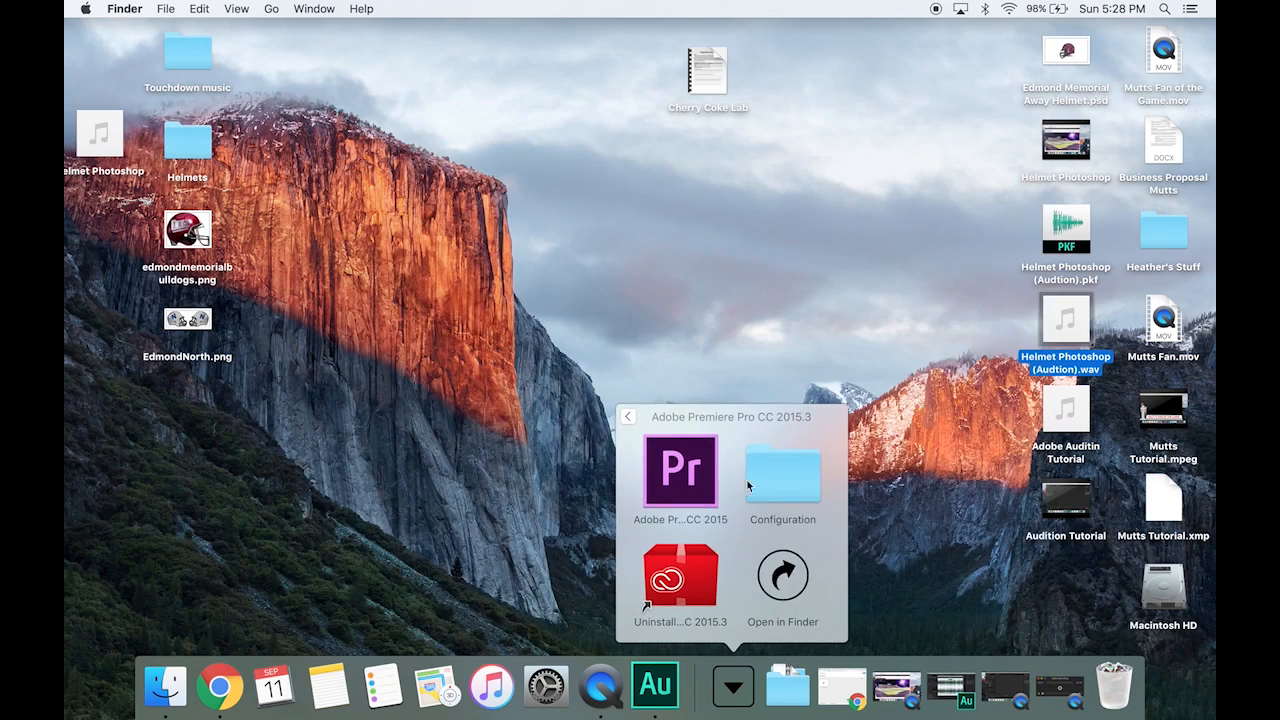
left_click(794, 684)
left_click(737, 694)
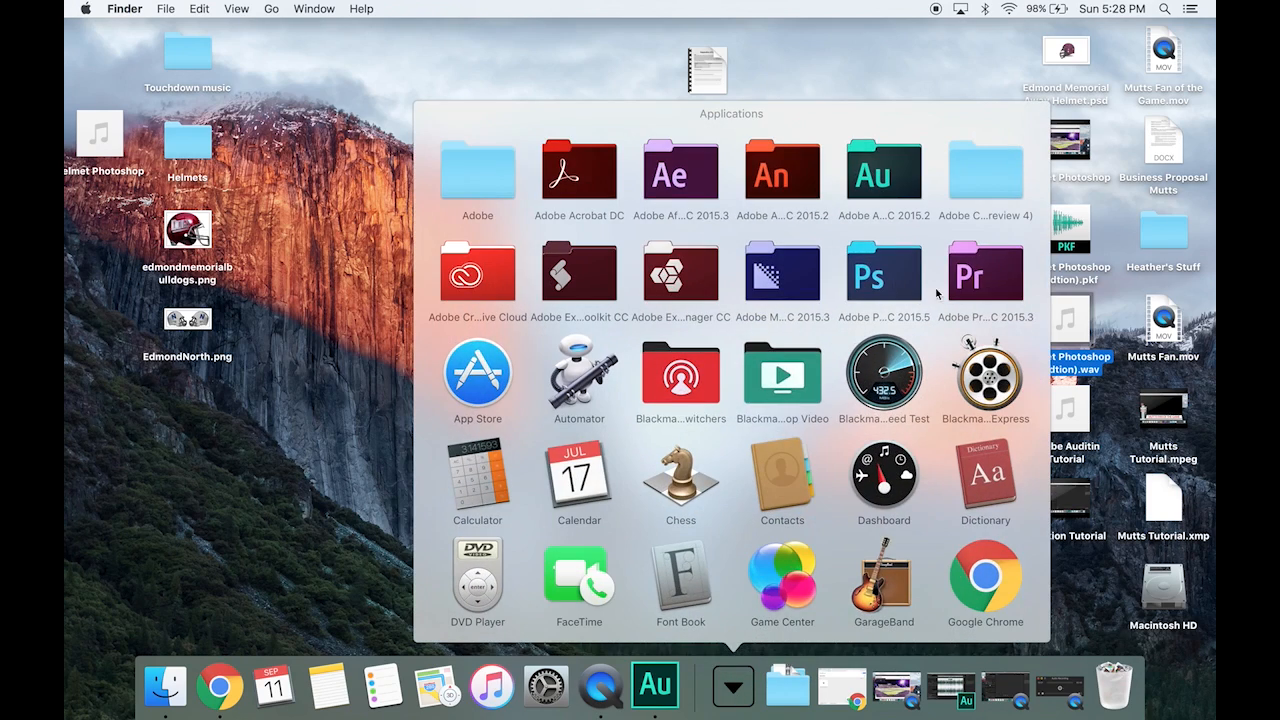
left_click(964, 273)
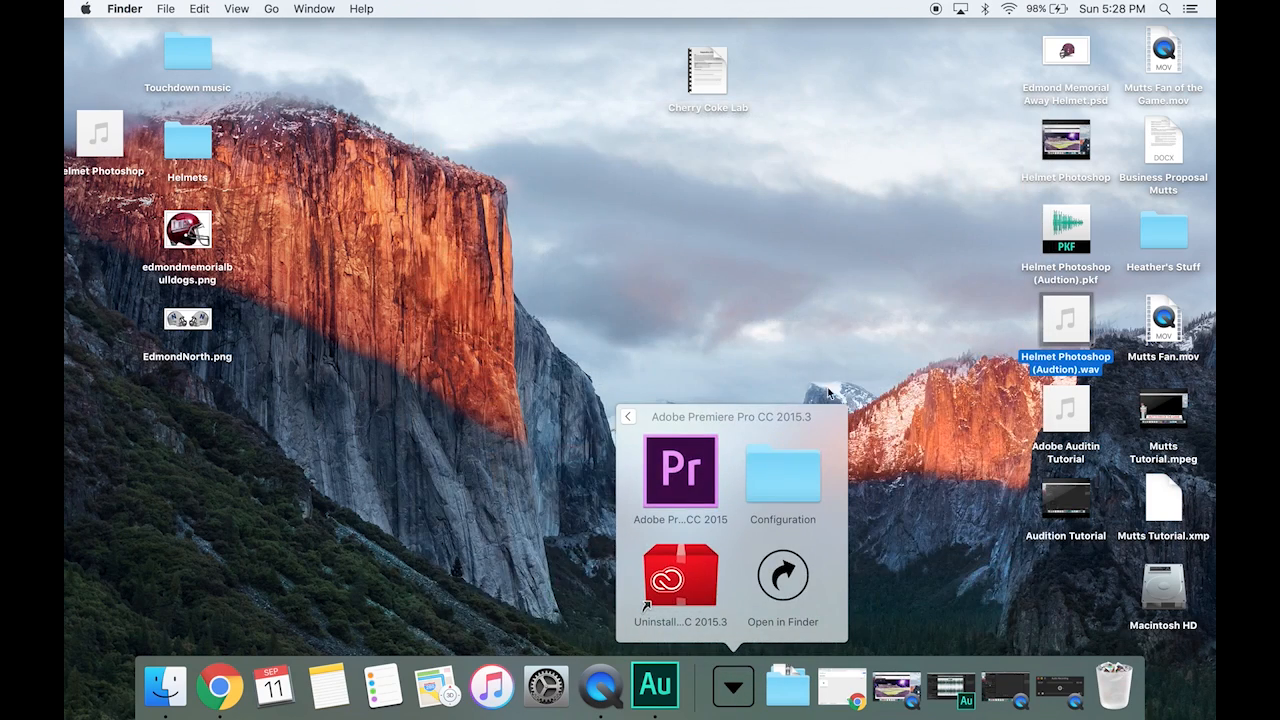
left_click(688, 470)
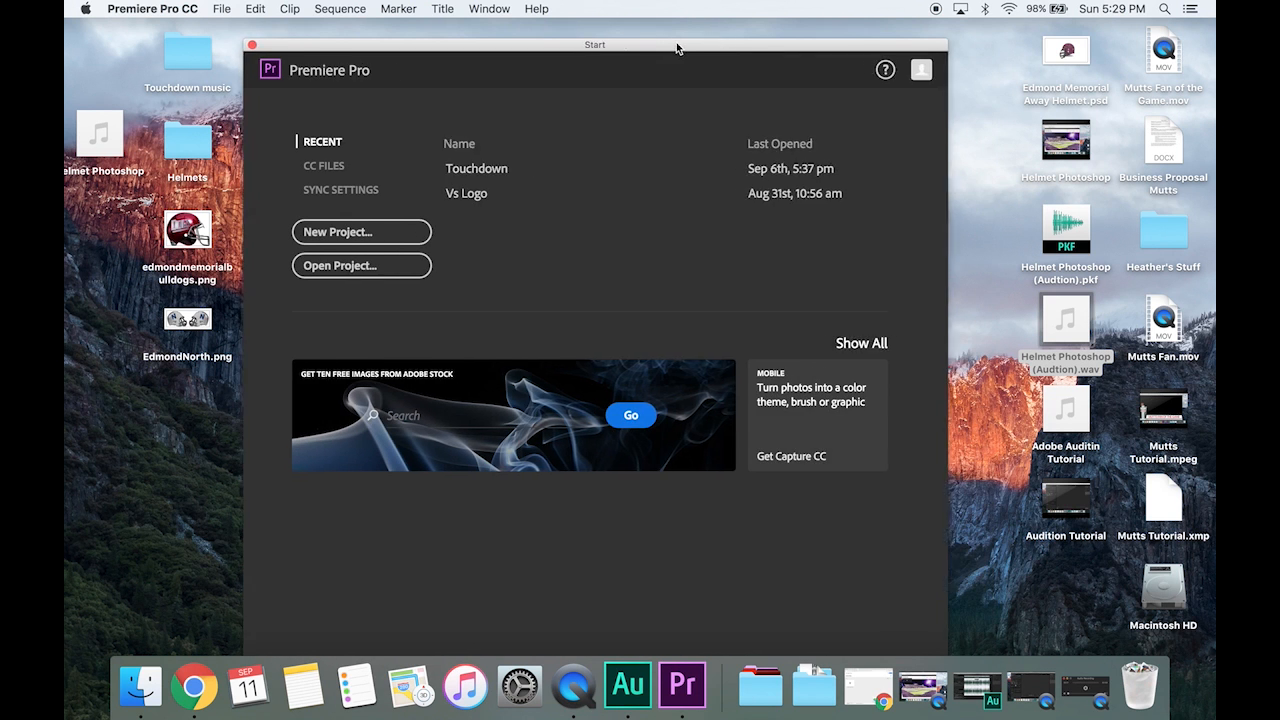
- Create a new project named "Premier Tutorial" with the default settings and reposition its window to fit the screen
left_click(323, 215)
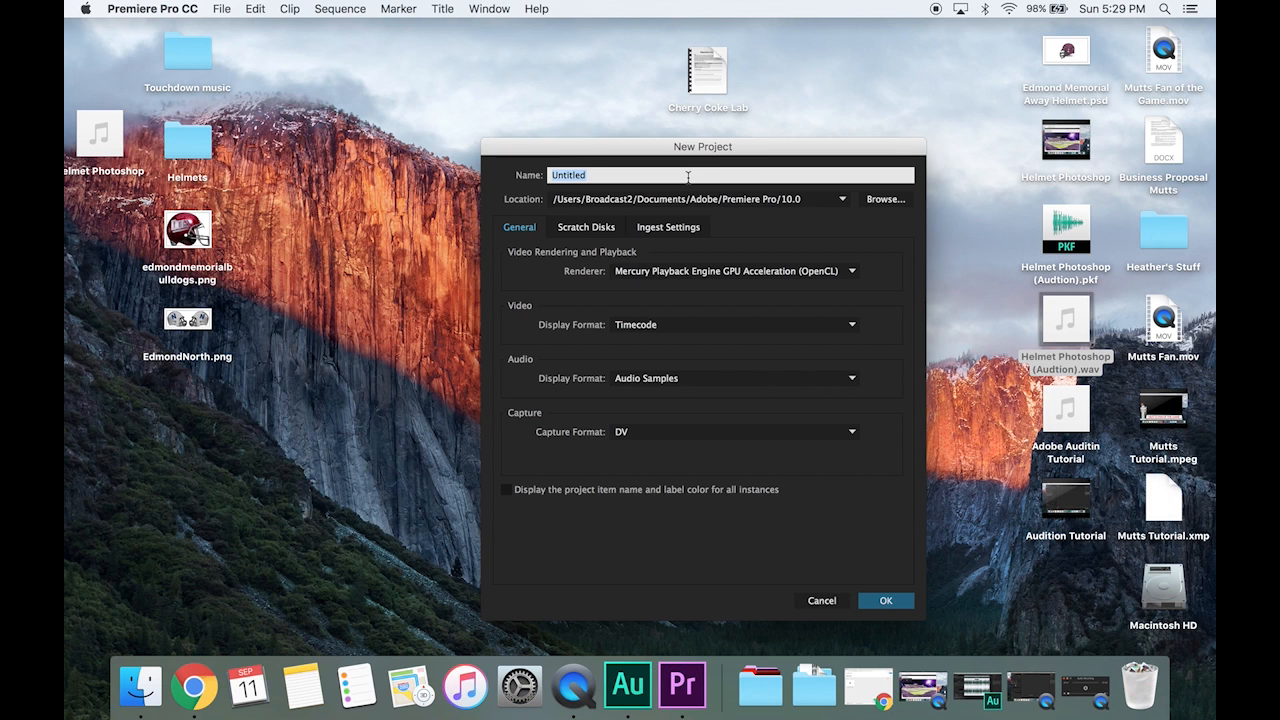
type("Premier Tutorial")
left_click(886, 602)
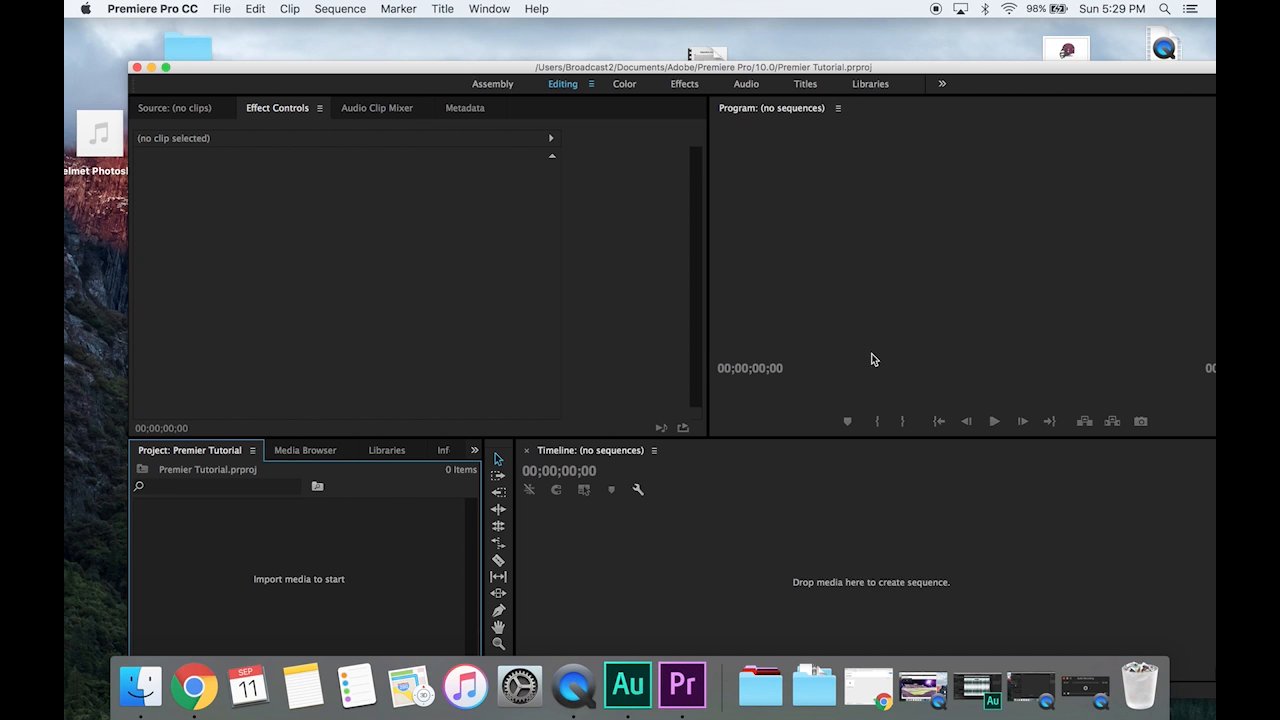
left_click_drag(881, 70, 822, 13)
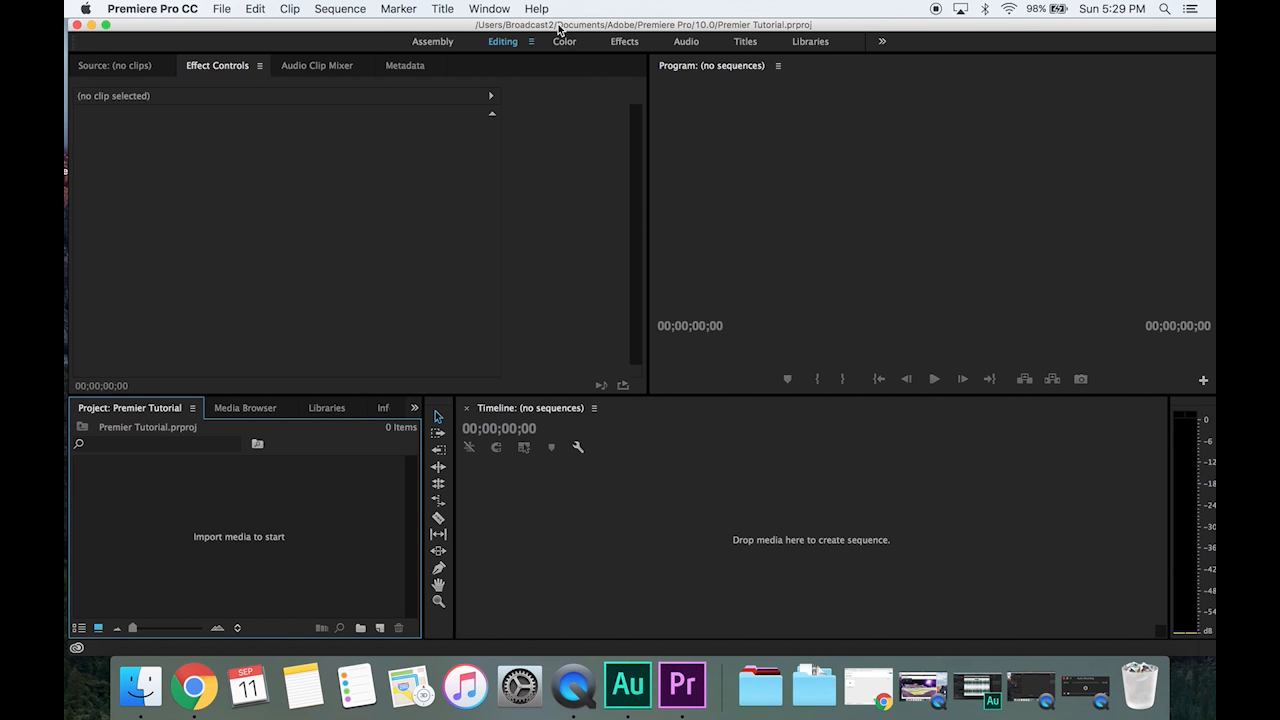
- Import the Helmet Photoshop video and the Helmet Photoshop audio file from the desktop into the project
left_click_drag(558, 30, 1095, 176)
left_click_drag(1078, 123, 104, 205)
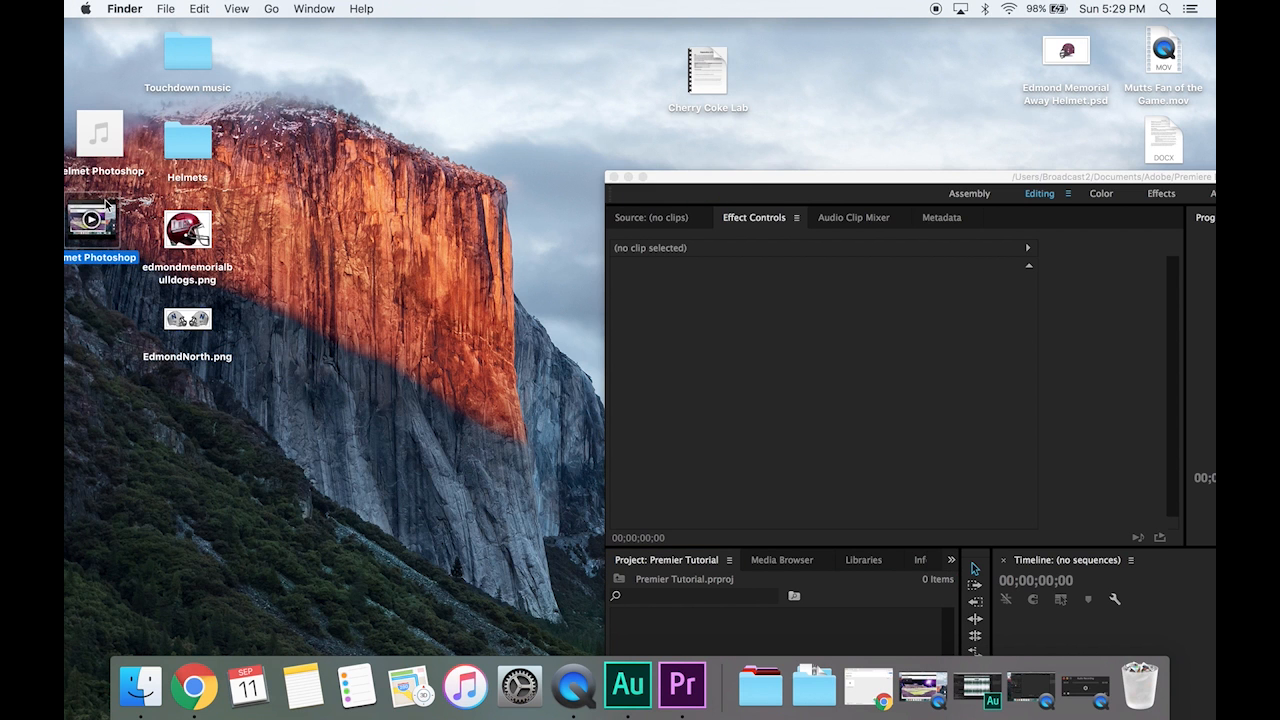
left_click_drag(768, 175, 398, 10)
left_click_drag(72, 222, 421, 513)
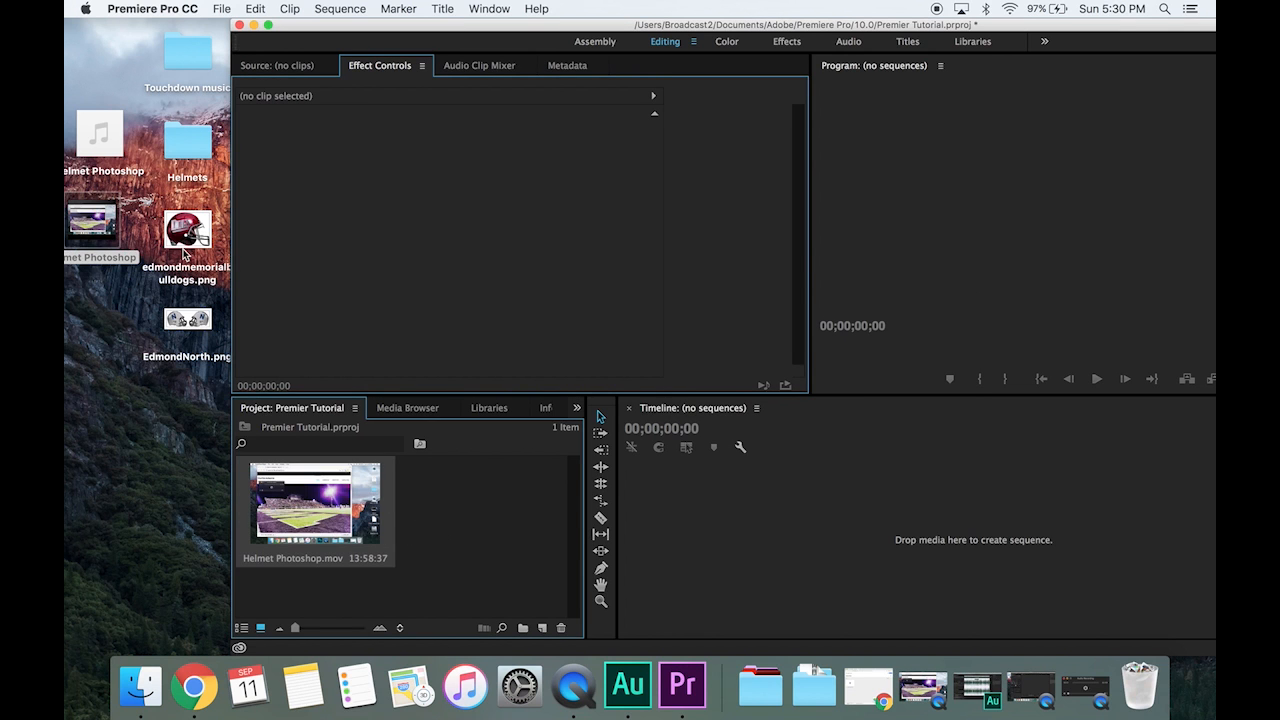
left_click_drag(107, 137, 415, 510)
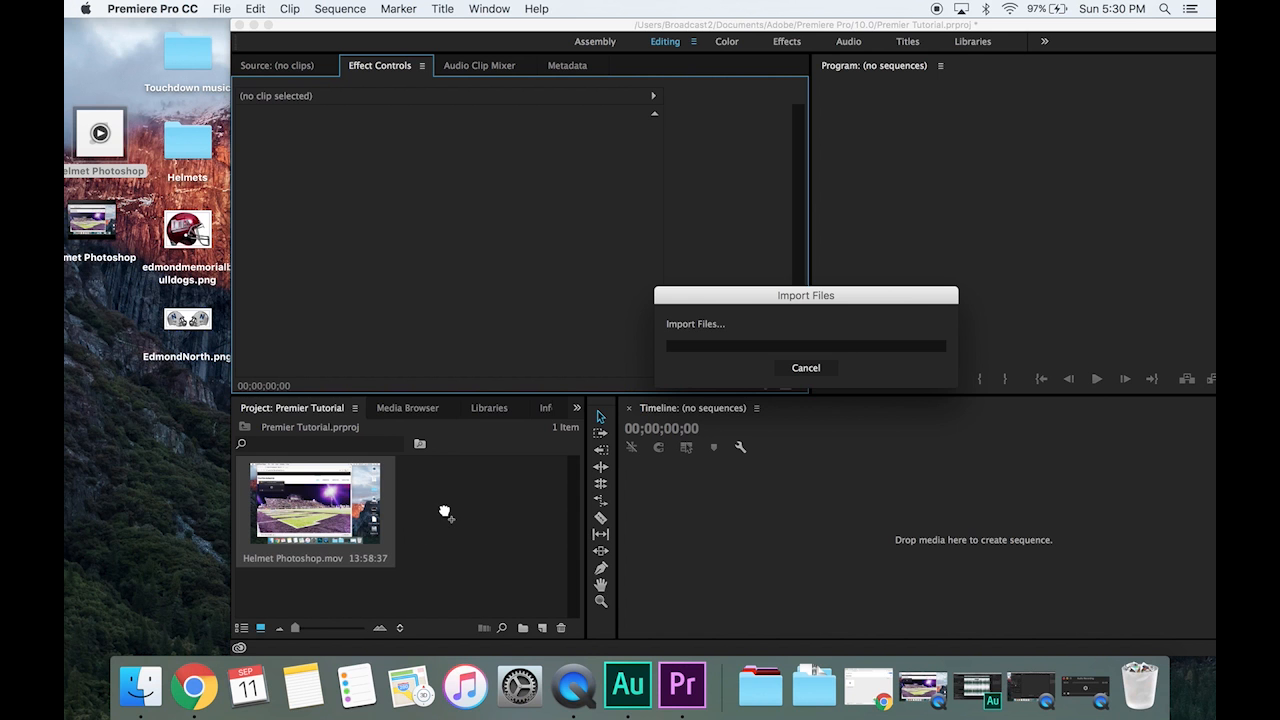
left_click_drag(427, 20, 264, 20)
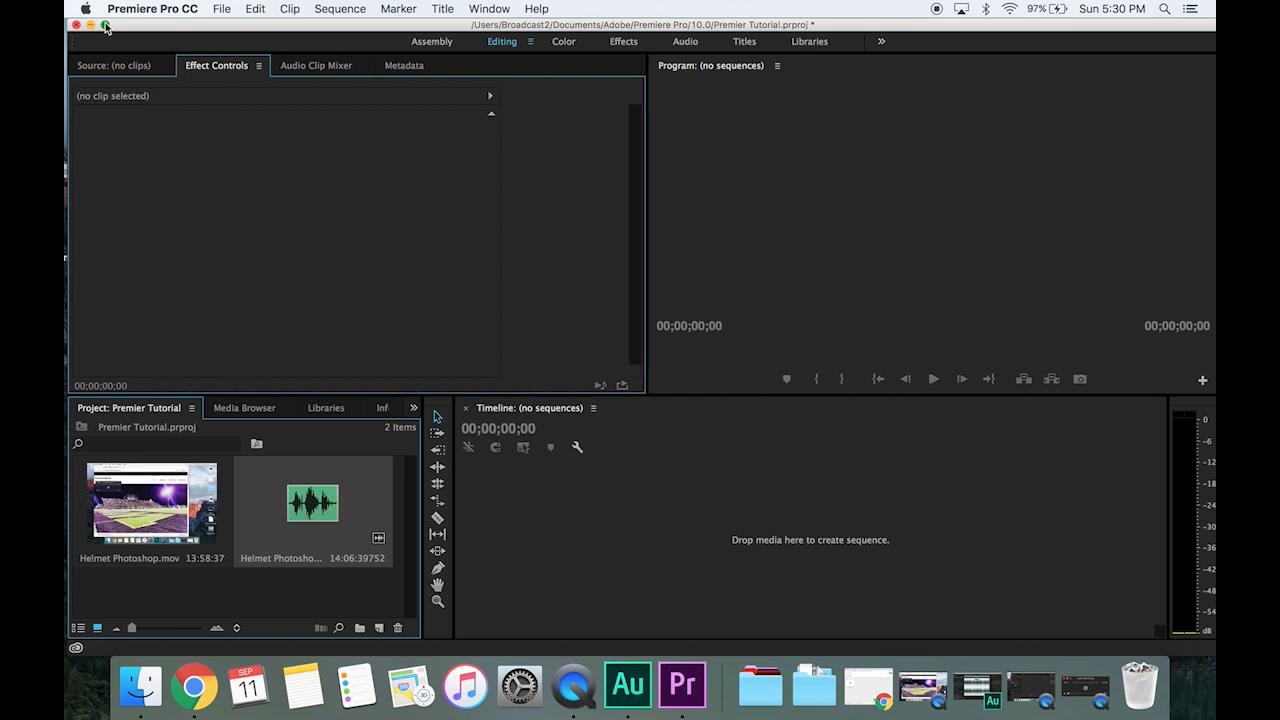
- Try building a sequence directly from Helmet Photoshop.mov, and discard it by deleting its clip and closing the sequence
left_click_drag(160, 515, 484, 537)
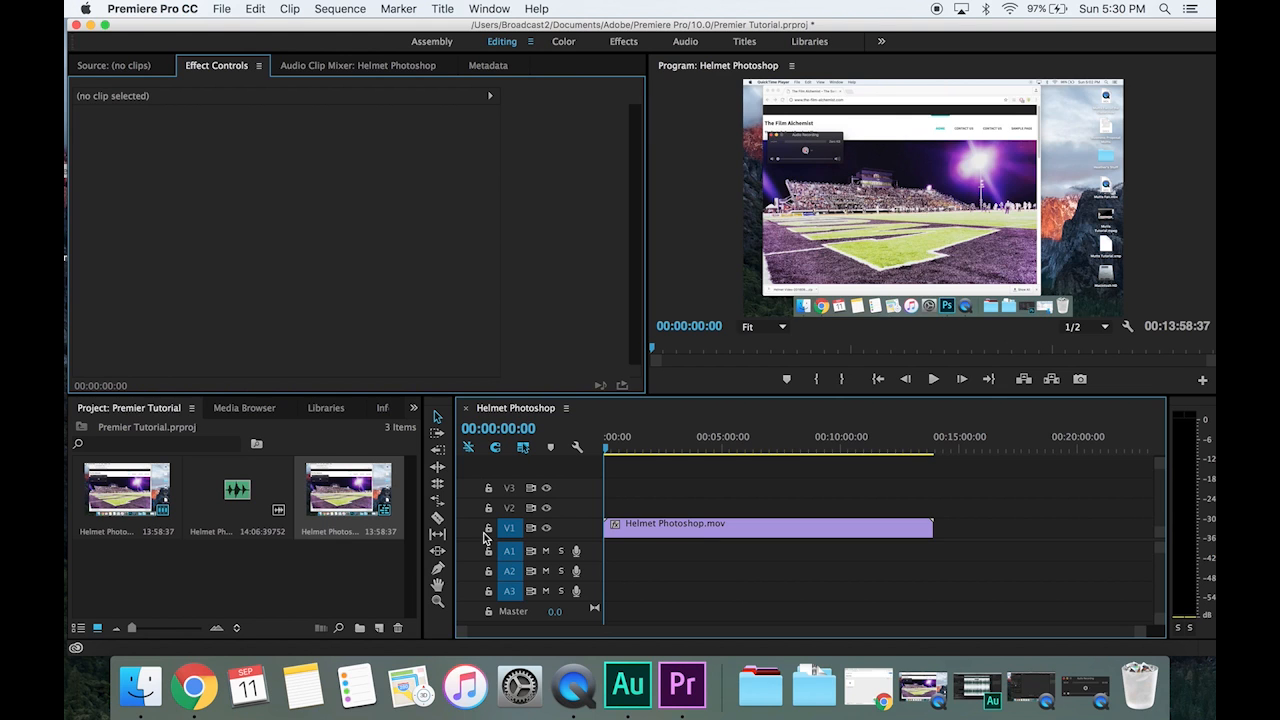
left_click(663, 526)
key("Delete")
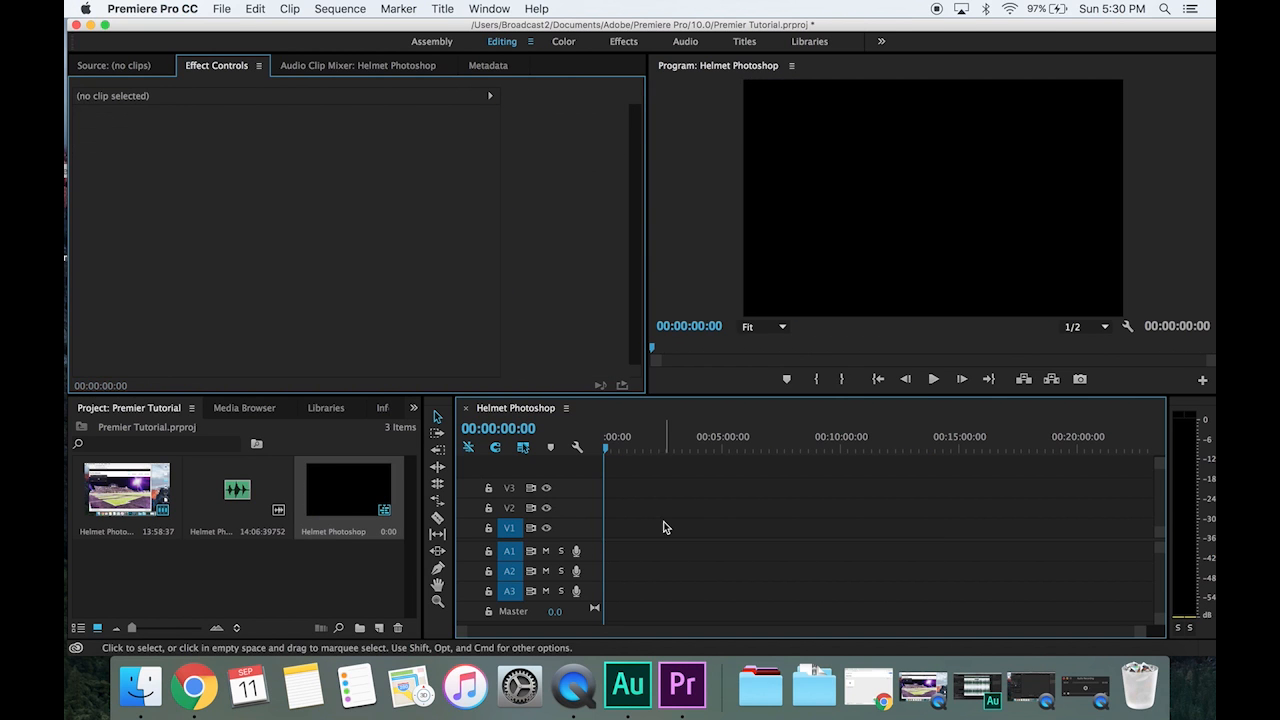
left_click(465, 408)
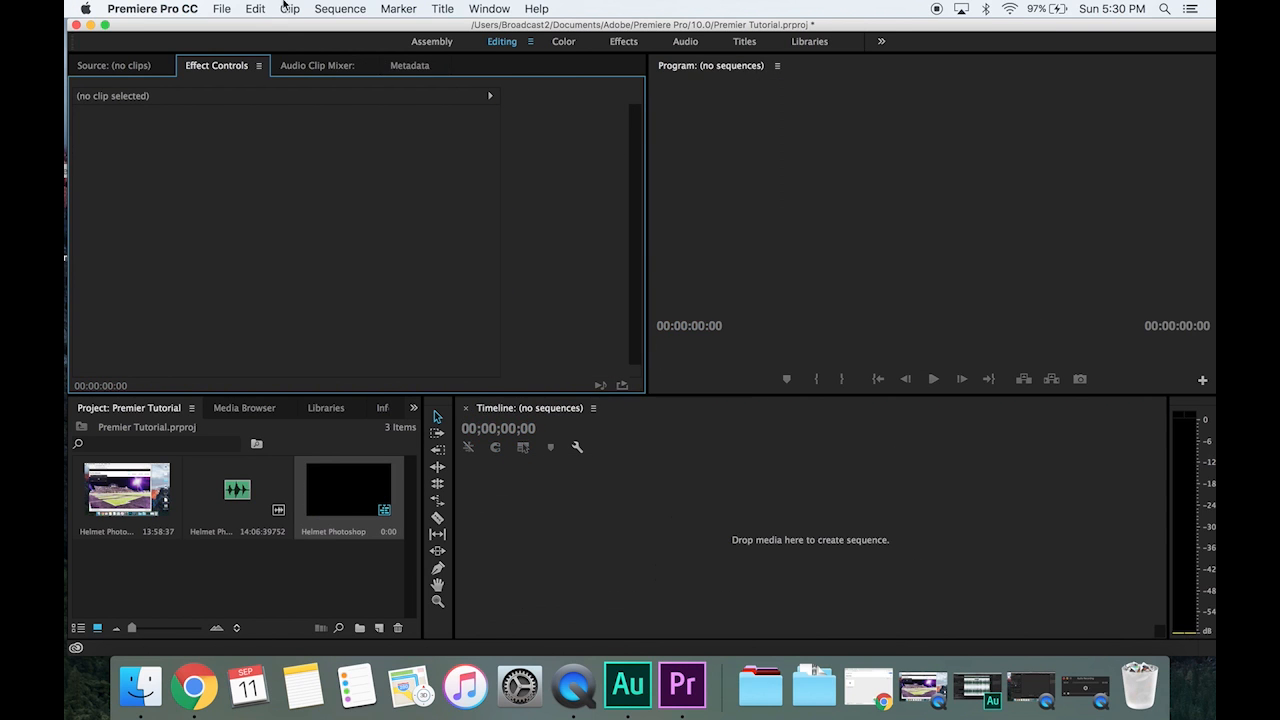
left_click(350, 8)
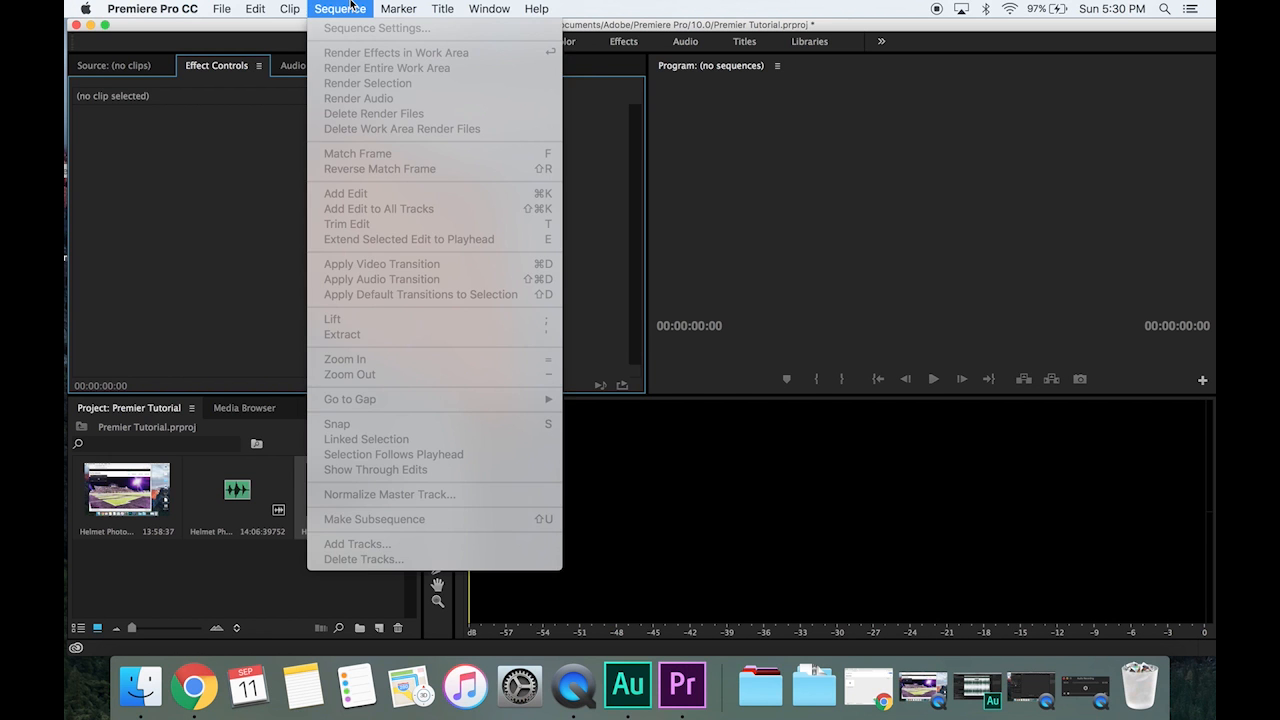
left_click(350, 5)
left_click(525, 500)
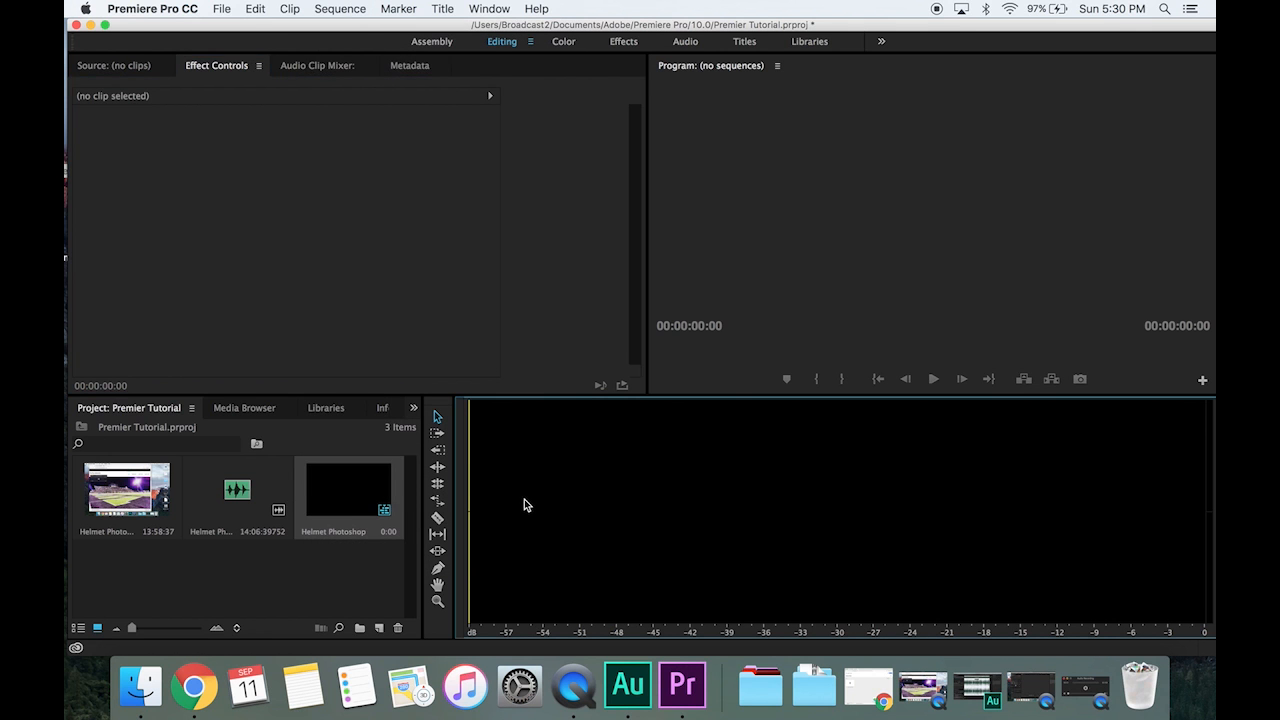
- Create a DV-NTSC Standard 48kHz sequence and place Helmet Photoshop.mov at the start of V1, changing the sequence settings to match the clip
left_click(224, 8)
mouse_move(229, 29)
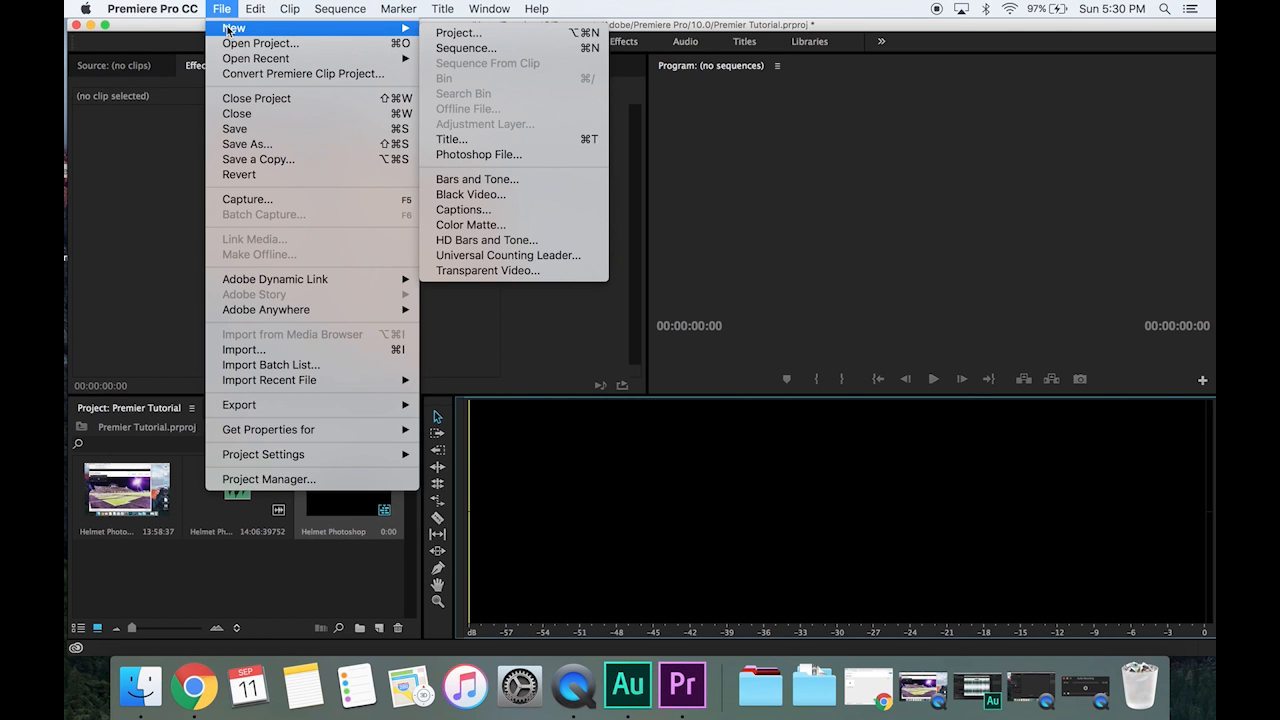
left_click(518, 55)
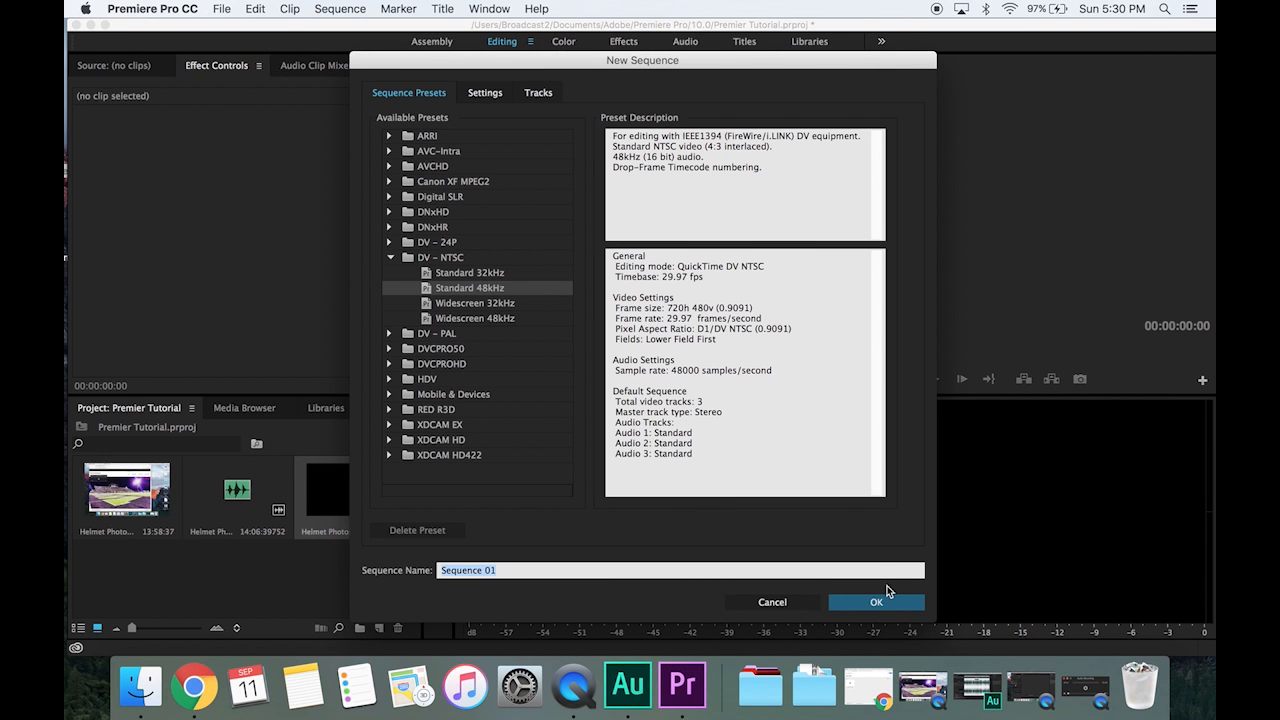
left_click(887, 594)
left_click_drag(95, 485, 607, 534)
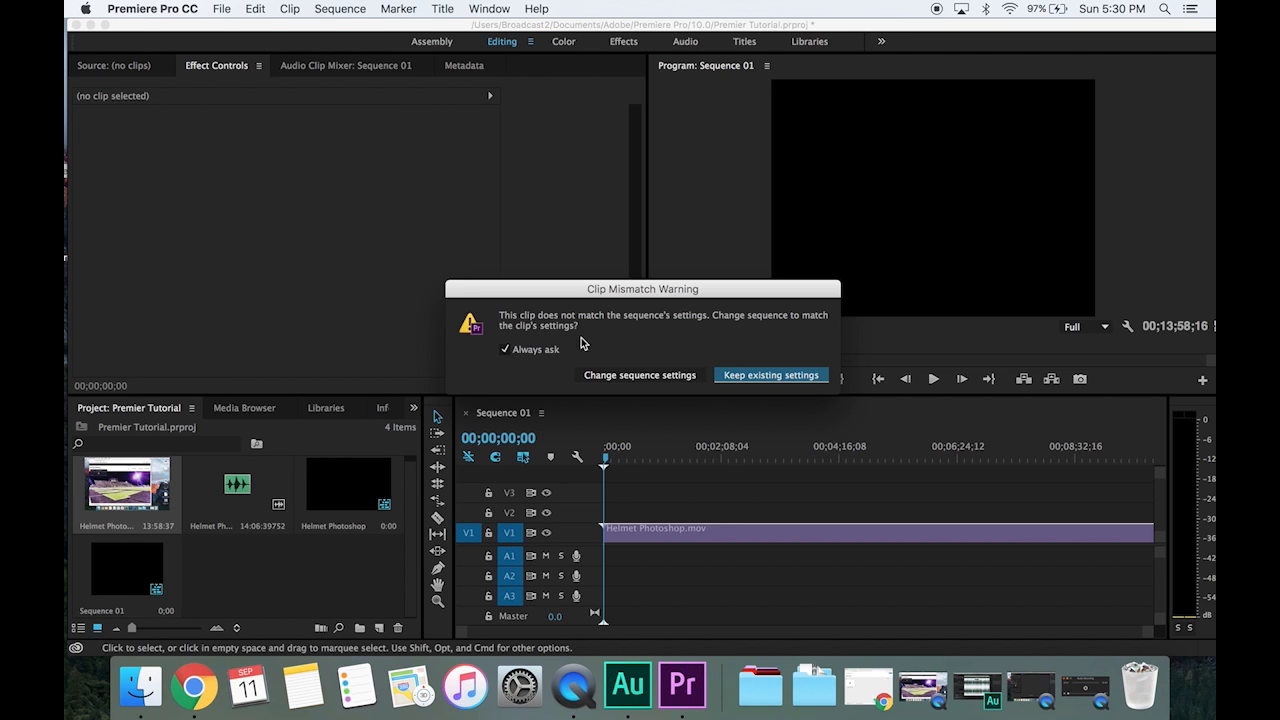
left_click(661, 376)
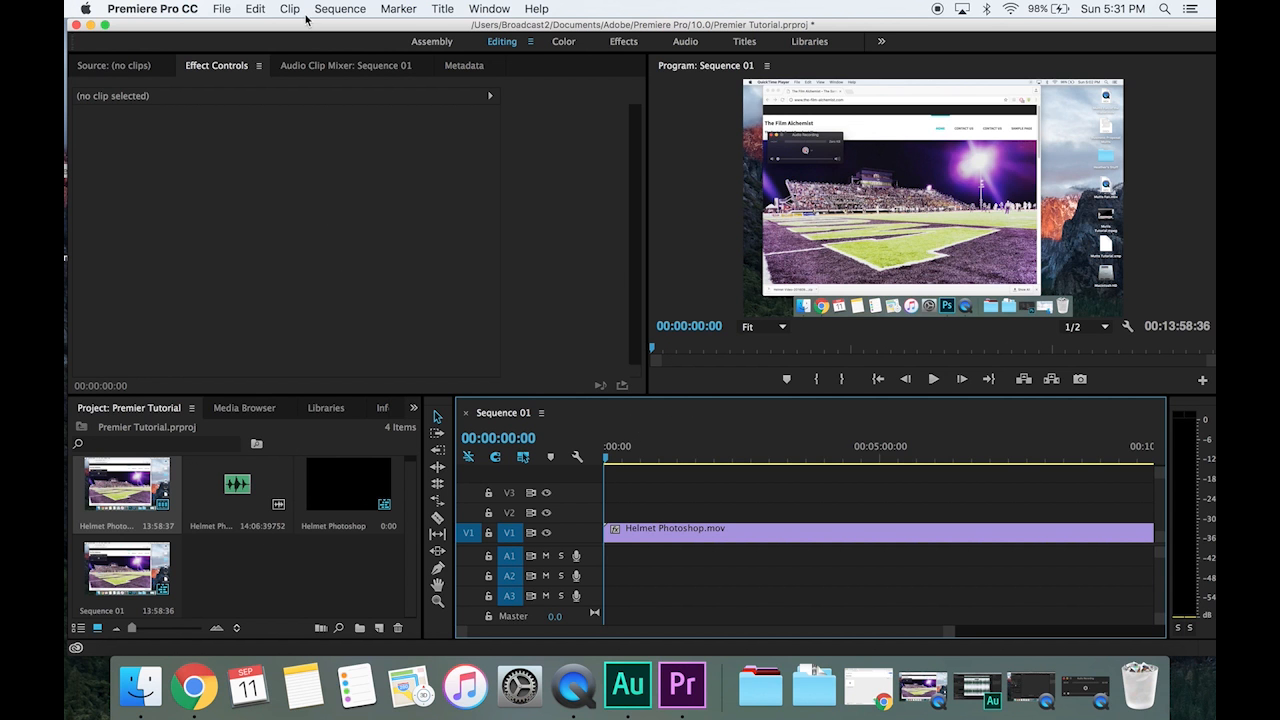
- Create a second DV-NTSC Standard 48kHz sequence and place Helmet Photoshop.mov at the start of V1, keeping the existing sequence settings
left_click(217, 7)
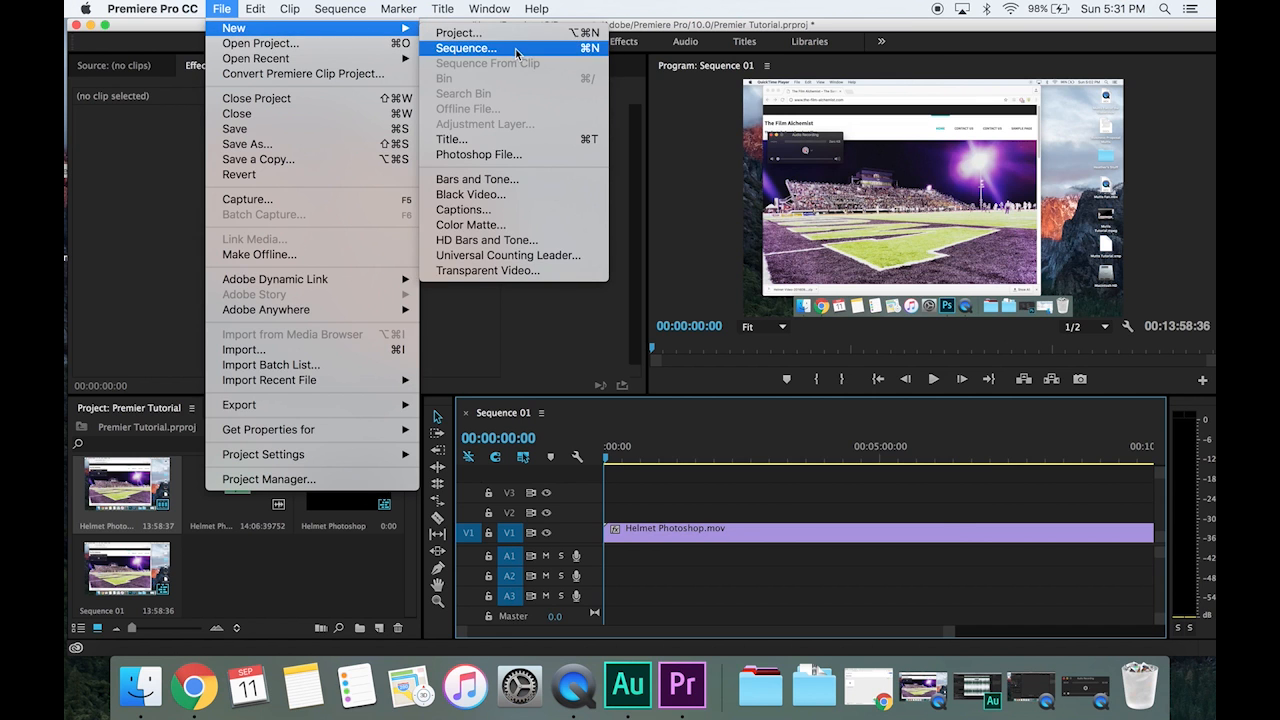
left_click(516, 46)
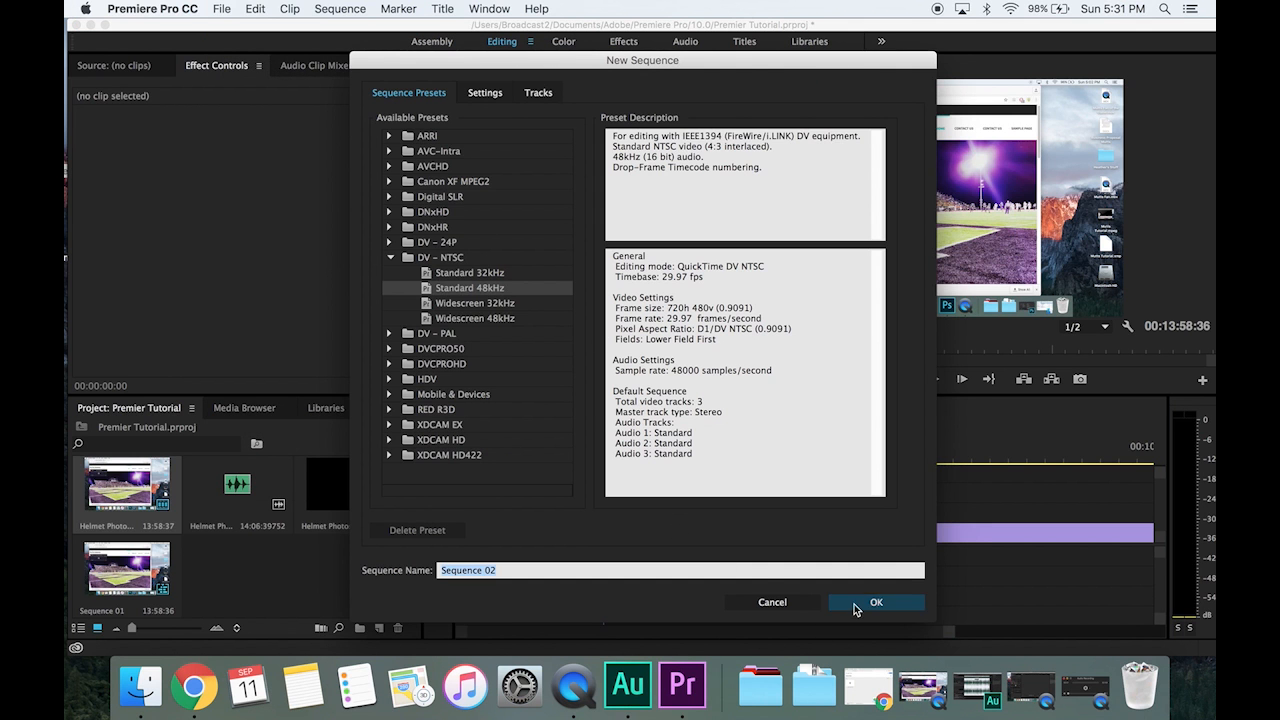
left_click(833, 602)
left_click_drag(127, 484, 618, 530)
left_click(752, 377)
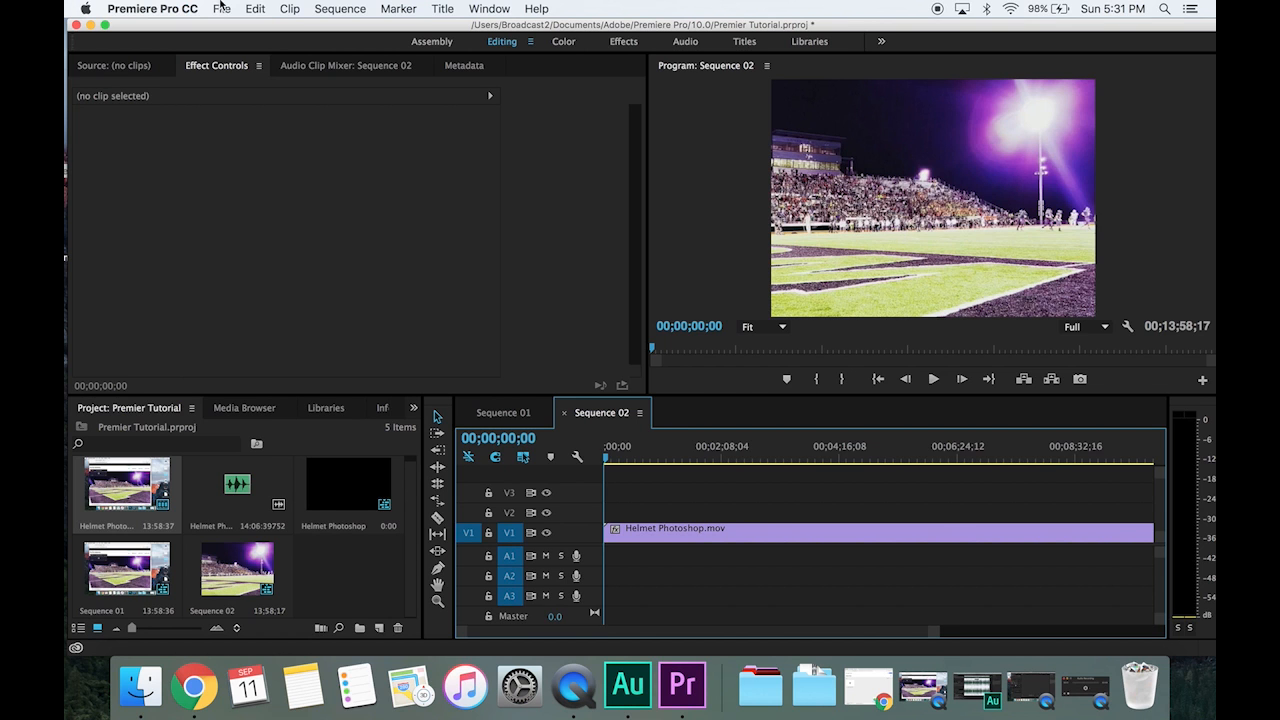
- Create a third sequence from a RED R3D 5K preset and place Helmet Photoshop.mov at the start of V1, keeping the existing sequence settings
left_click(232, 8)
mouse_move(238, 28)
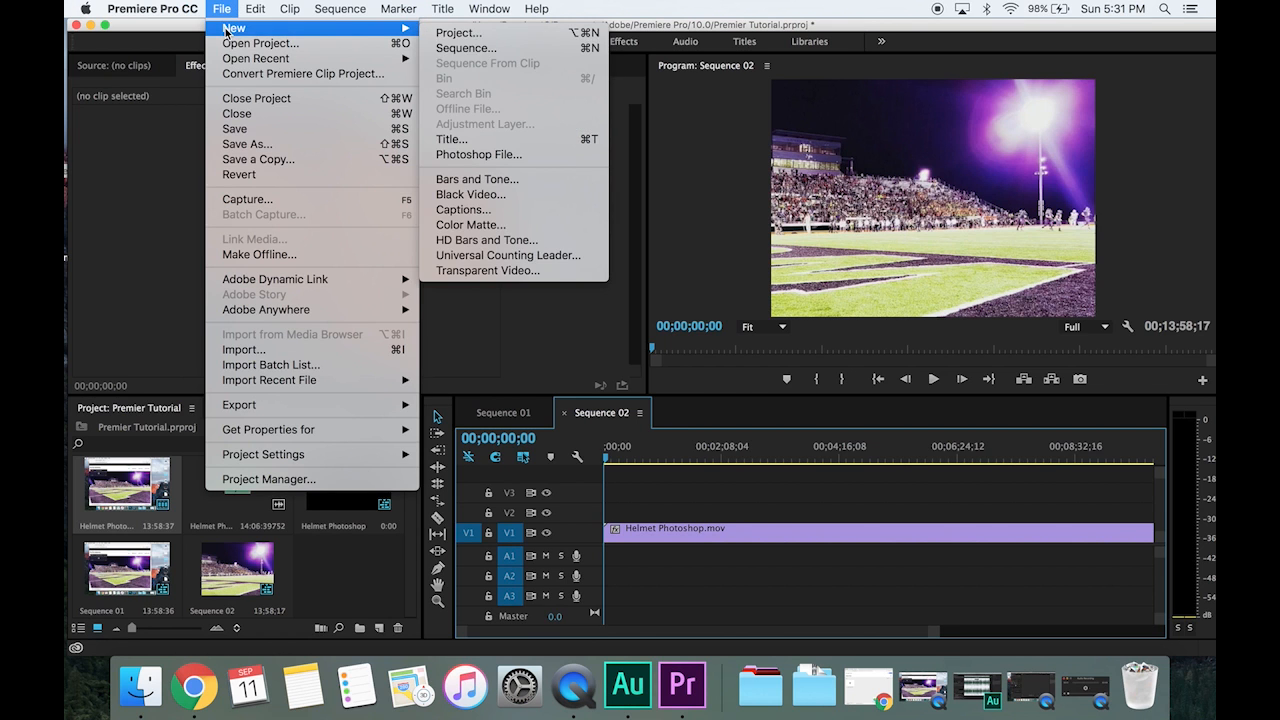
left_click(501, 48)
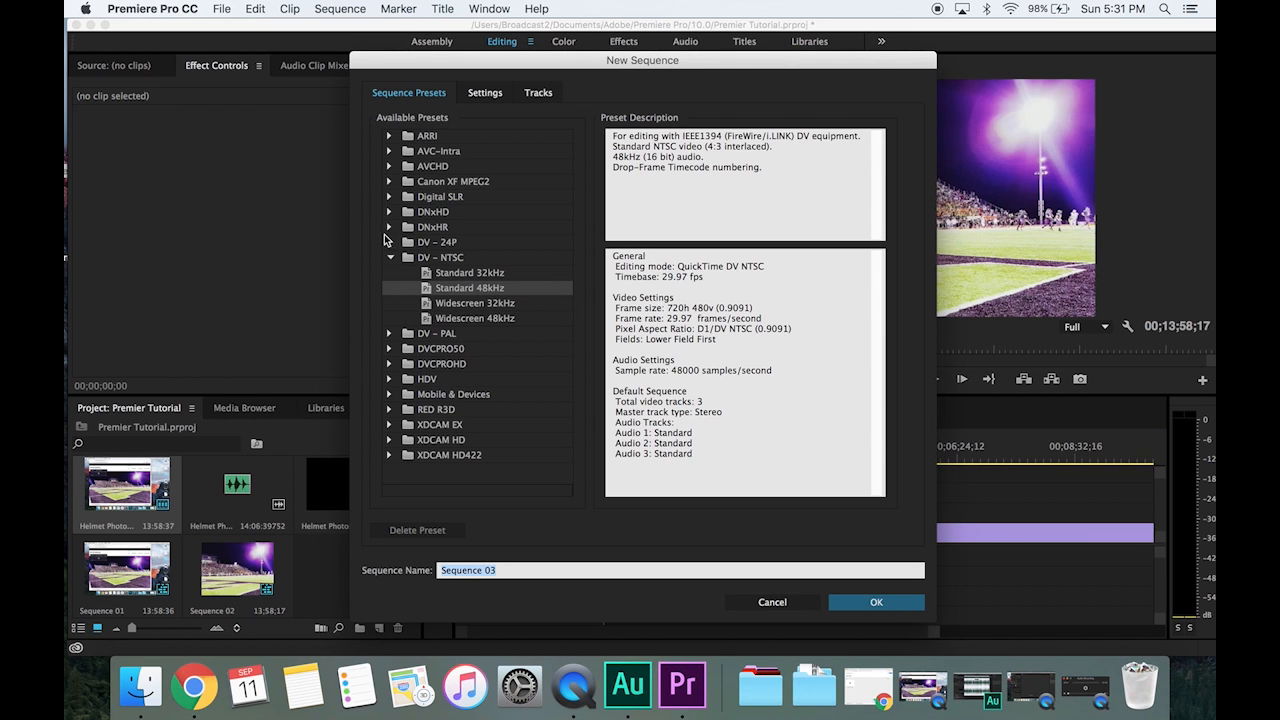
left_click(388, 394)
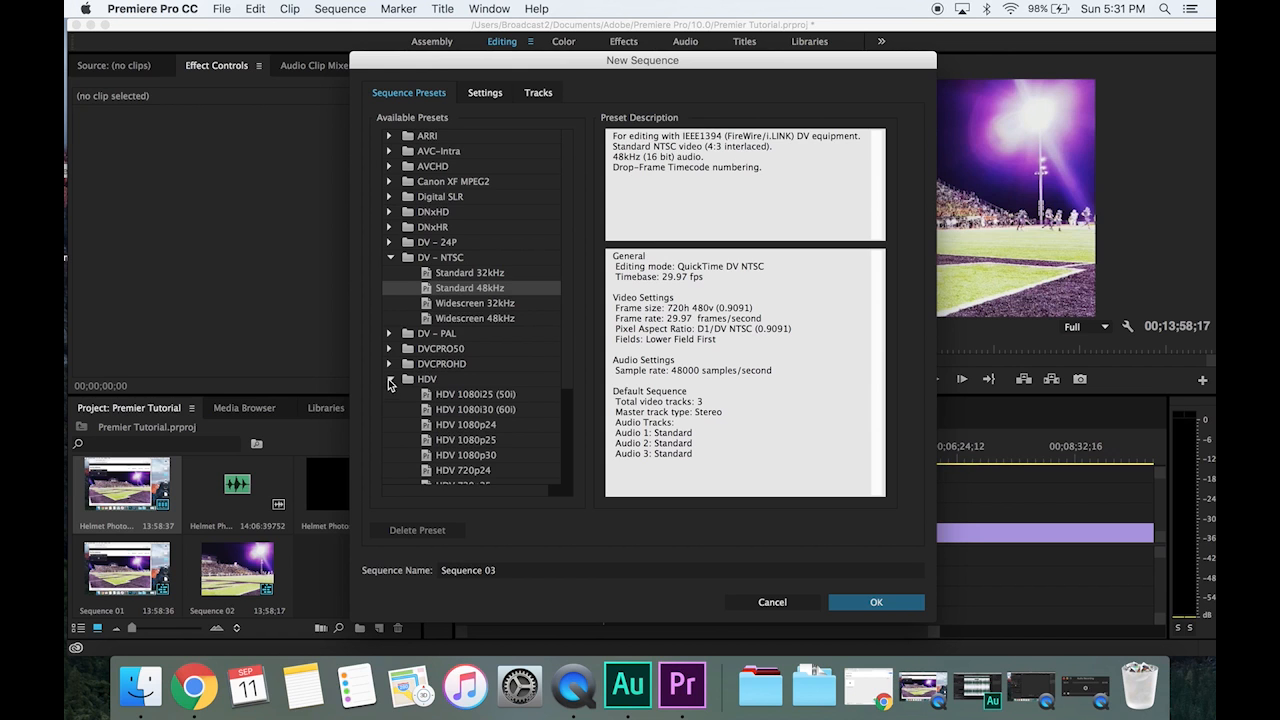
left_click(390, 380)
left_click(390, 394)
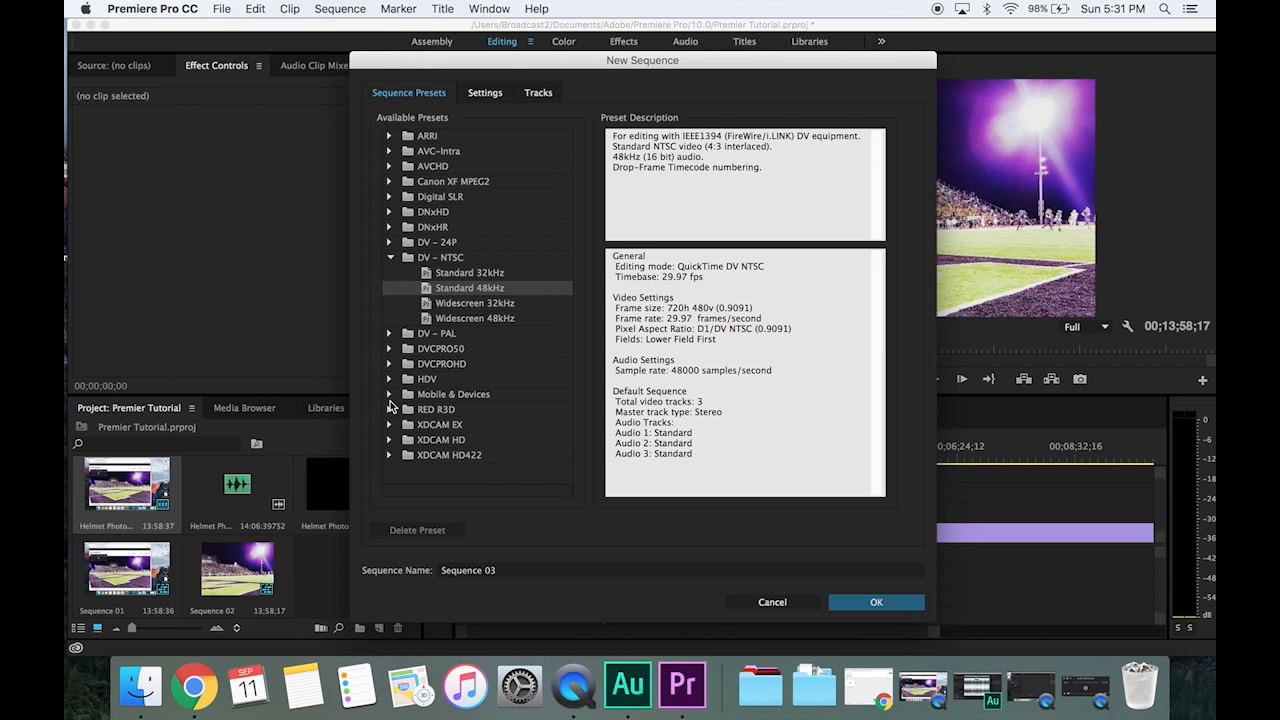
left_click(390, 409)
scroll(406, 455, "down", 3)
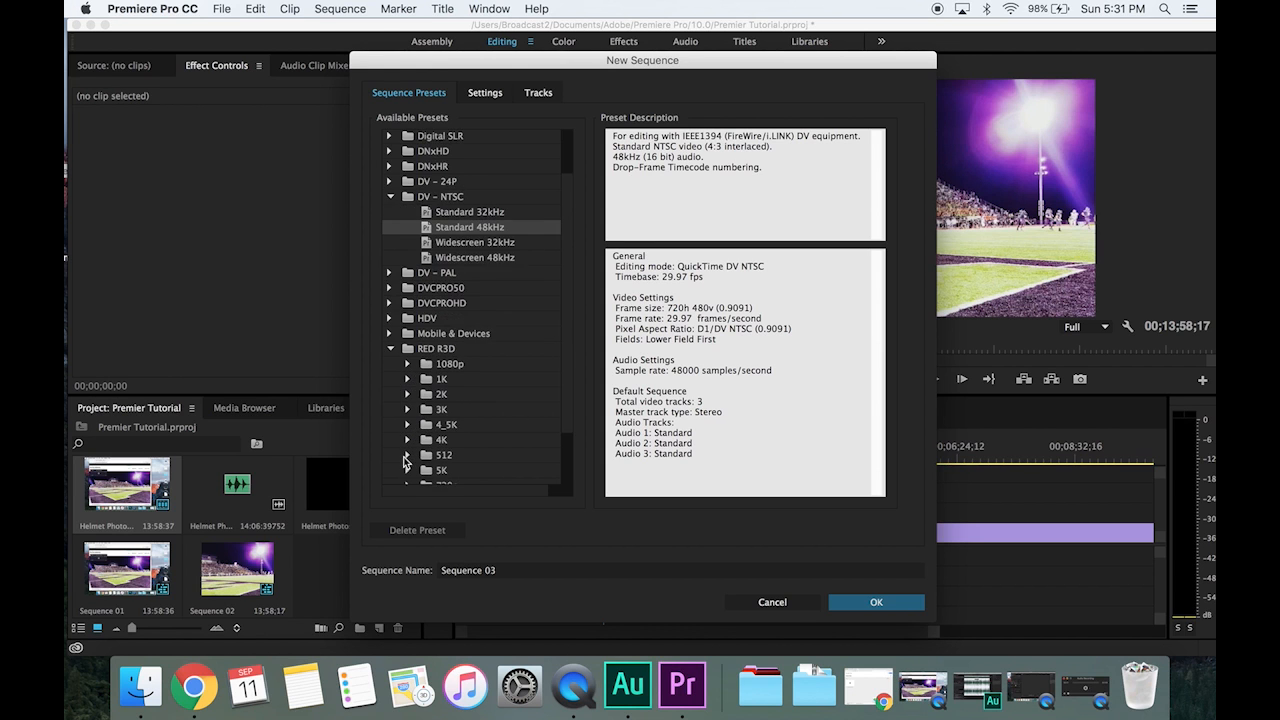
left_click(407, 470)
scroll(483, 448, "down", 5)
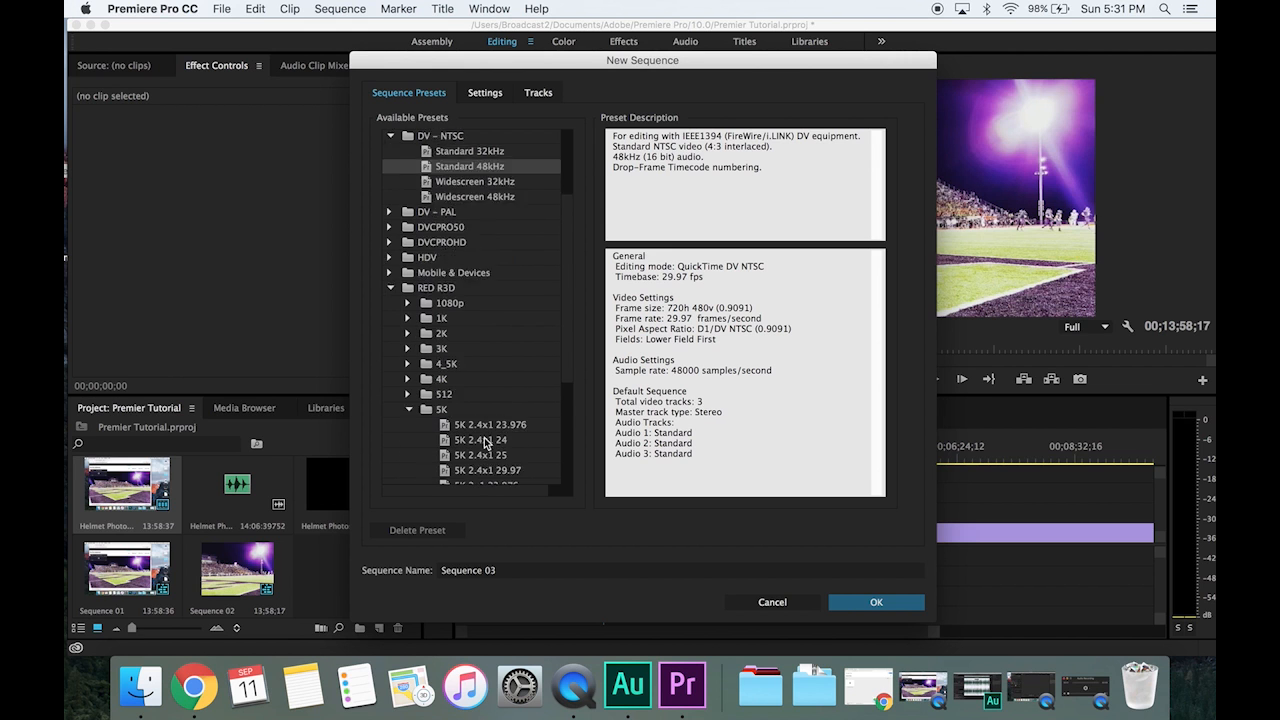
double_click(507, 395)
left_click_drag(175, 512, 606, 540)
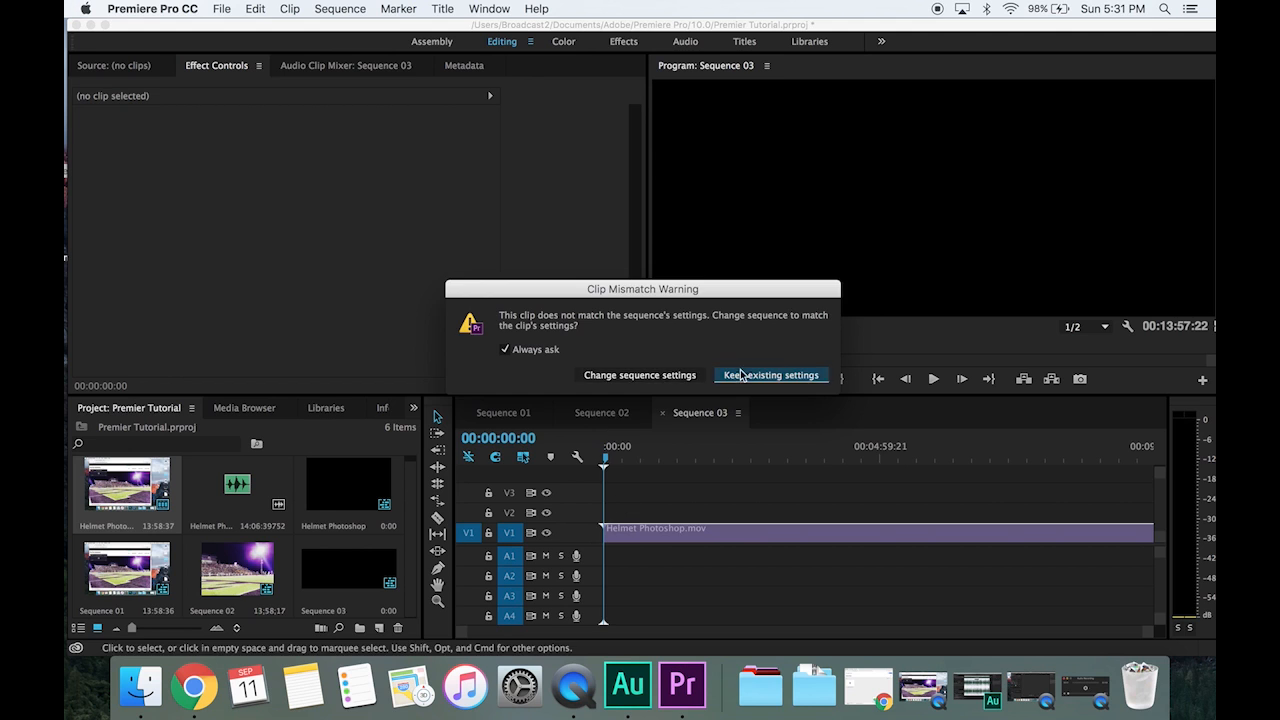
left_click(740, 374)
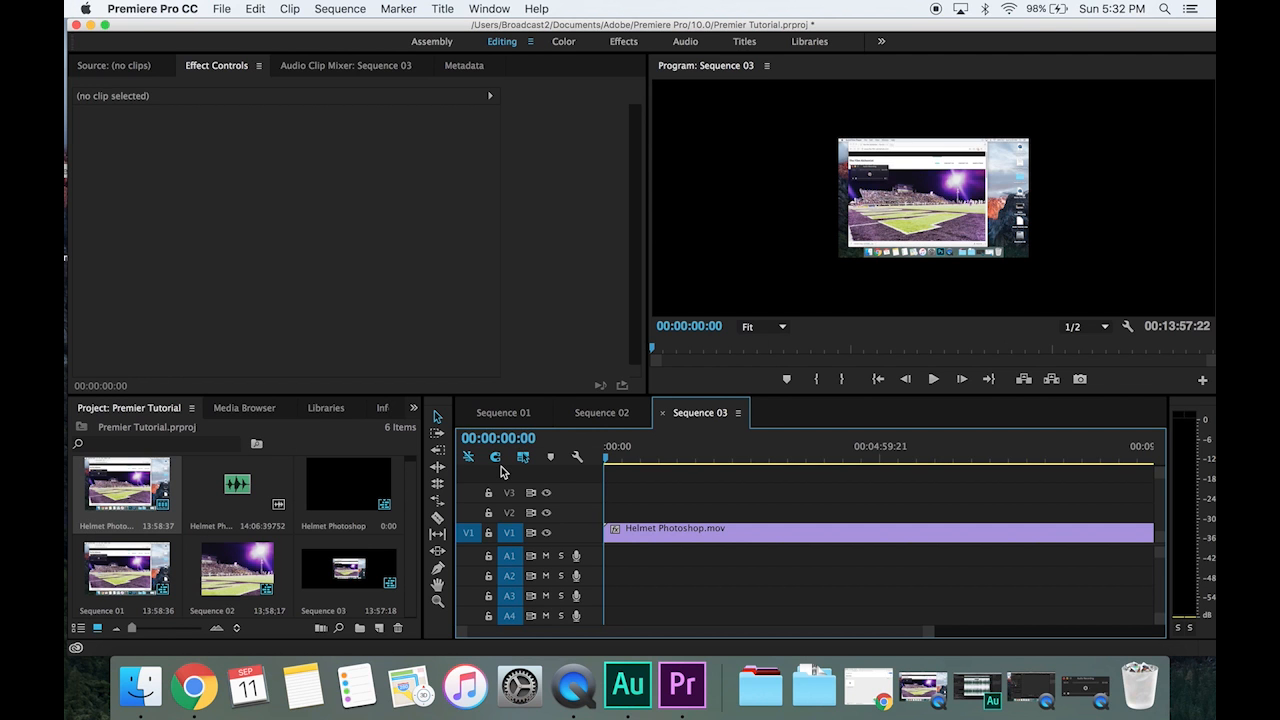
- Compare Sequence 02 with Sequence 03, and close both so that only Sequence 01 stays open
left_click(597, 415)
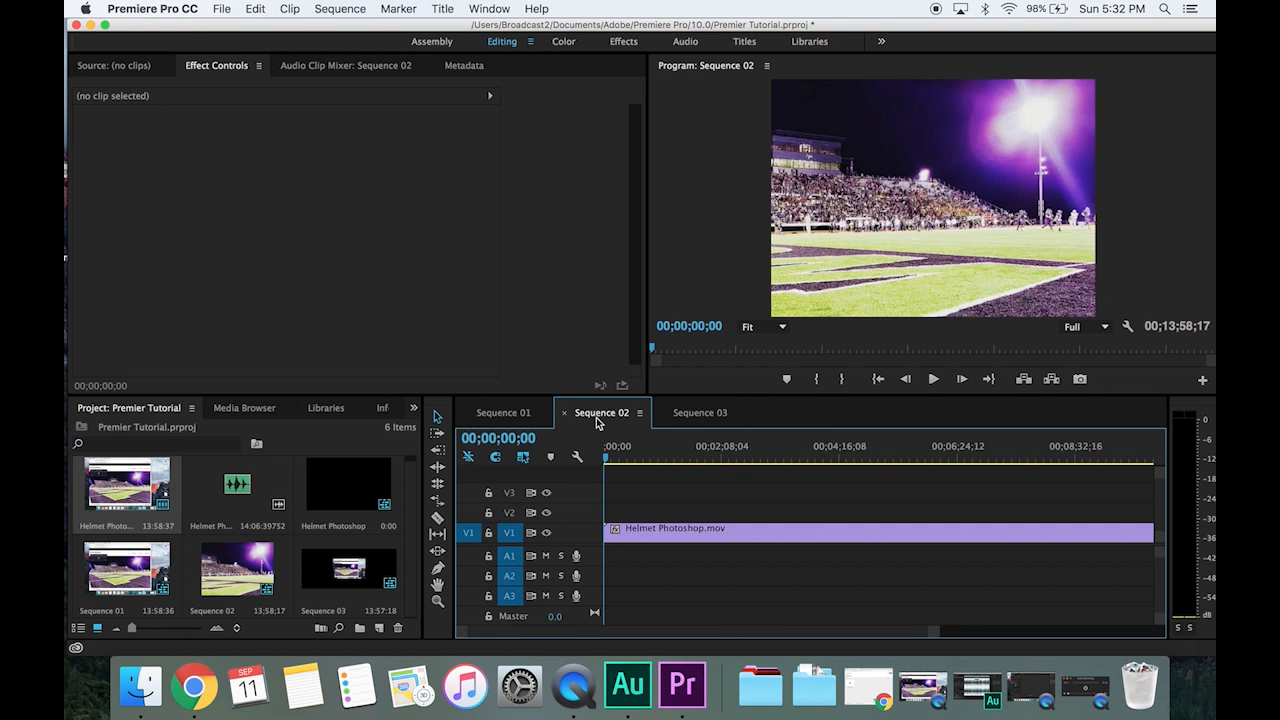
left_click(678, 414)
left_click(662, 413)
left_click(567, 413)
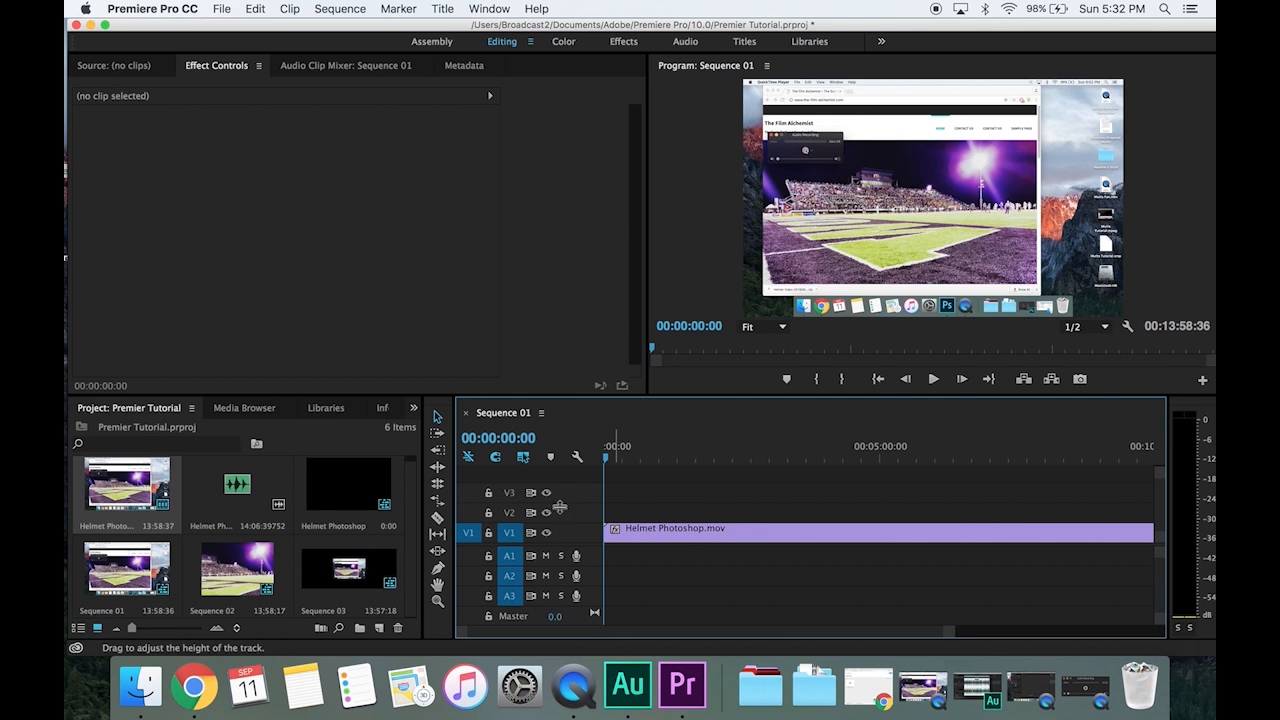
- Place the Helmet Photoshop audio at the start of A1 in Sequence 01 and play it against the video to check sync
left_click_drag(252, 484, 604, 561)
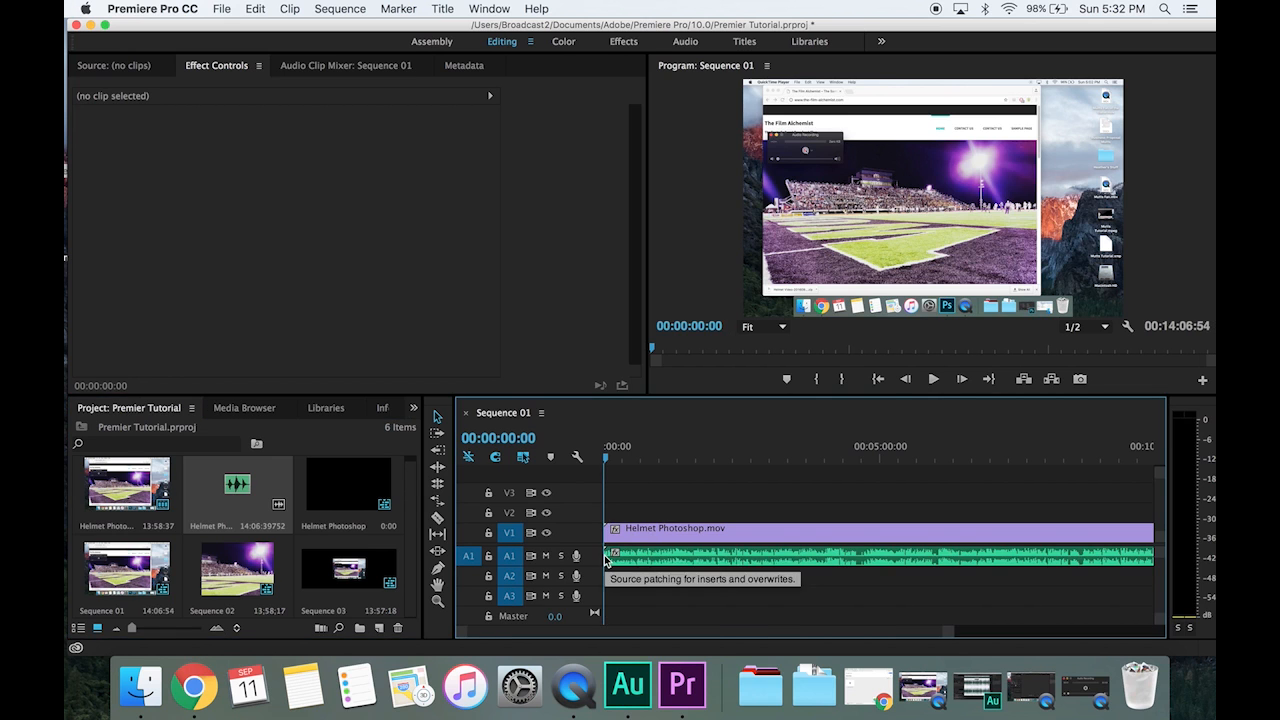
key("space")
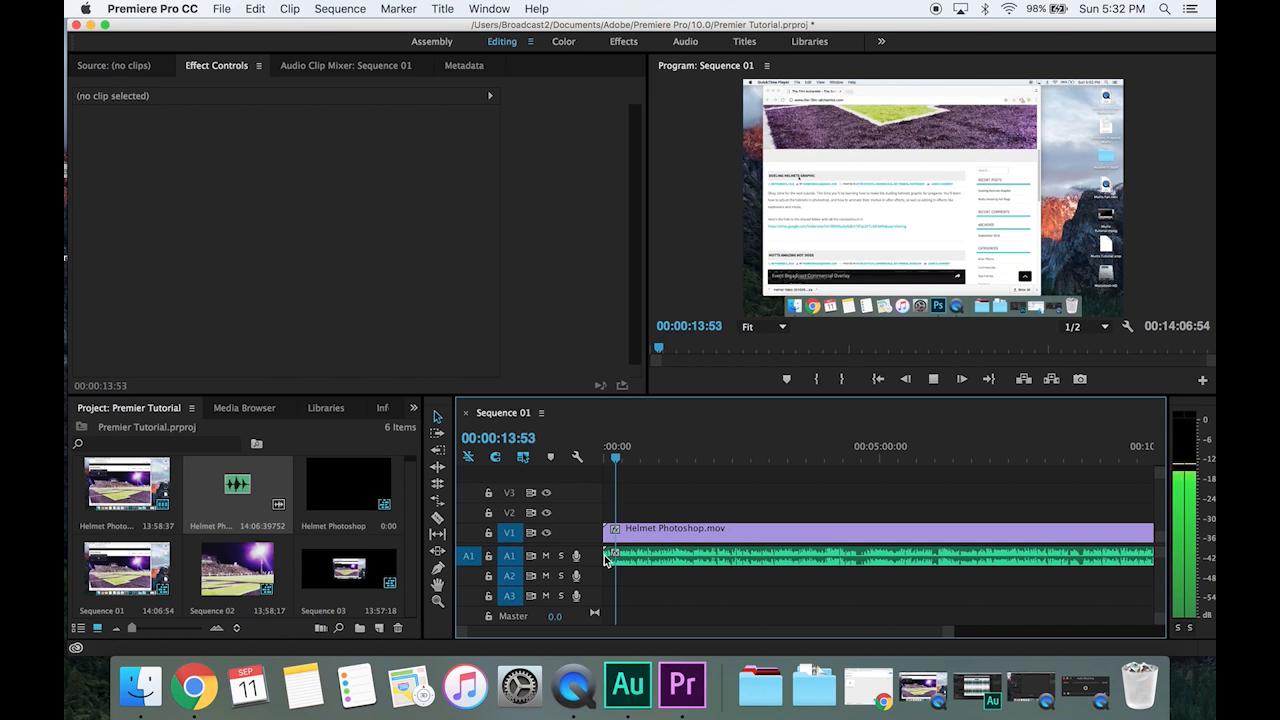
key("space")
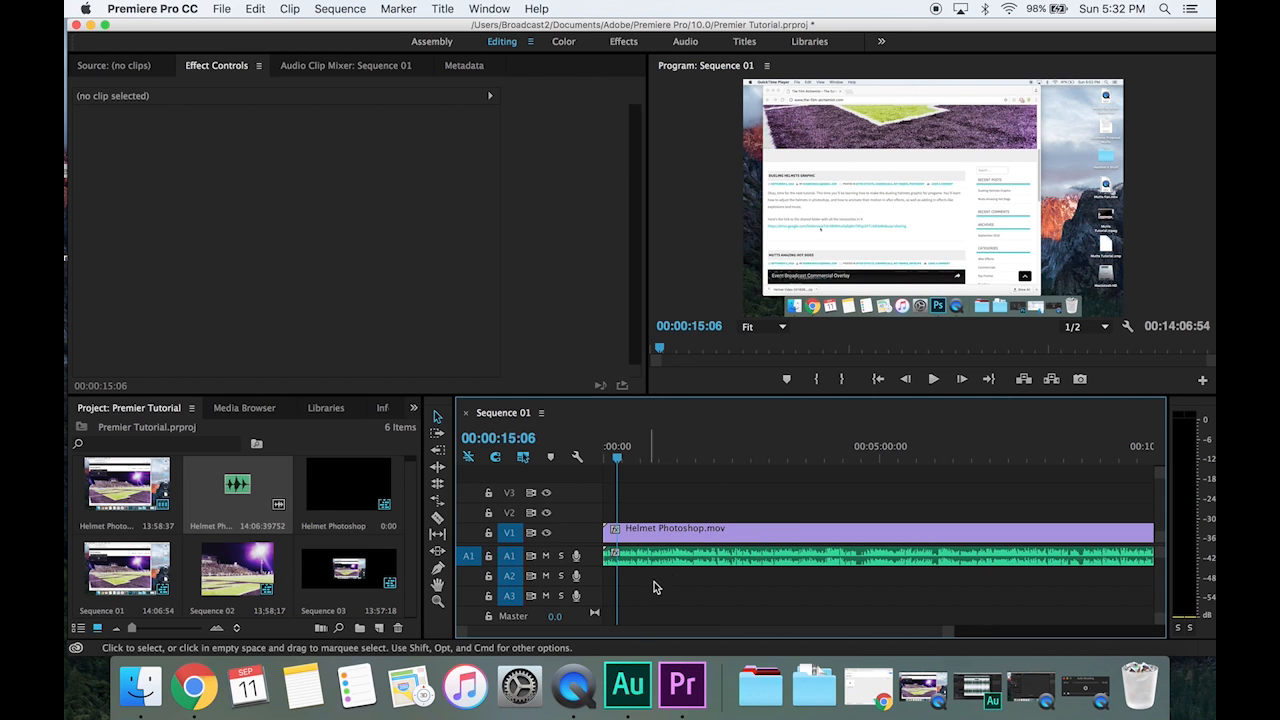
- Shift the audio clip on A1 about 5 seconds later and play the opening seconds again to check sync
mouse_move(670, 567)
left_mouse_down()
mouse_move(684, 561)
mouse_move(667, 564)
left_mouse_up()
left_click_drag(944, 633, 832, 640)
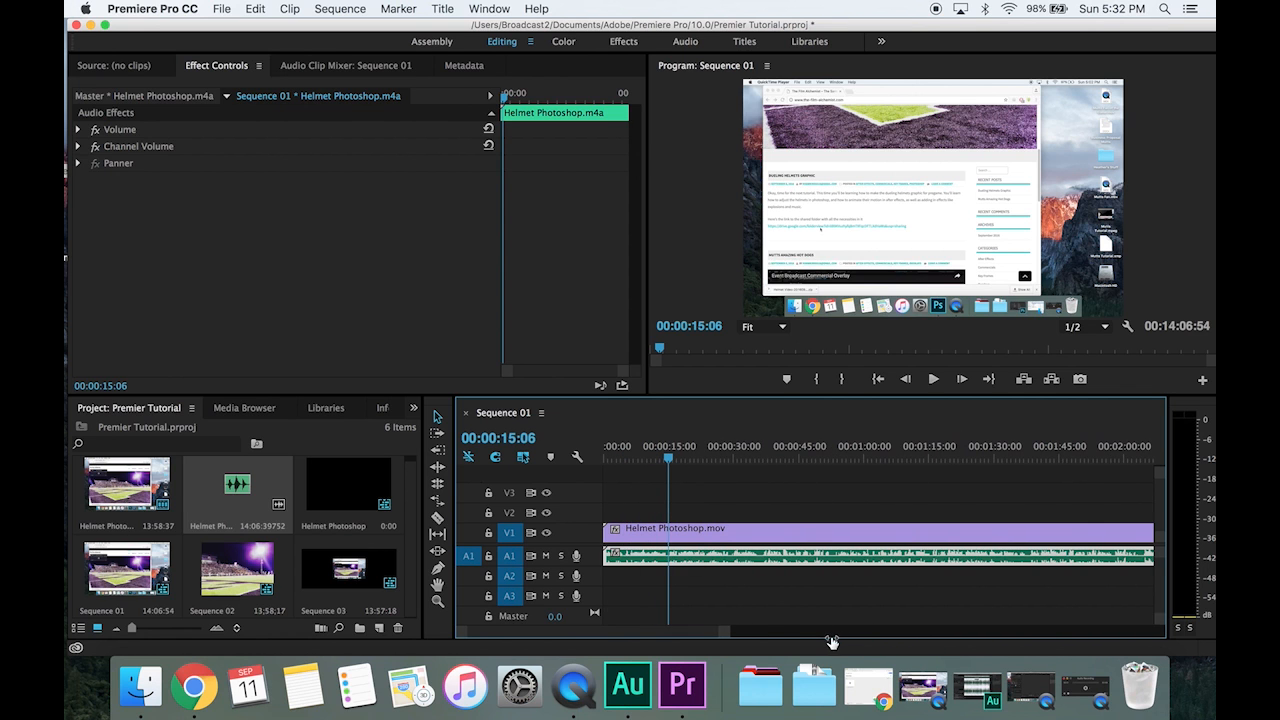
left_click_drag(720, 566, 743, 566)
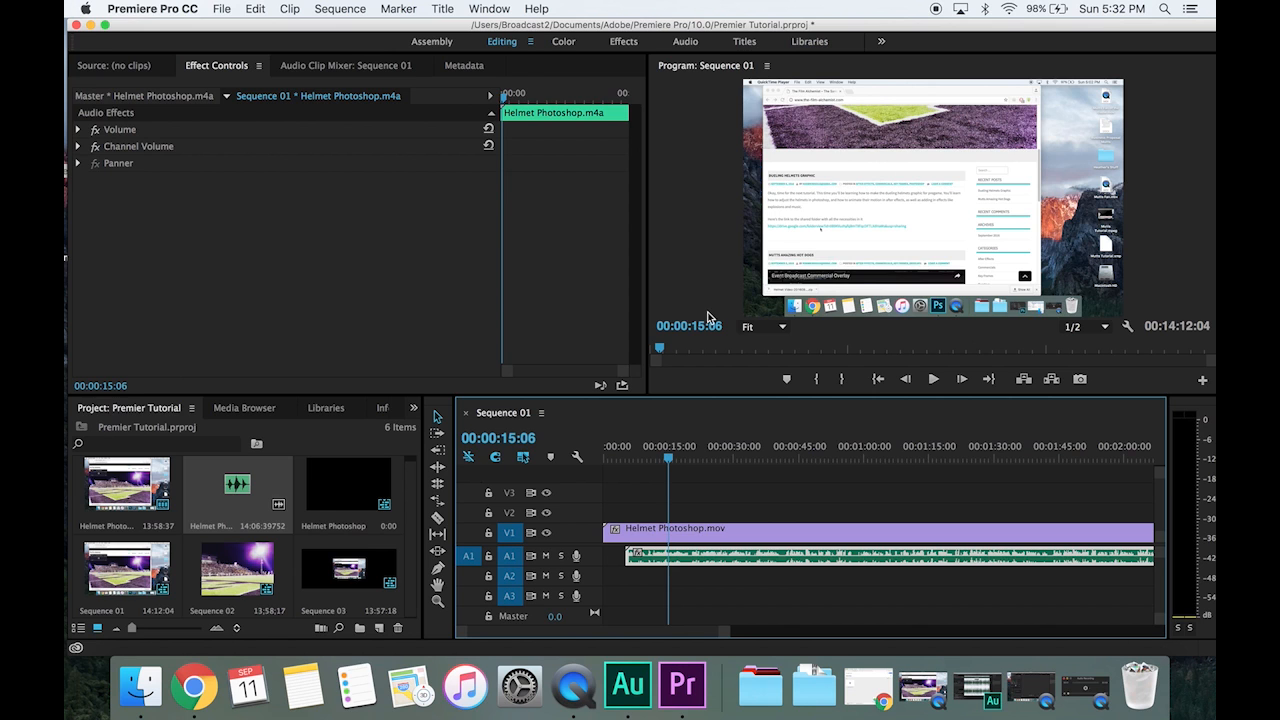
key("space")
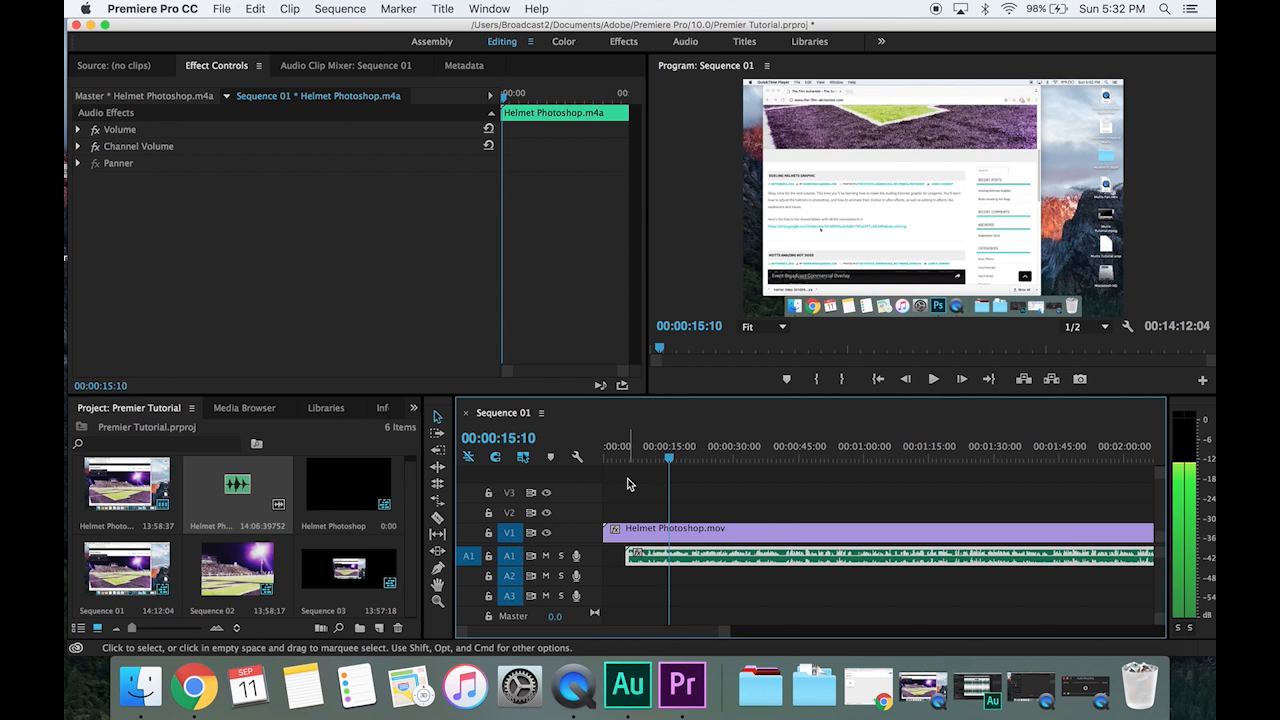
left_click_drag(670, 462, 629, 465)
key("space")
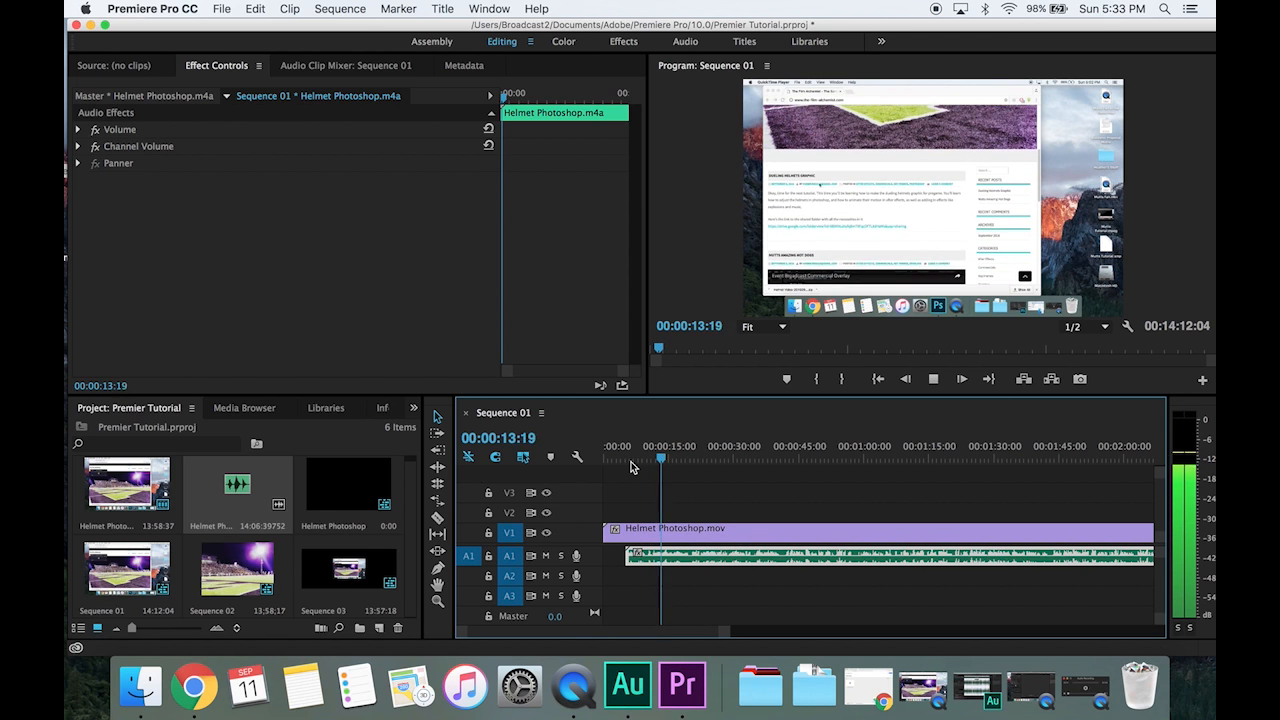
key("space")
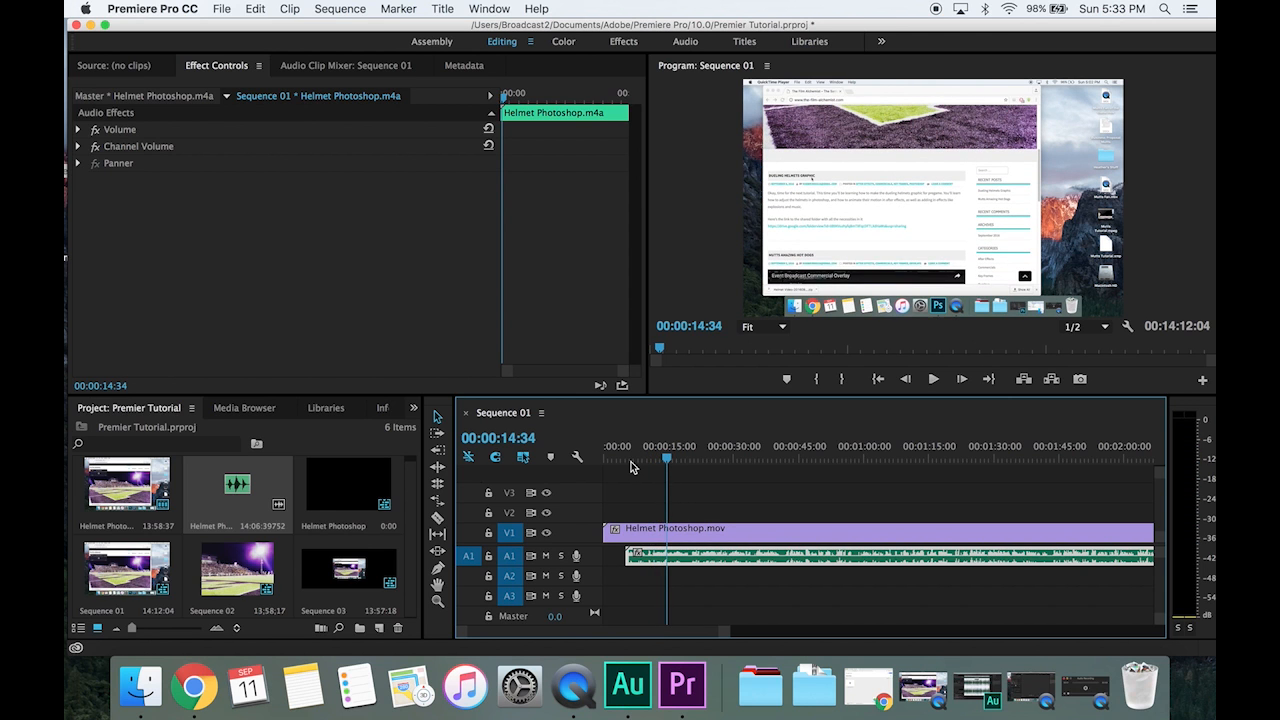
- Move the audio clip 00:00:02:24 earlier on A1 and play the sequence to recheck its sync with the video
left_click_drag(689, 557, 679, 556)
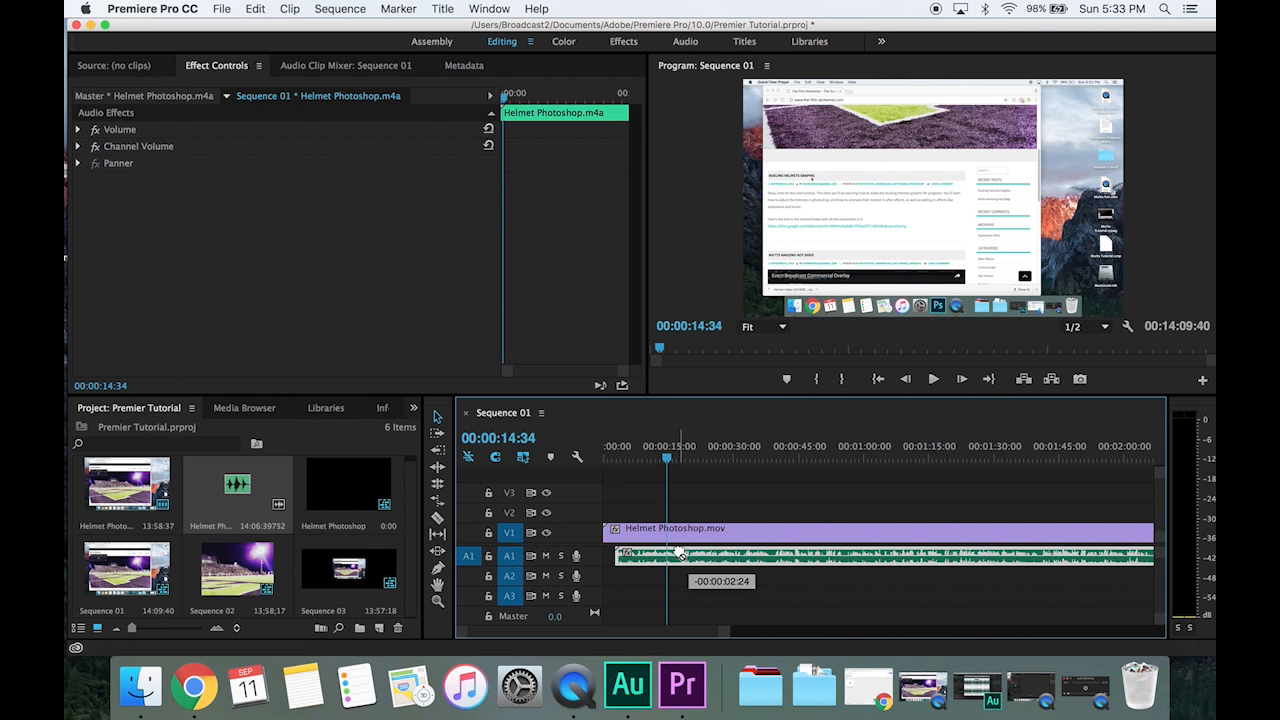
key("space")
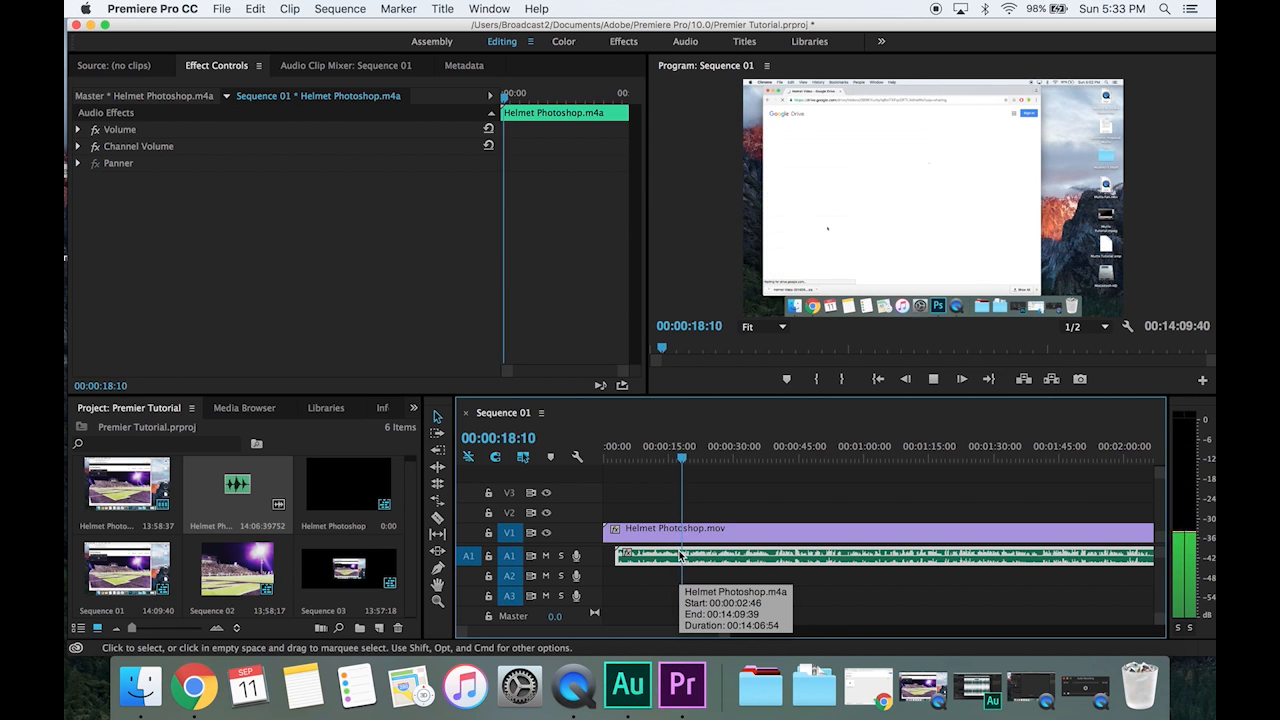
key("space")
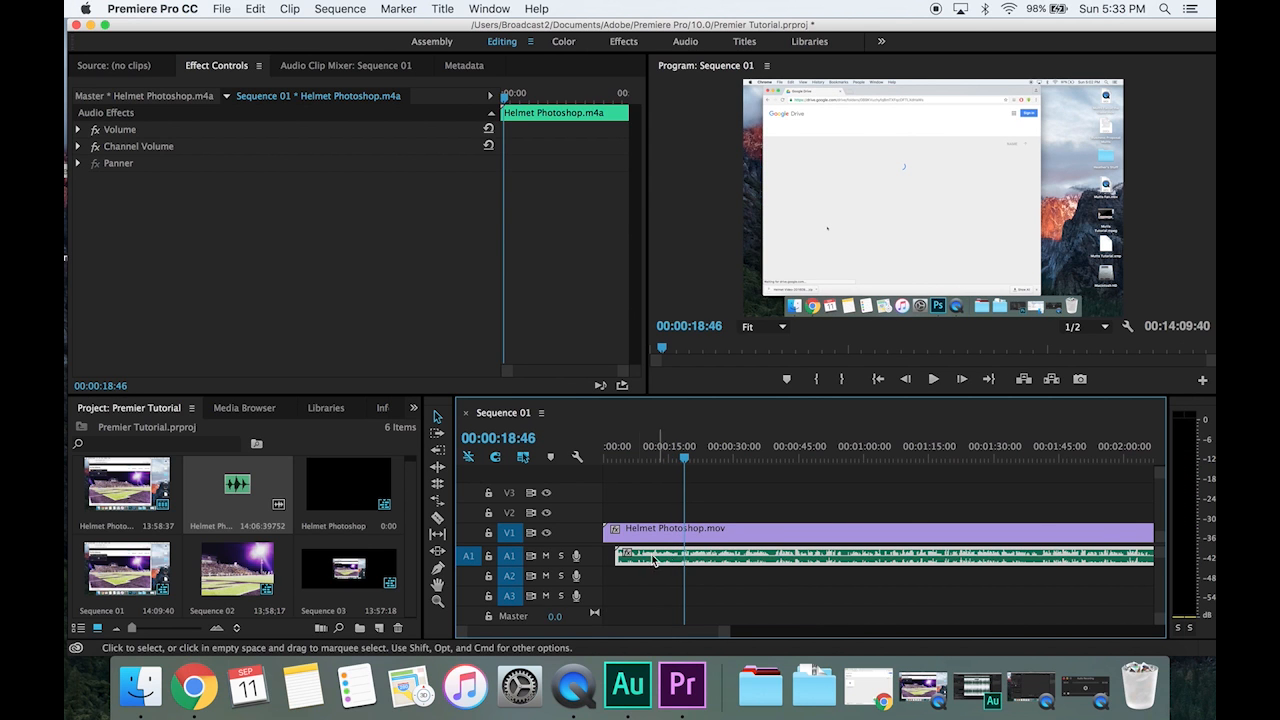
- Split the video clip with the Razor tool where the audio begins and delete the short leading piece
left_click(437, 517)
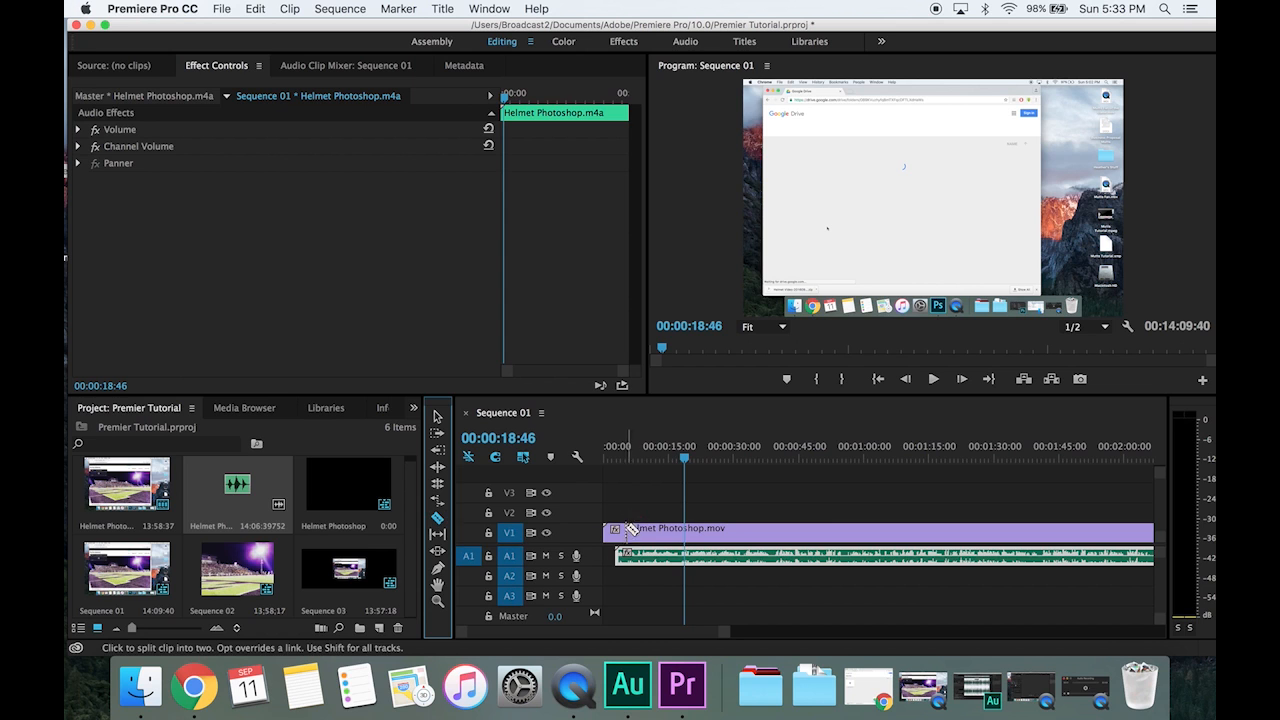
left_click(617, 531)
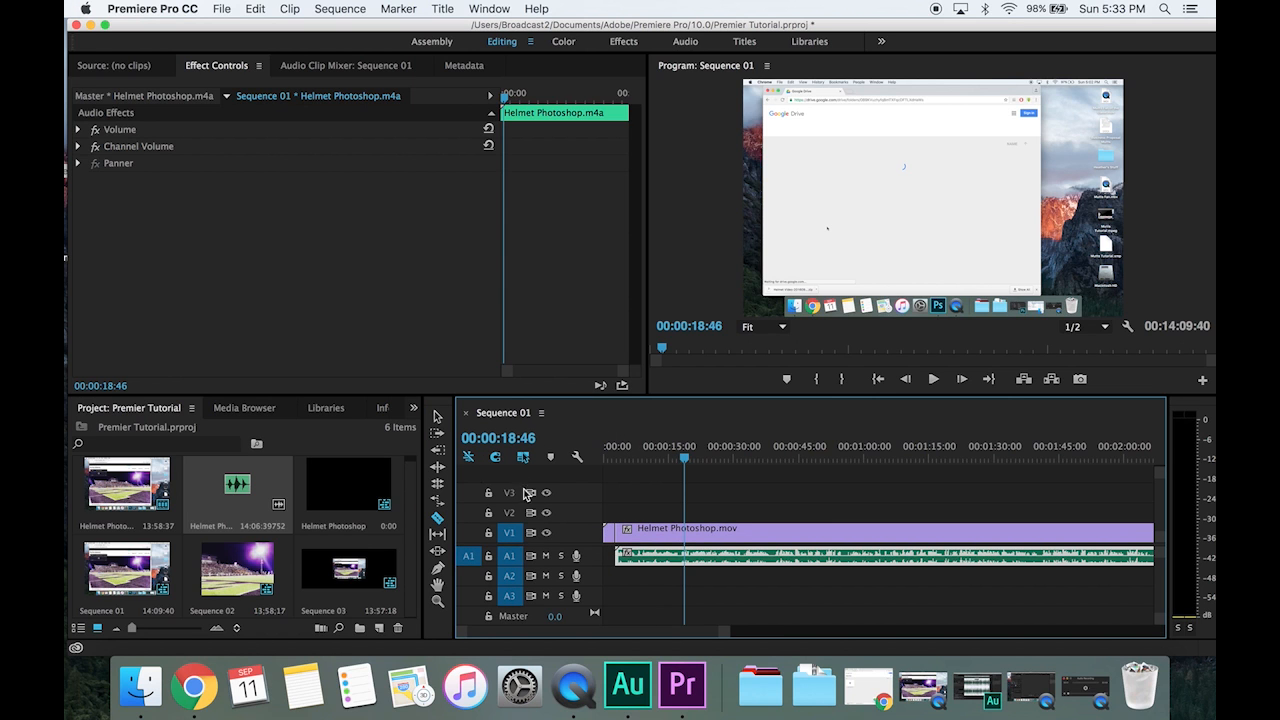
left_click(437, 416)
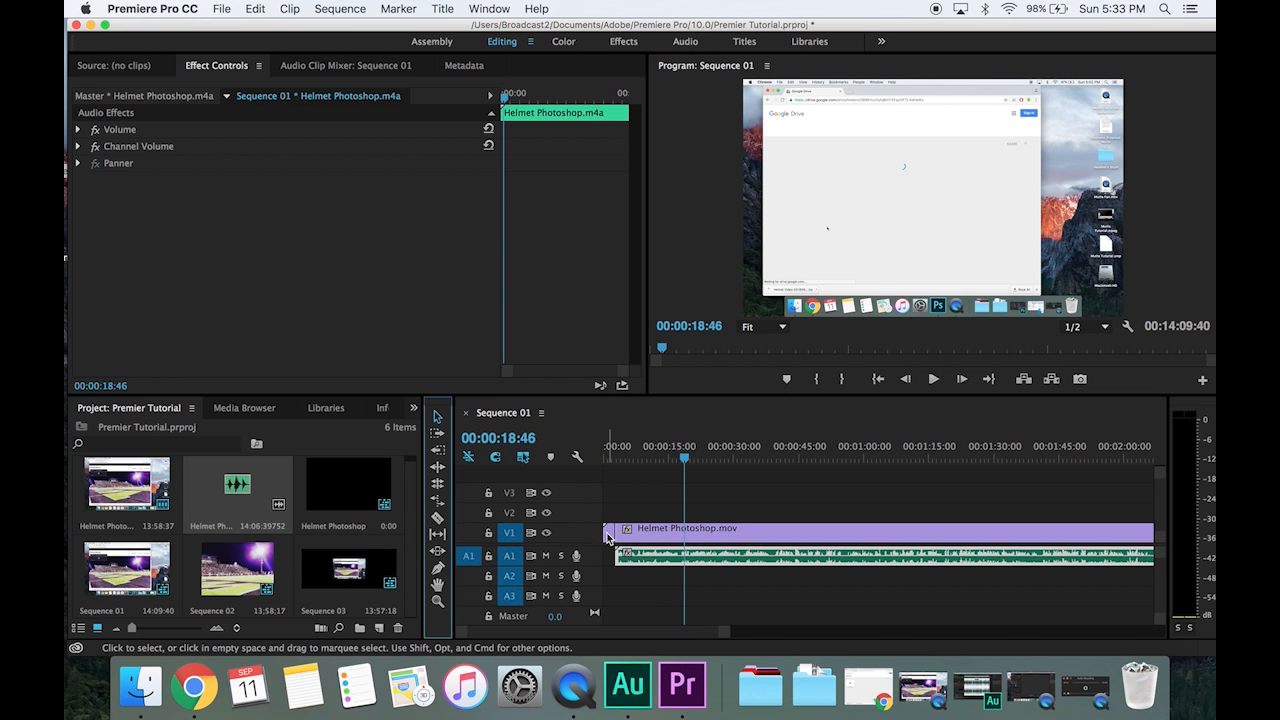
left_click(607, 535)
key("Delete")
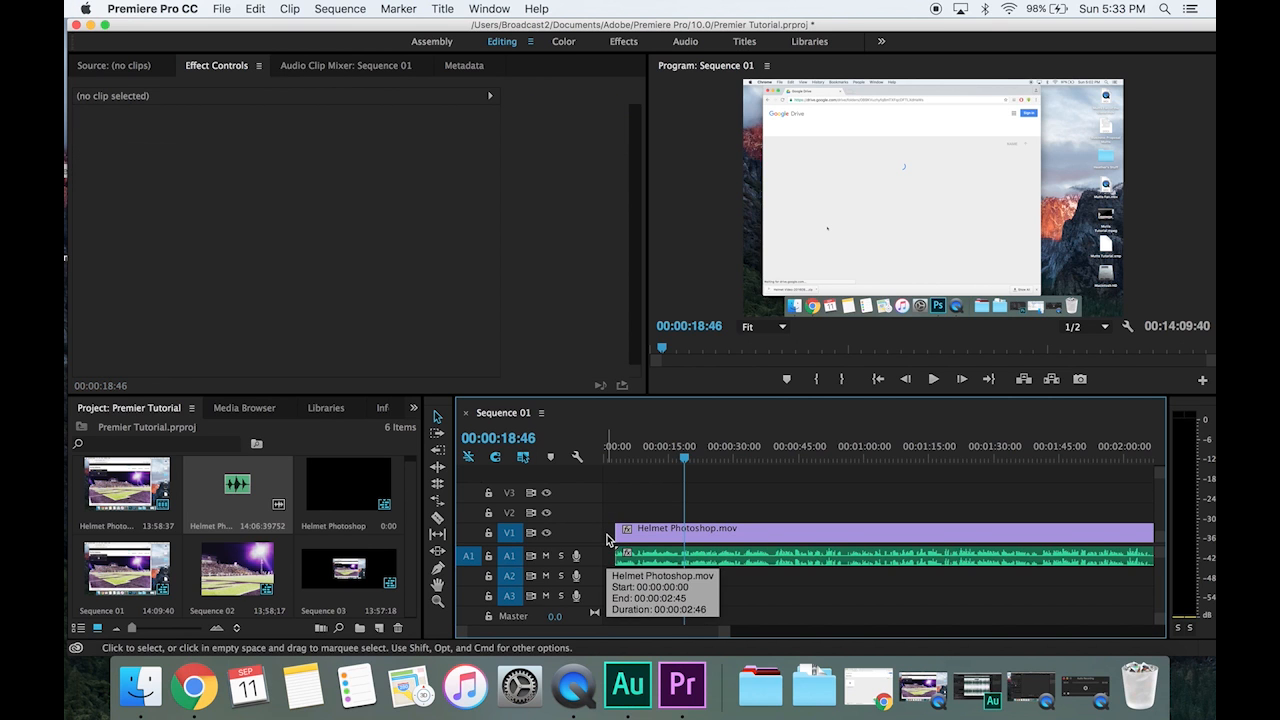
- Move the video and audio clips together to the start of the sequence and play from the beginning to check sync
left_click_drag(617, 517, 740, 582)
left_click_drag(767, 533, 755, 533)
left_click(743, 515)
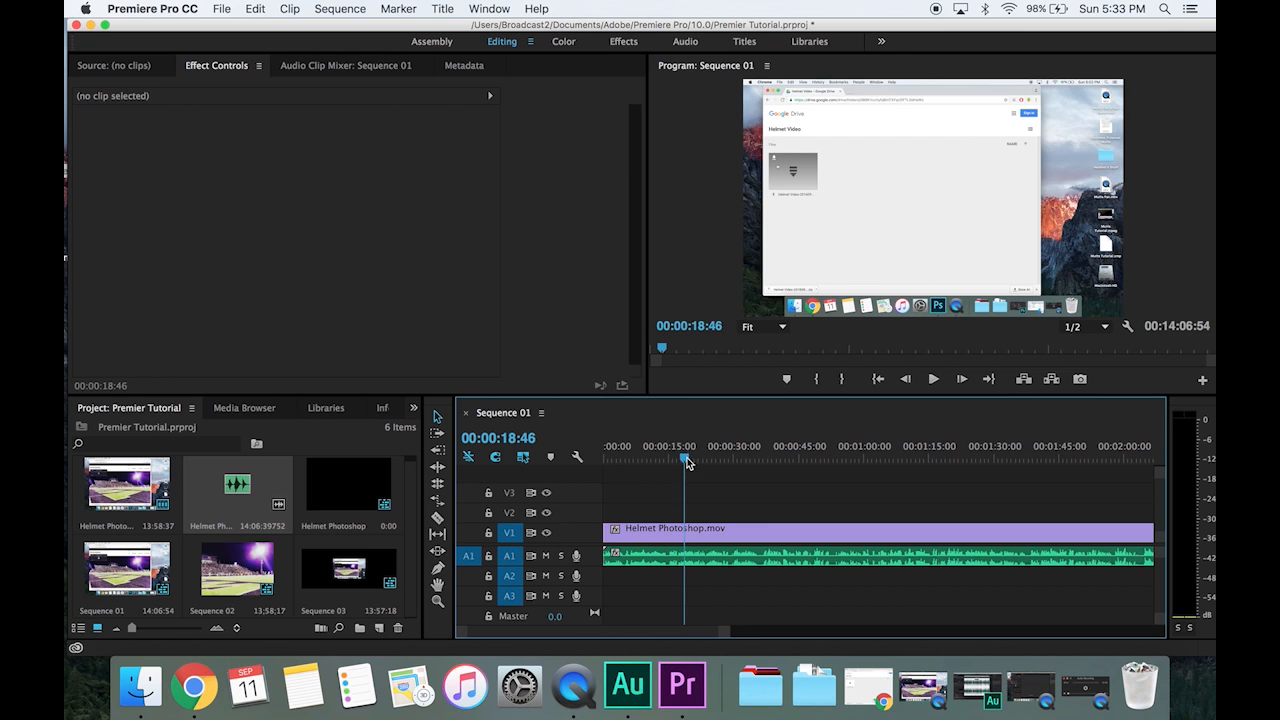
key("Home")
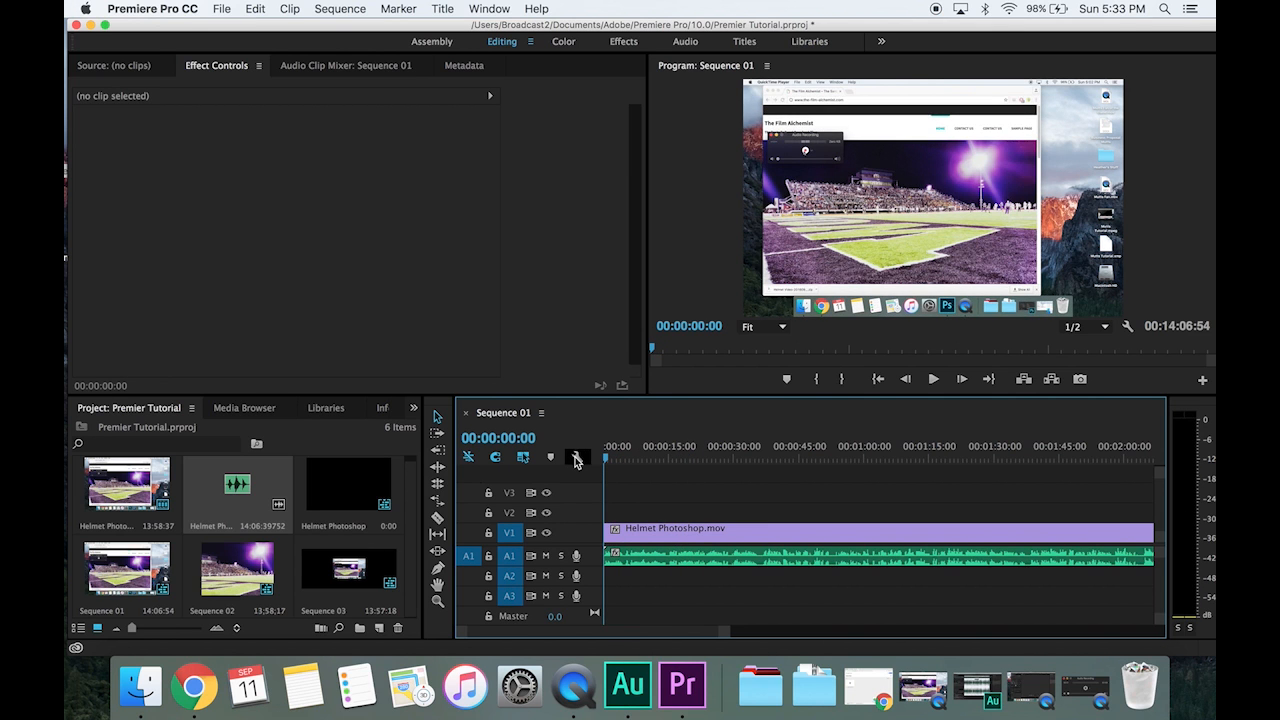
key("space")
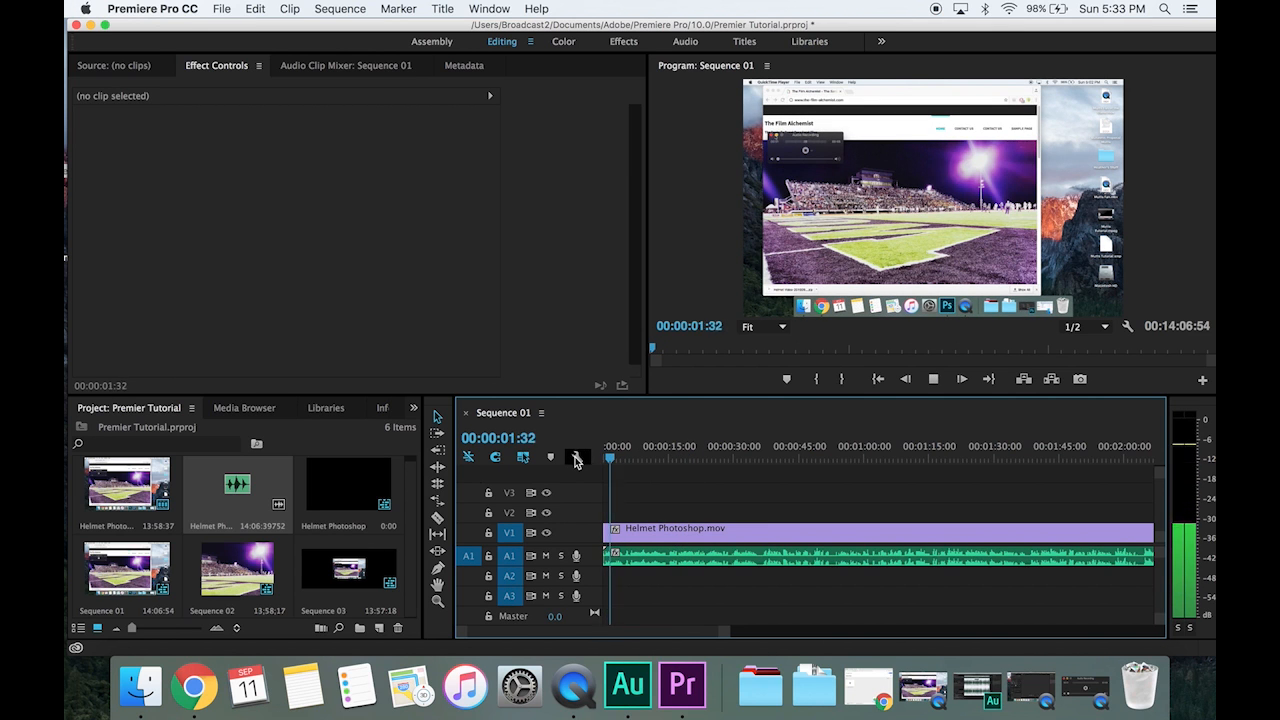
key("space")
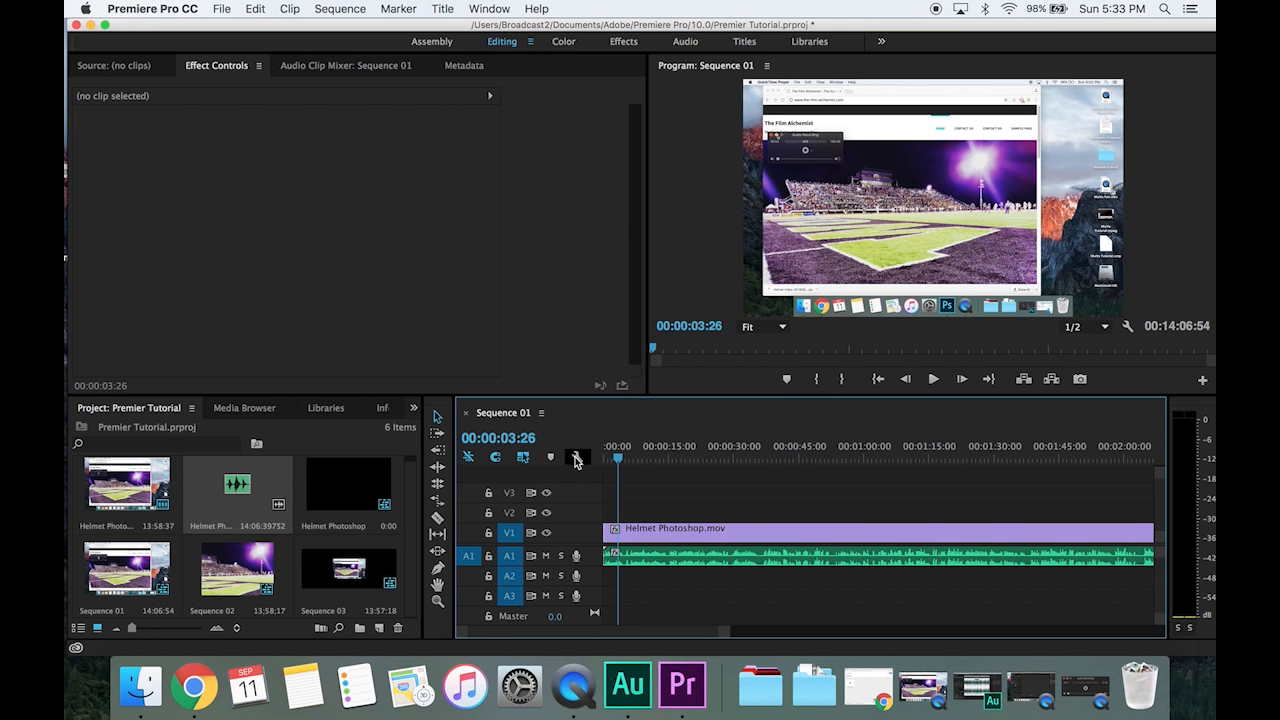
- Examine the end of the sequence, playing short stretches near it to compare where the video and audio finish
left_click_drag(619, 460, 466, 577)
left_click_drag(605, 459, 920, 458)
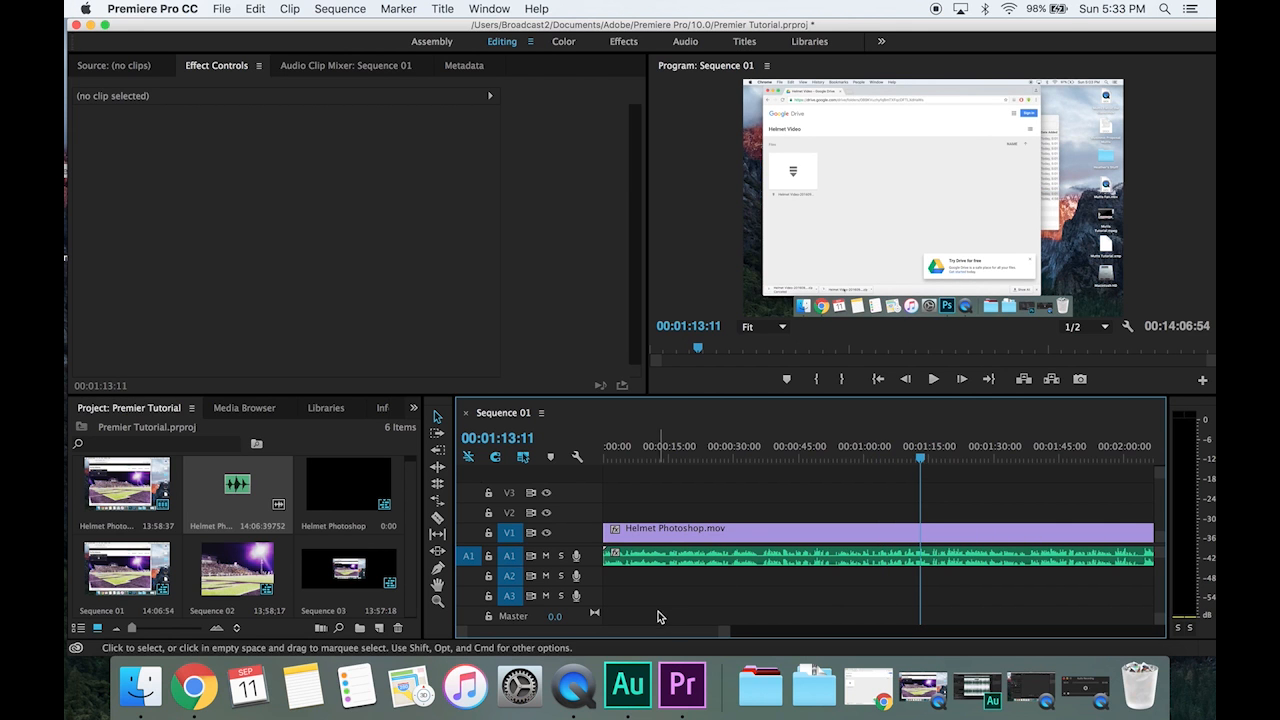
mouse_move(724, 638)
left_mouse_down()
mouse_move(1080, 634)
mouse_move(958, 622)
mouse_move(849, 638)
mouse_move(714, 615)
mouse_move(1003, 630)
mouse_move(960, 631)
left_mouse_up()
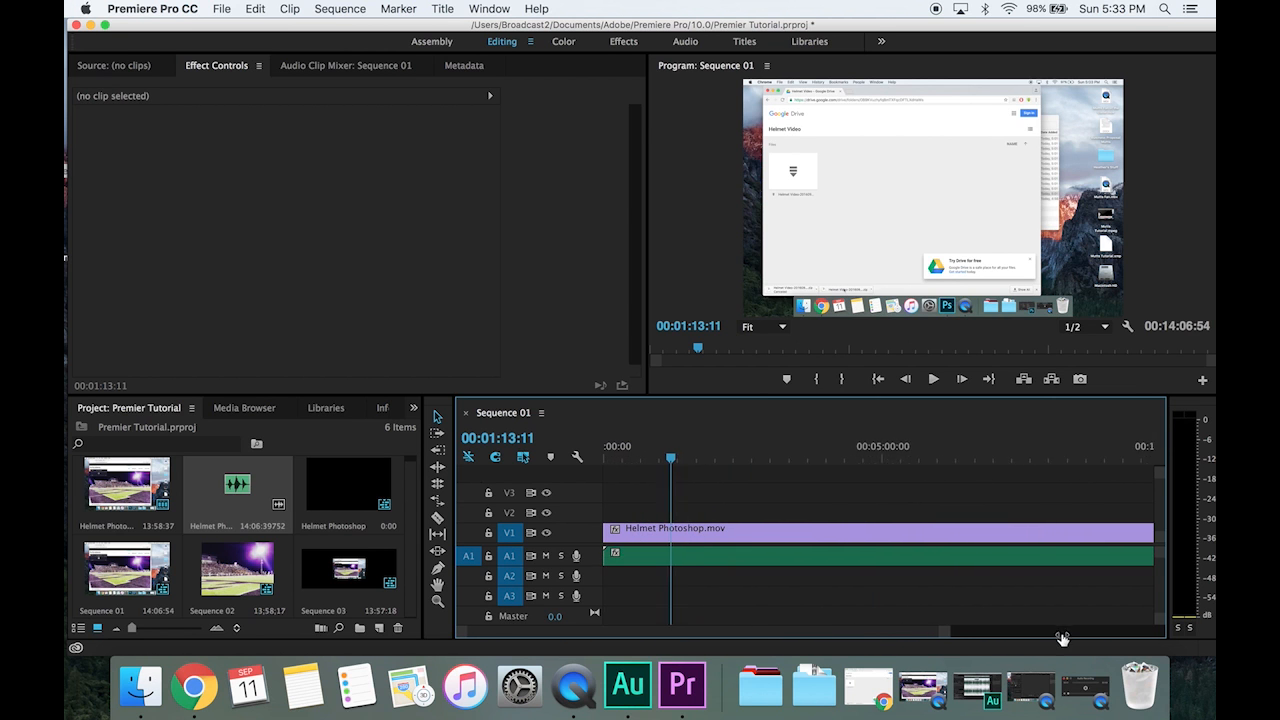
left_click_drag(816, 635, 911, 620)
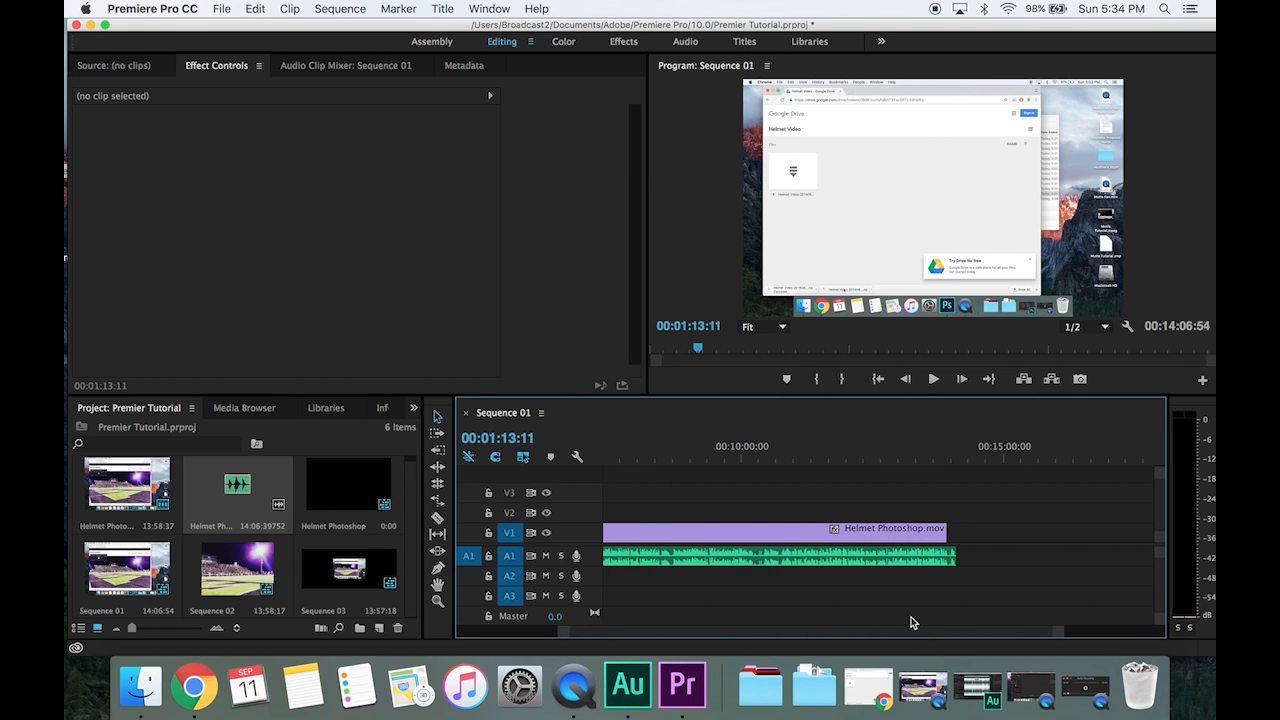
left_click(877, 458)
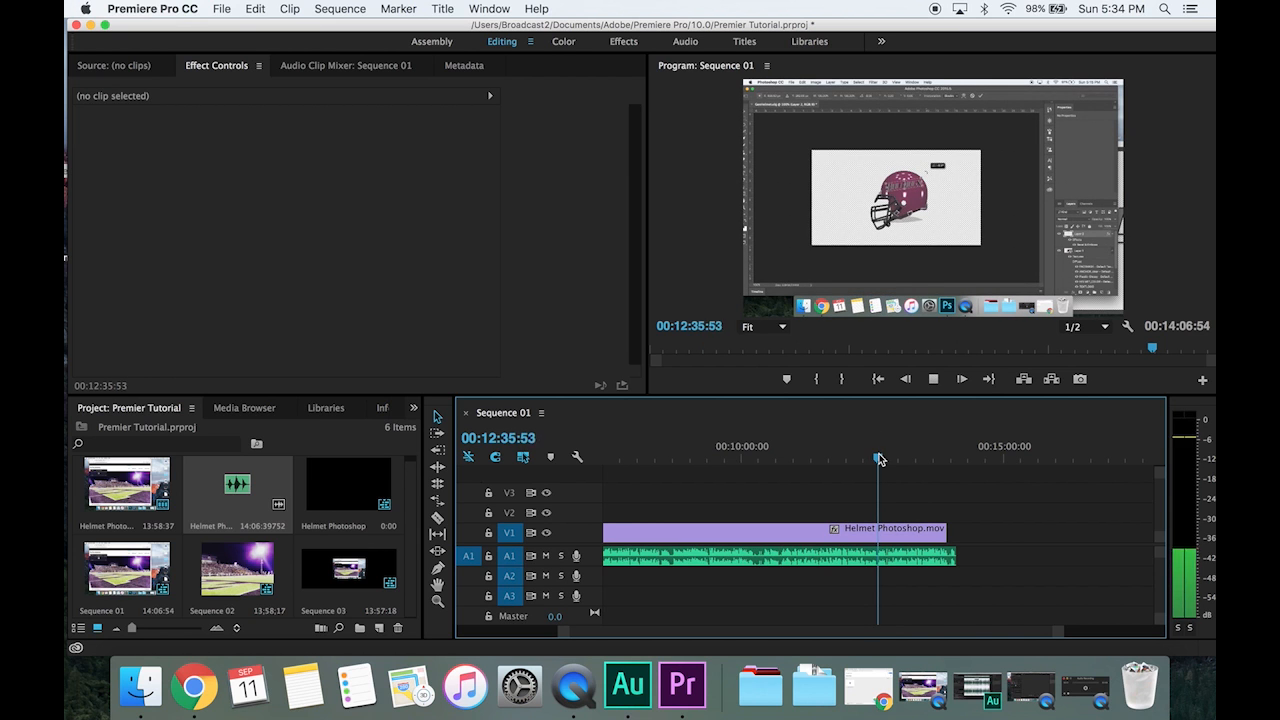
key("space")
left_click_drag(881, 461, 940, 467)
key("space")
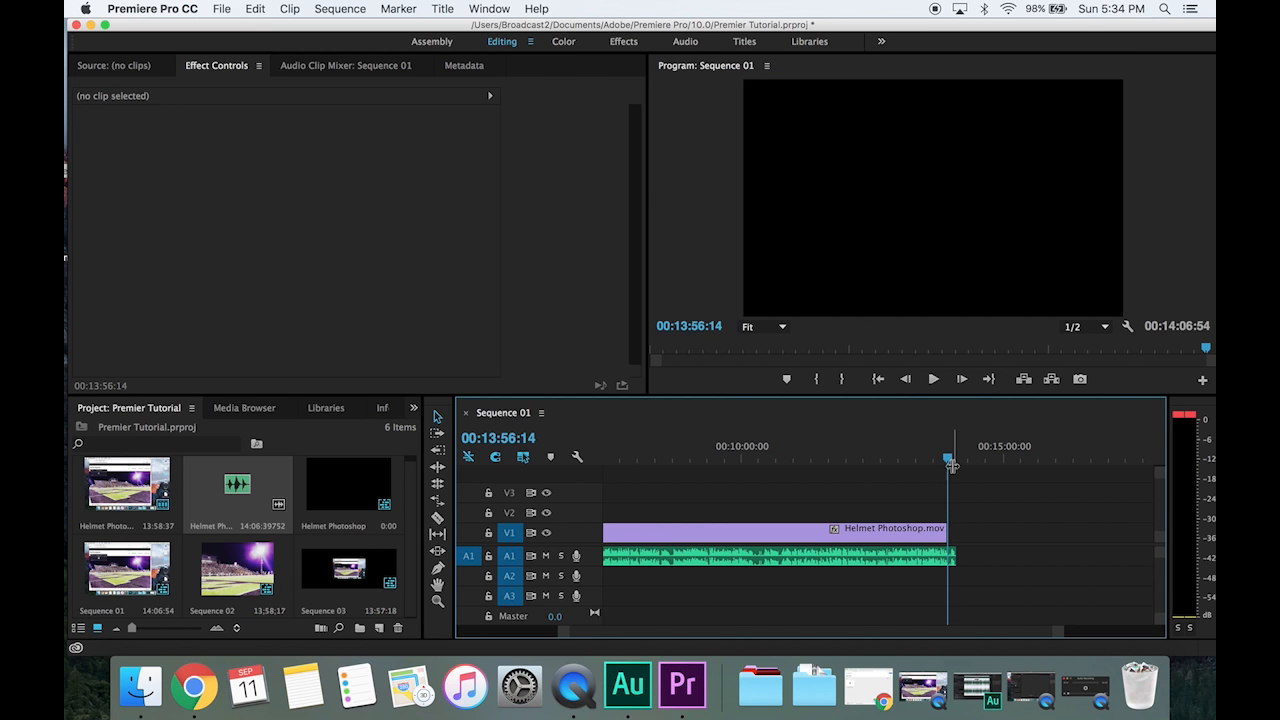
left_click_drag(951, 465, 945, 460)
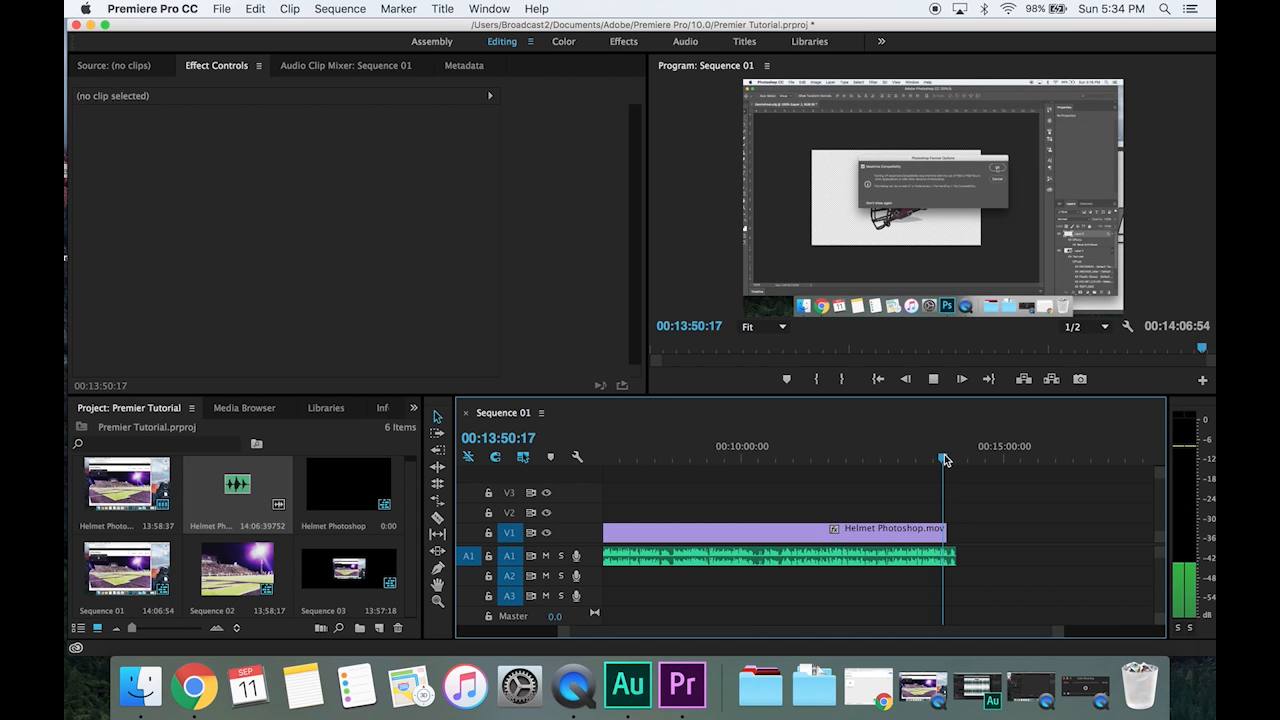
key("space")
- Play to the end of the video and split the A1 audio clip there, at 00:13:55:36, with the Razor tool
left_click(437, 519)
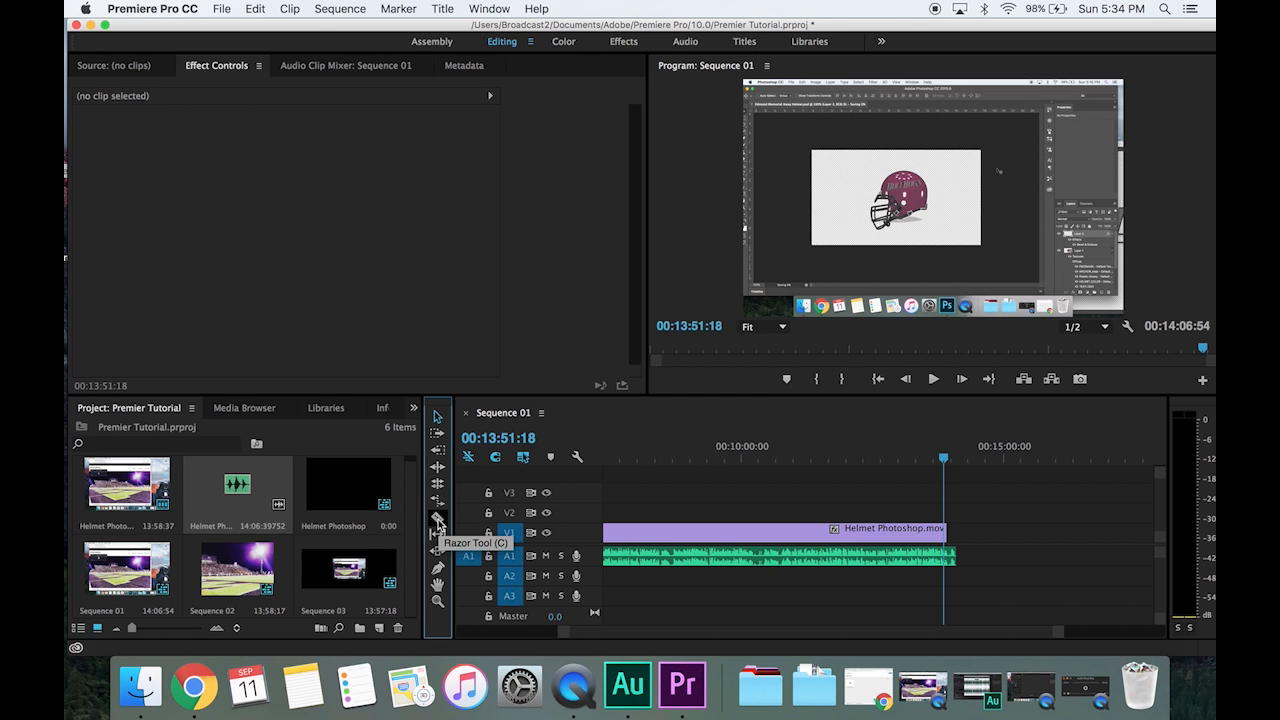
left_click(437, 519)
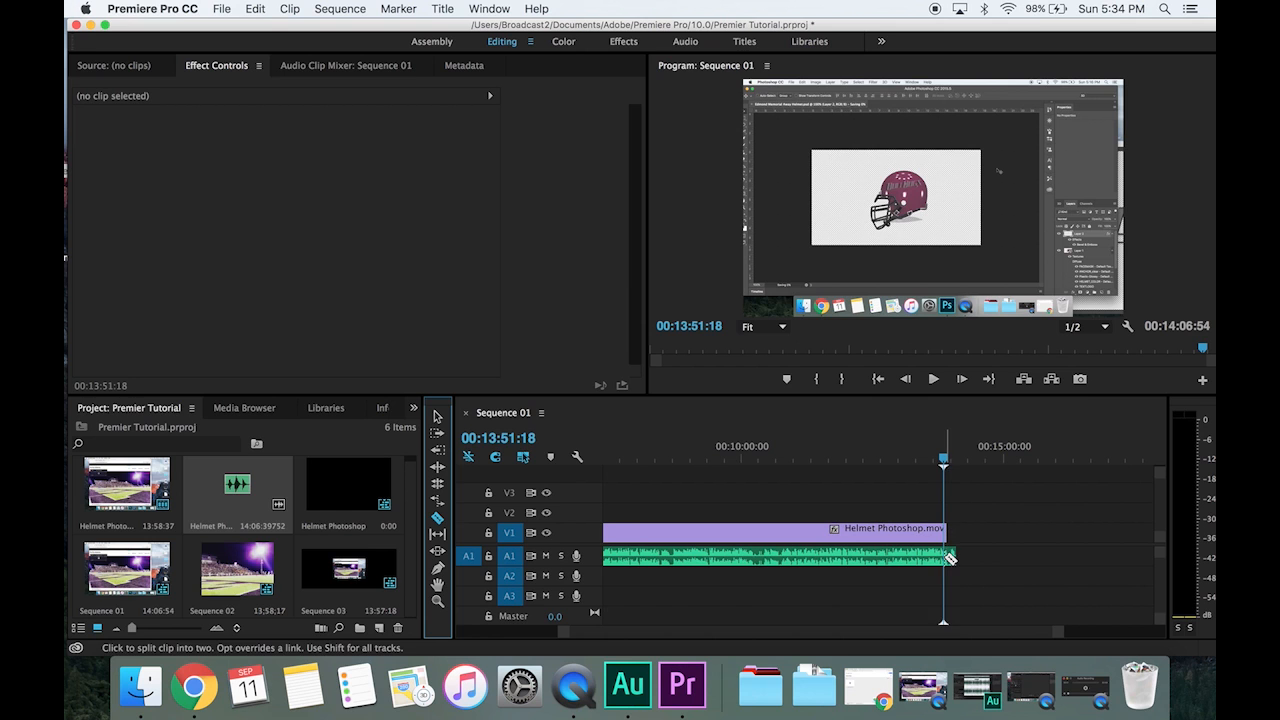
left_click_drag(558, 632, 651, 635)
key("space")
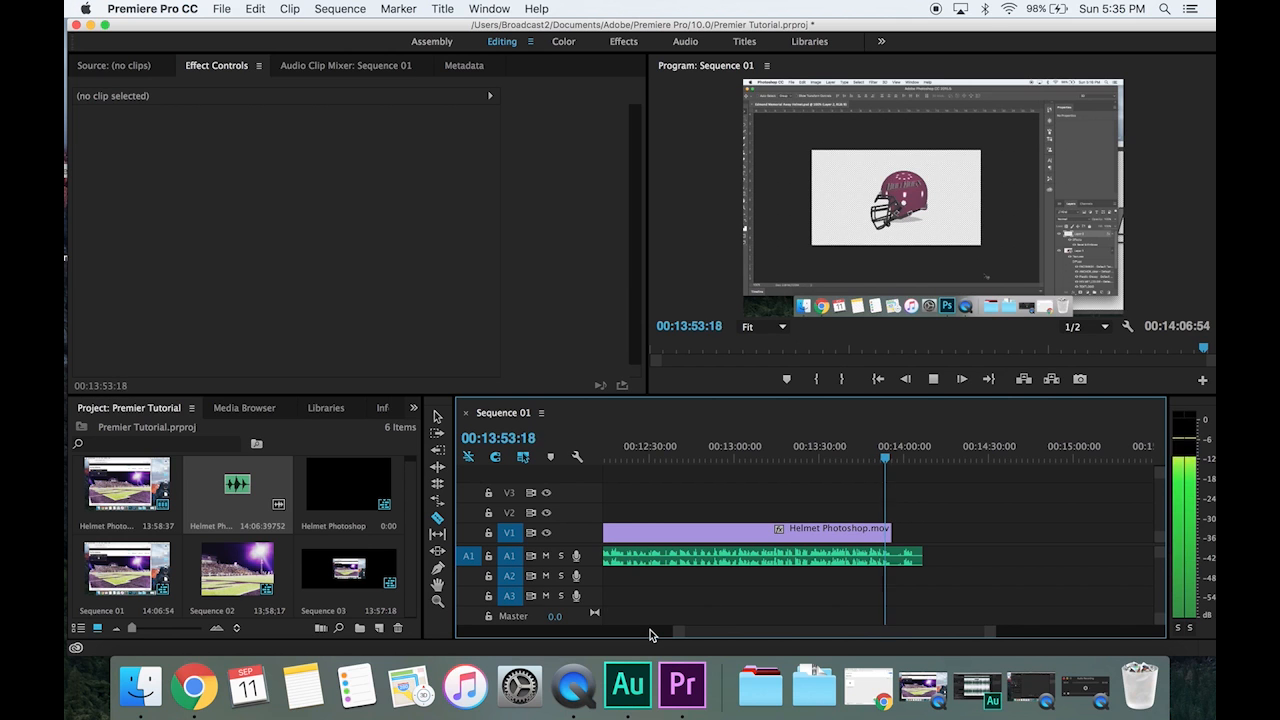
key("space")
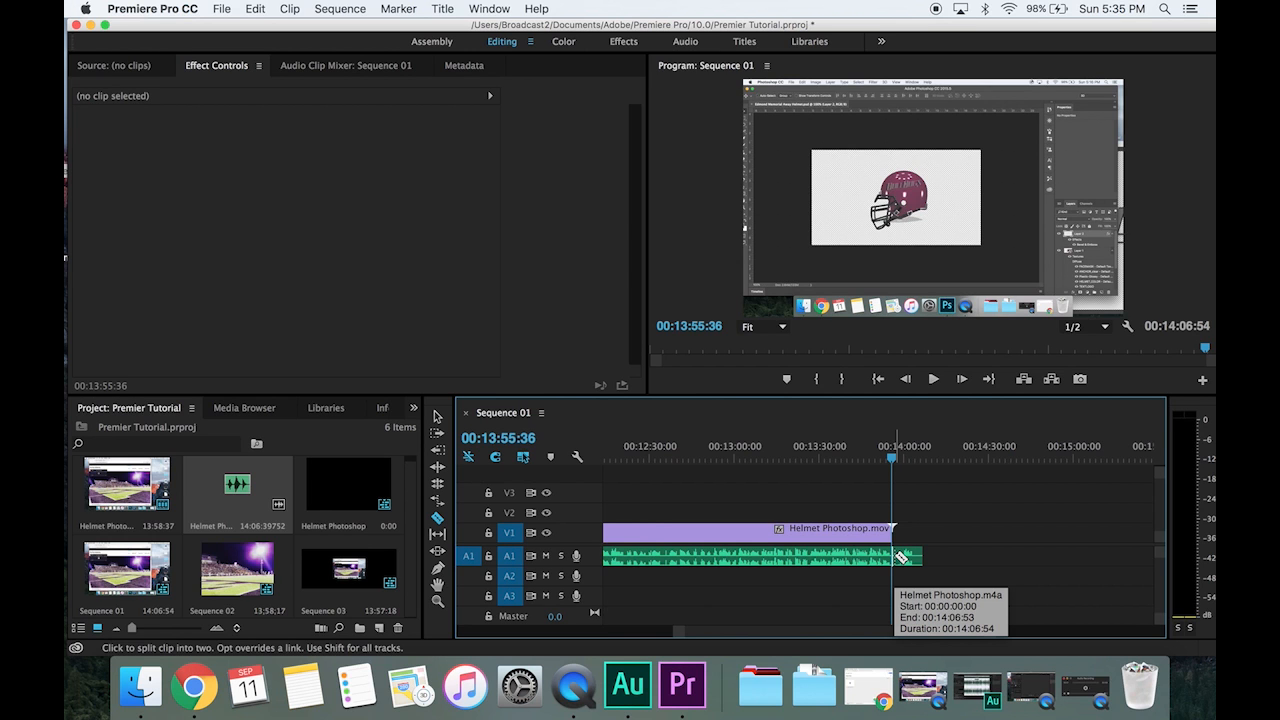
- Move the leftover audio piece away from the main clip, onto A2 at about 00:15:15
left_click(436, 418)
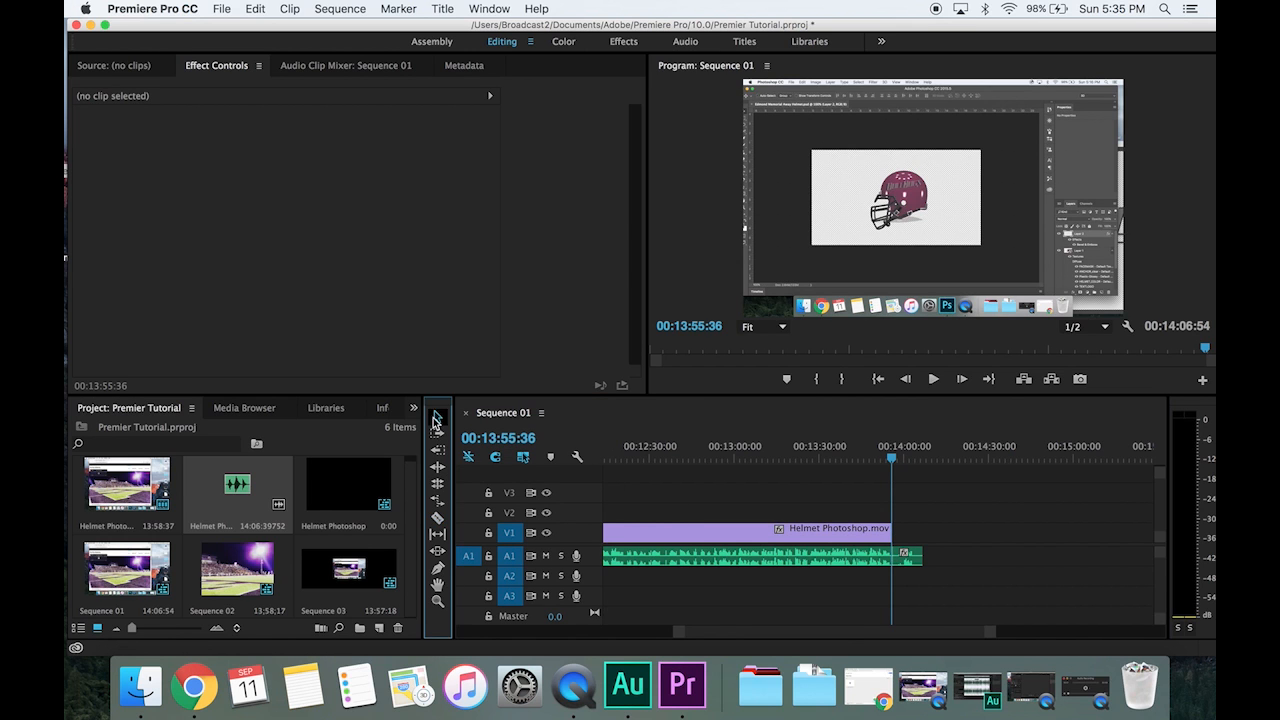
left_click(914, 556)
left_click_drag(906, 566, 1002, 563)
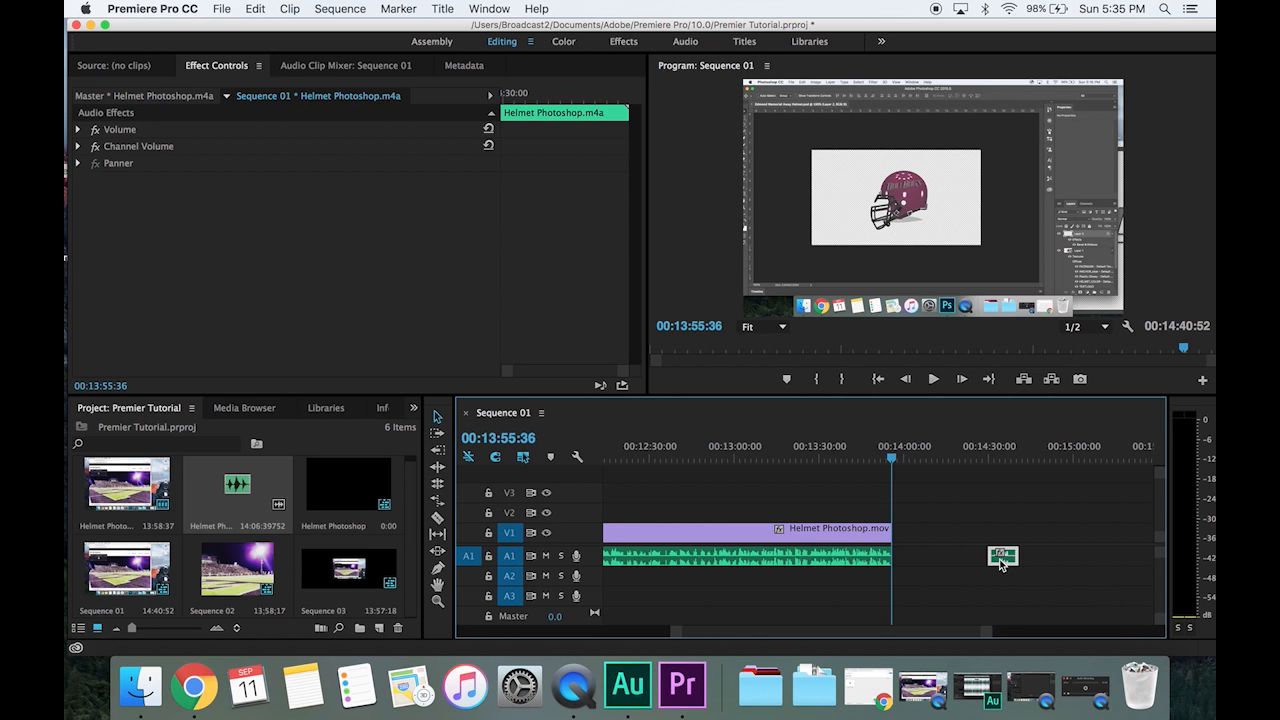
left_click_drag(1002, 563, 674, 556)
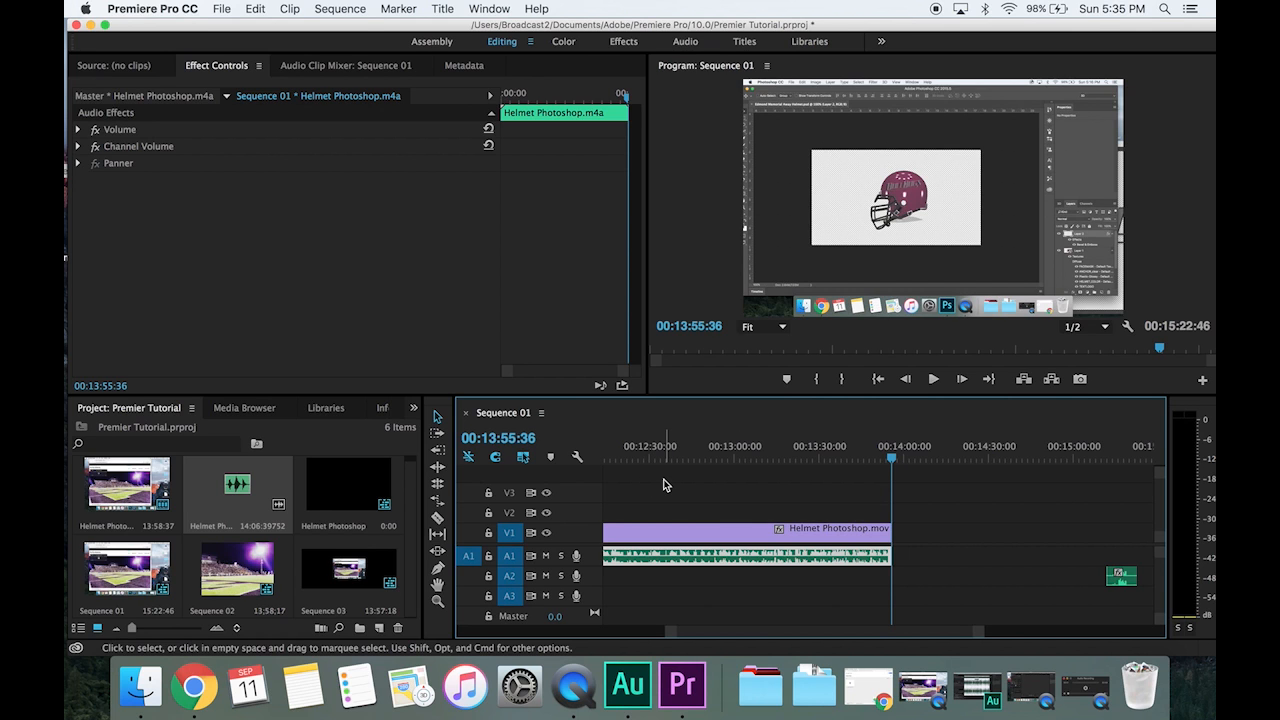
- Link the Helmet Photoshop video clip on V1 with the main audio clip on A1 and select the linked pair
left_click_drag(658, 491, 680, 580)
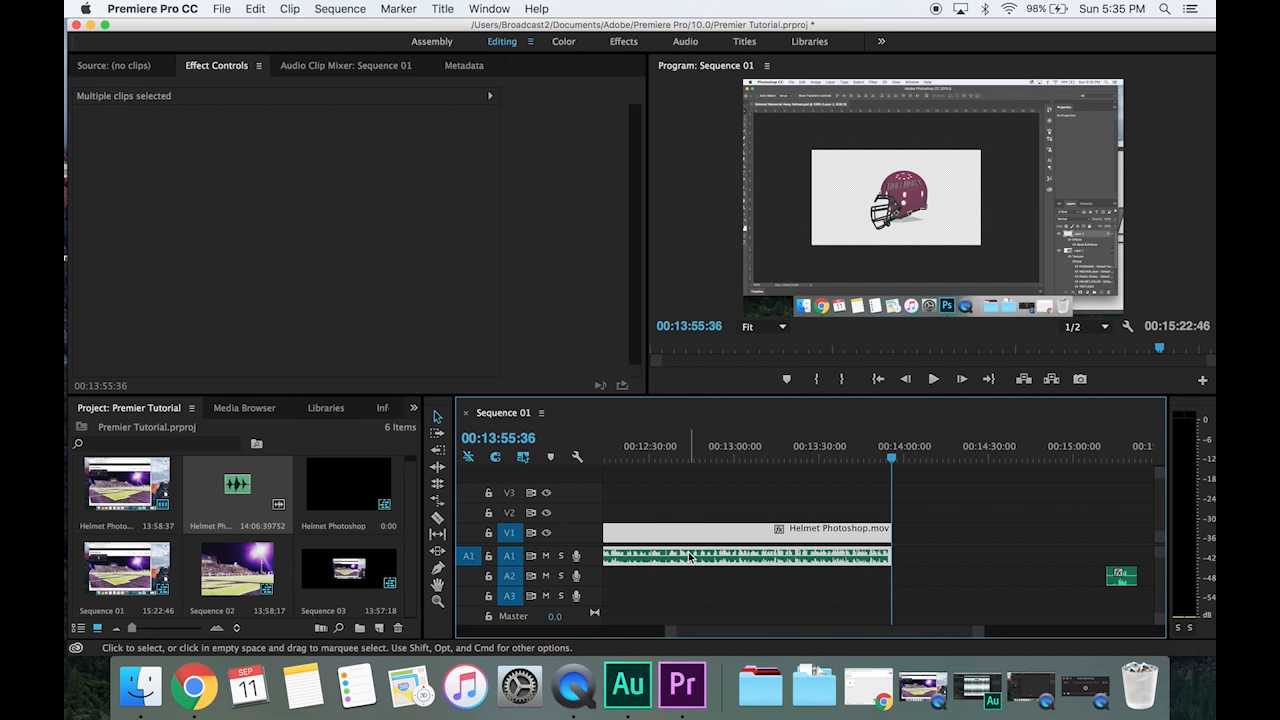
right_click(661, 557)
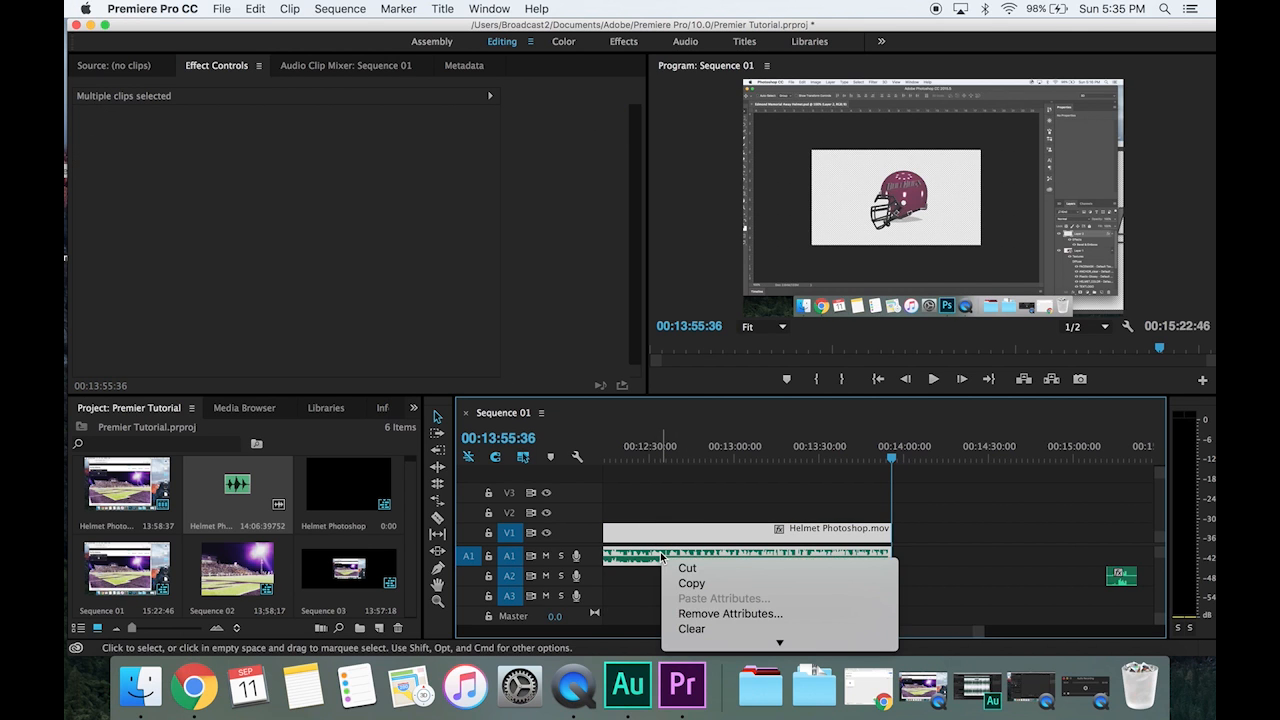
scroll(705, 605, "down", 3)
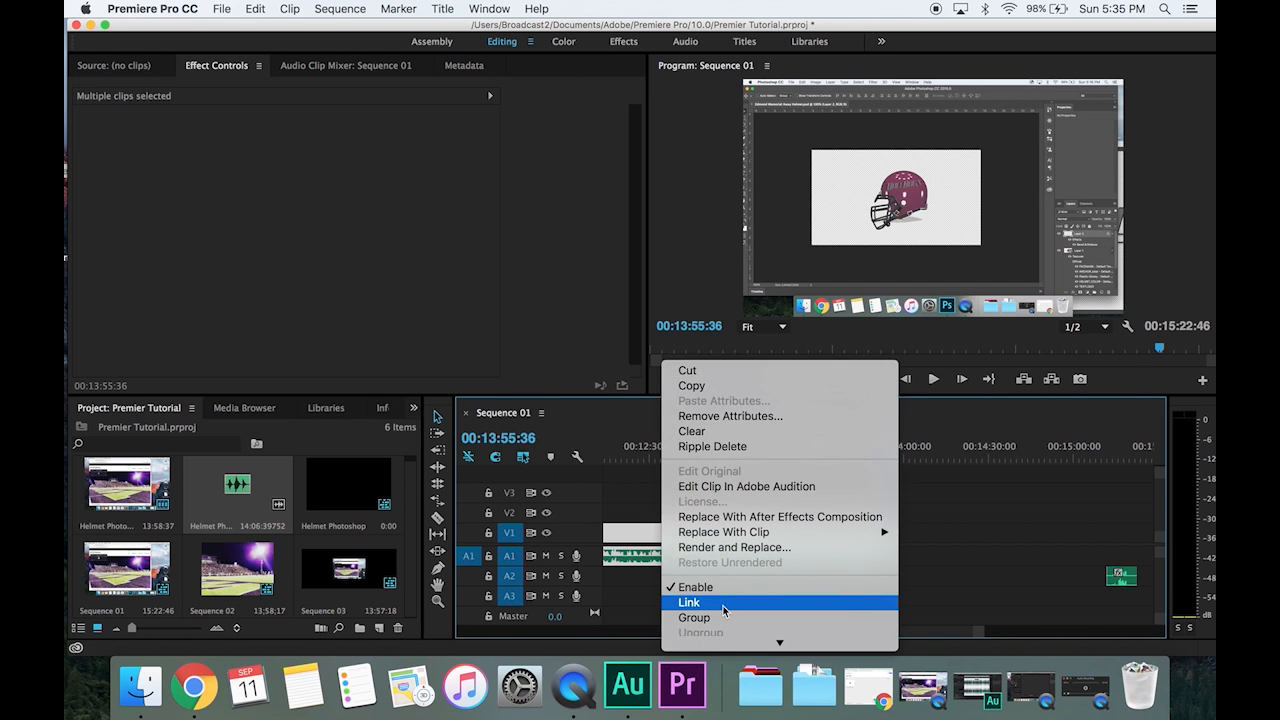
left_click(723, 603)
left_click(826, 502)
left_click(869, 535)
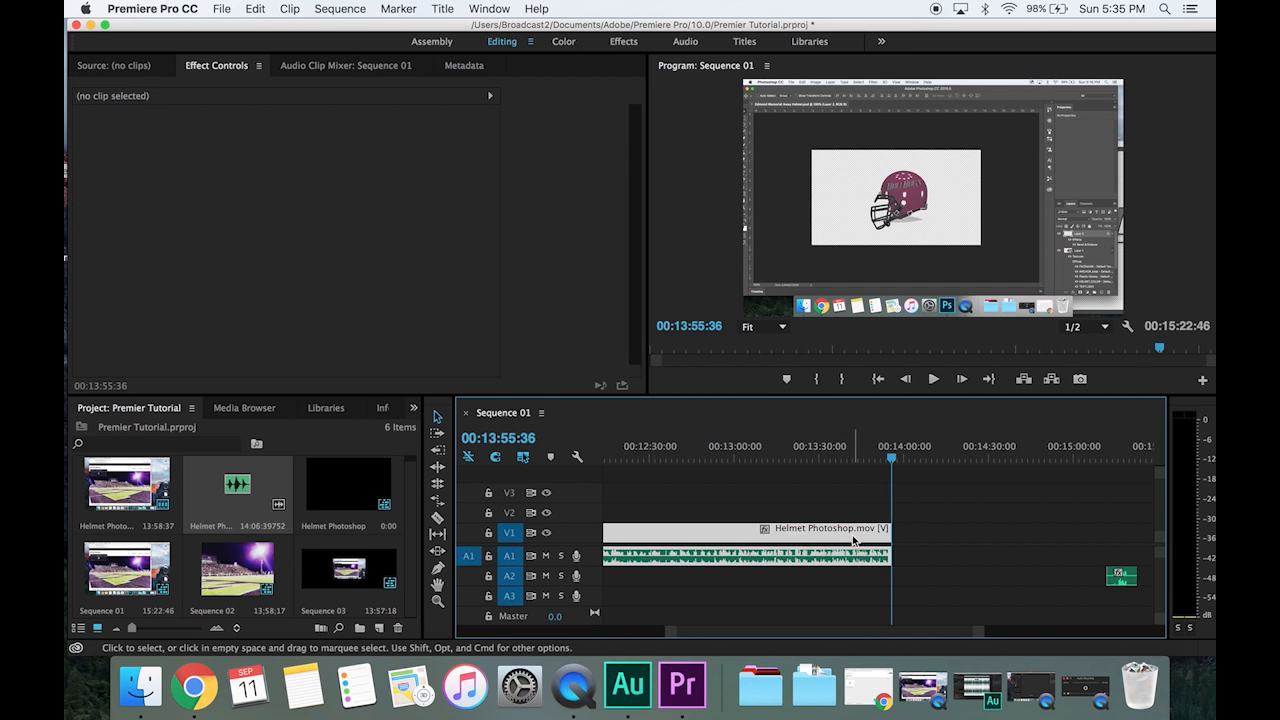
- Try splitting the linked video and audio together with the Razor tool near 00:12:20, and undo the cut
left_click(437, 517)
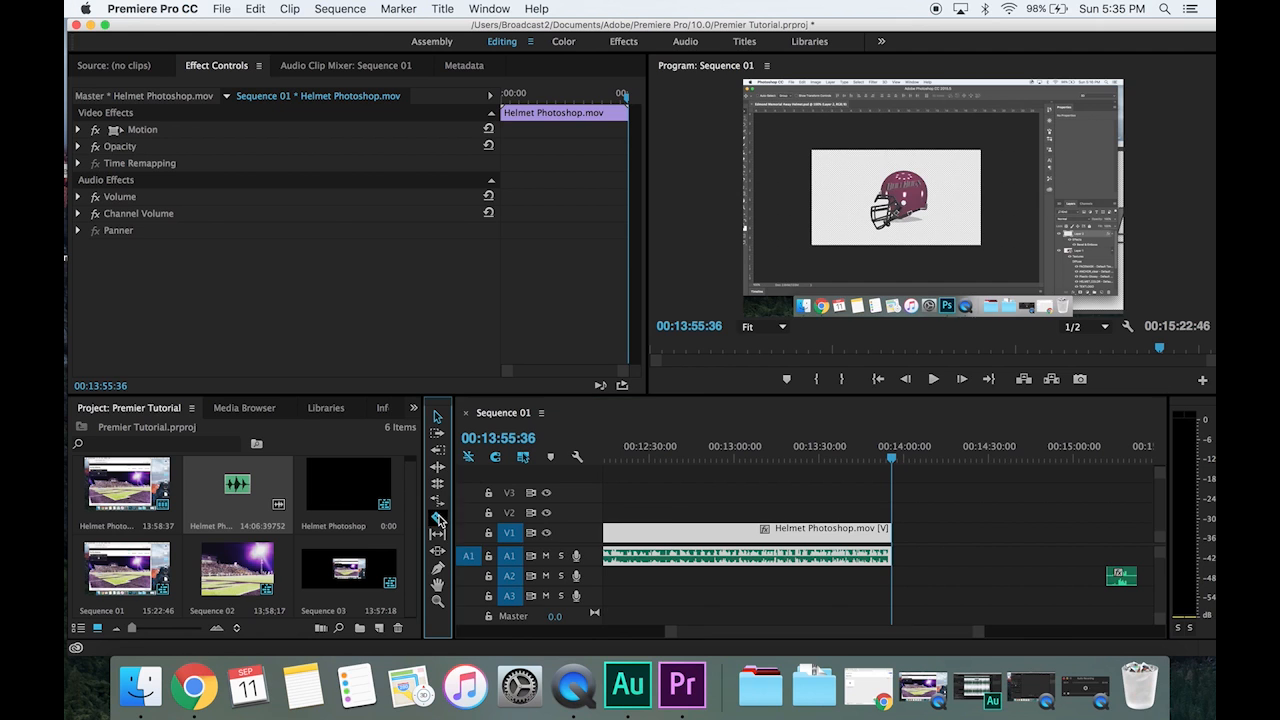
left_click(618, 532)
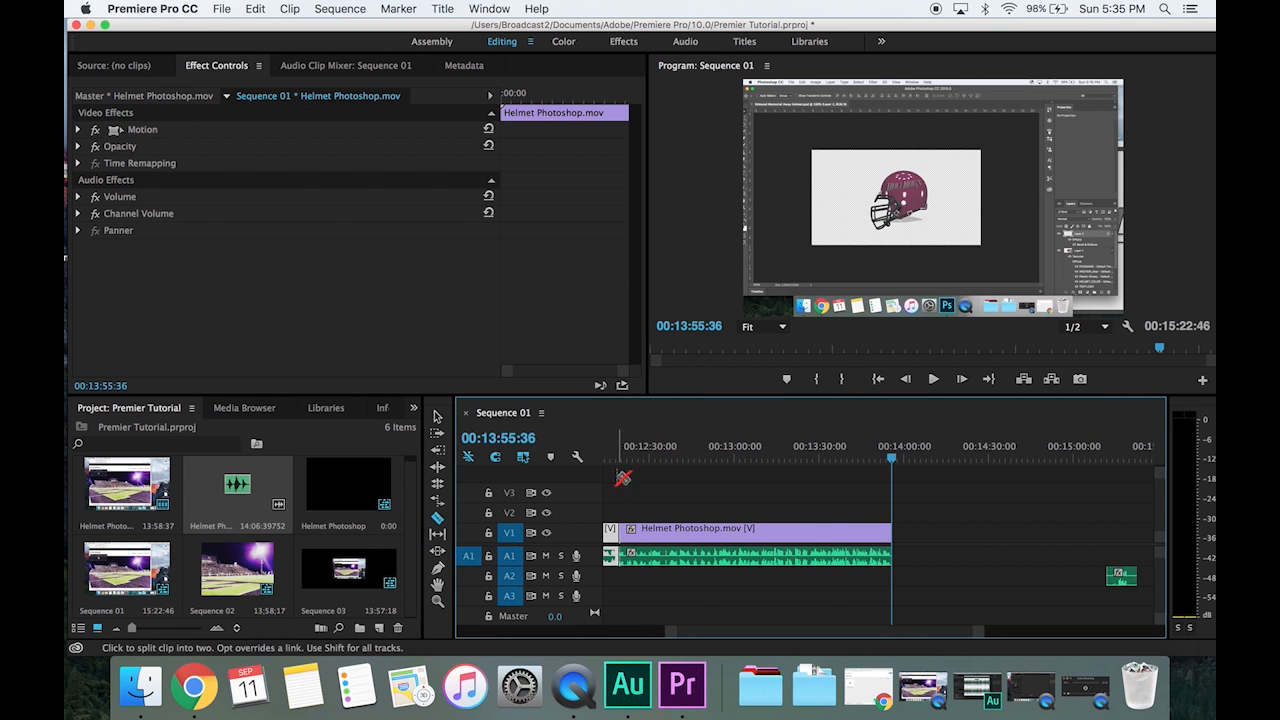
left_click(437, 415)
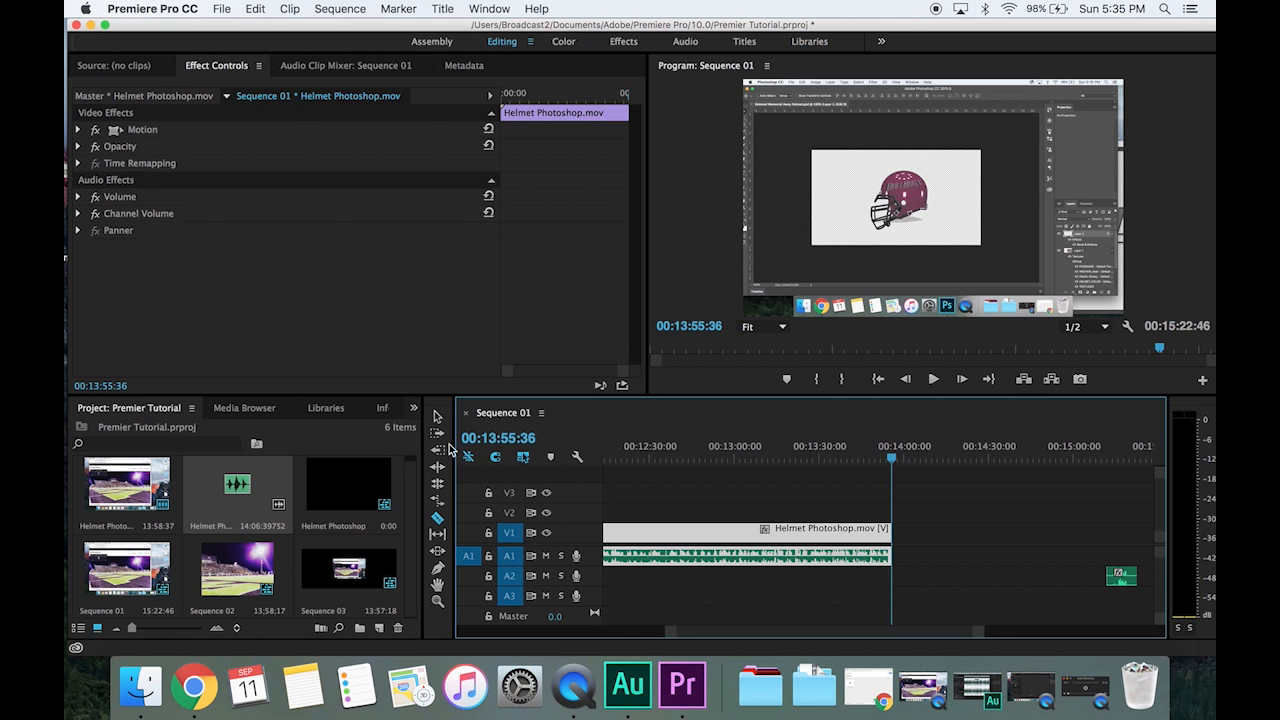
- Unlink the video and audio clips and select each one separately to check that they are independent
left_click(778, 514)
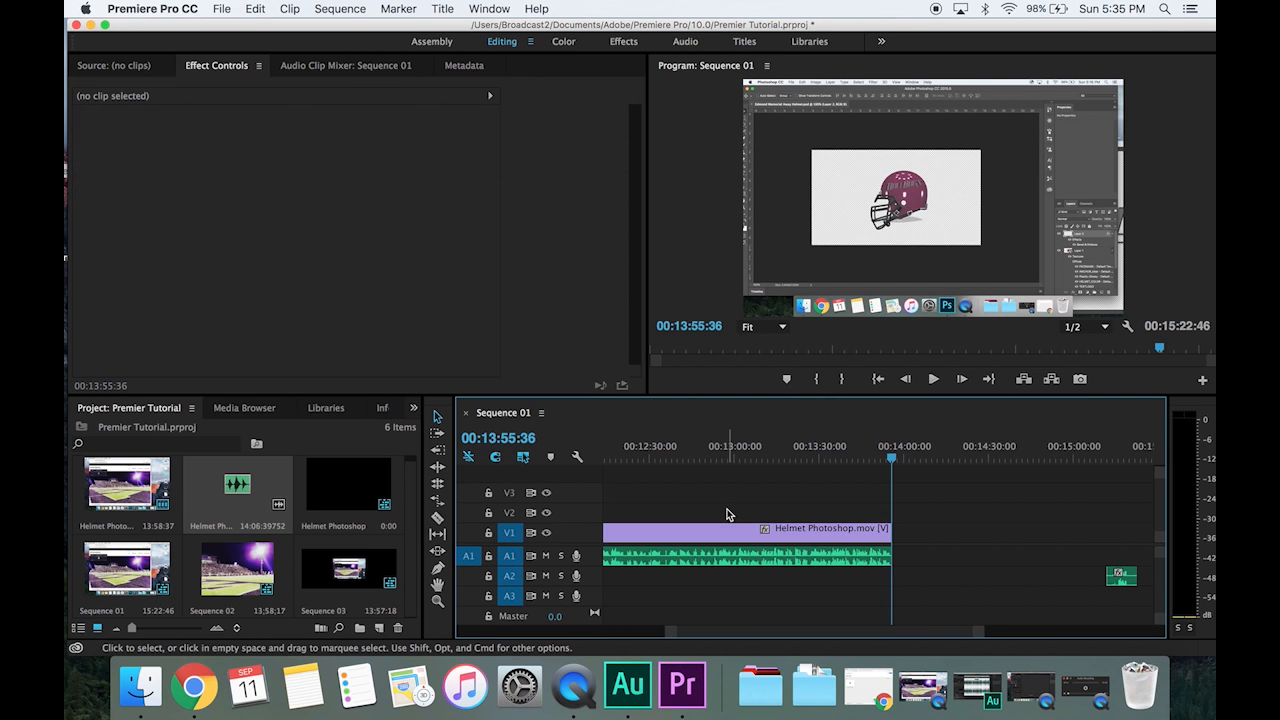
left_click(723, 535)
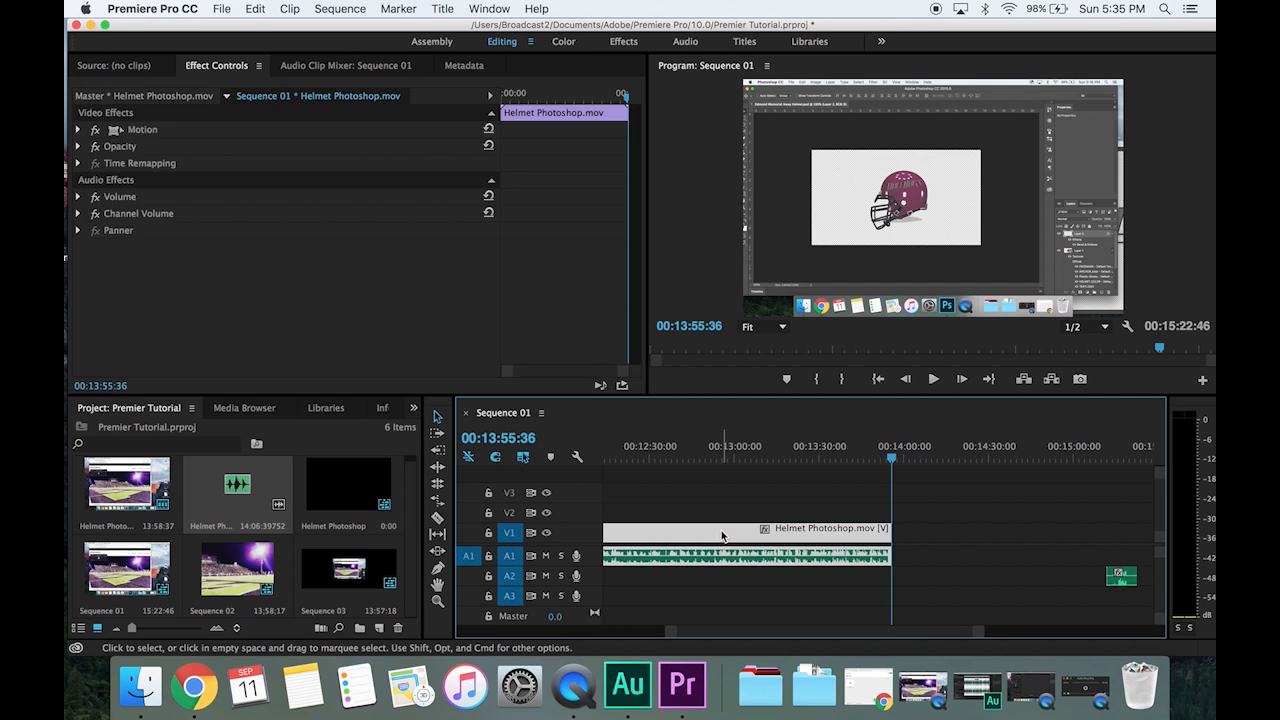
right_click(700, 556)
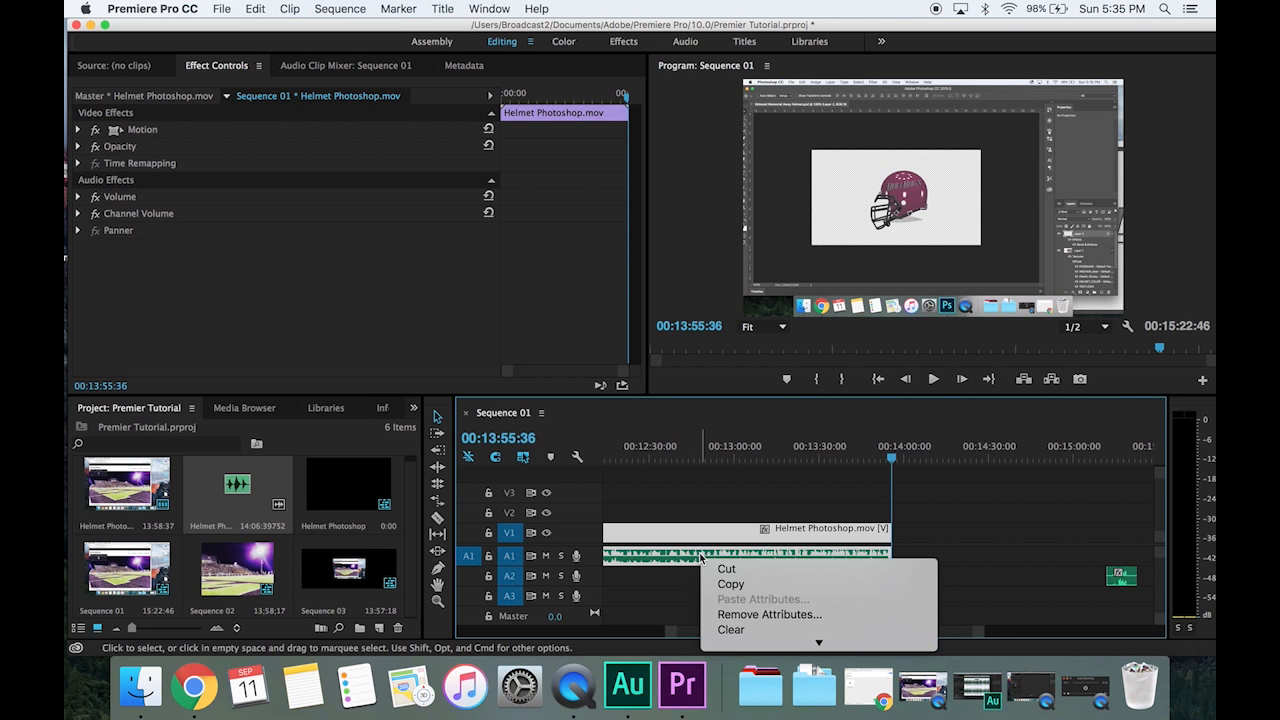
mouse_move(764, 641)
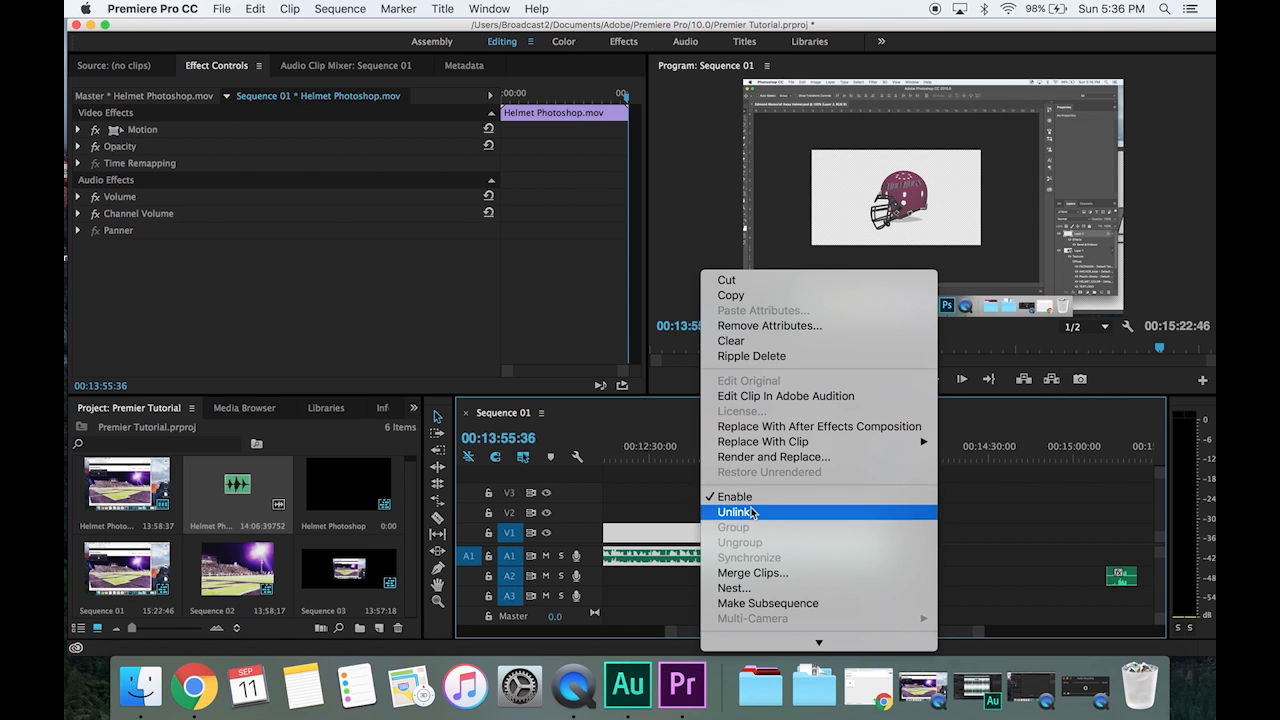
left_click(751, 513)
left_click(750, 514)
left_click(740, 551)
left_click(745, 530)
left_click(742, 552)
left_click(745, 530)
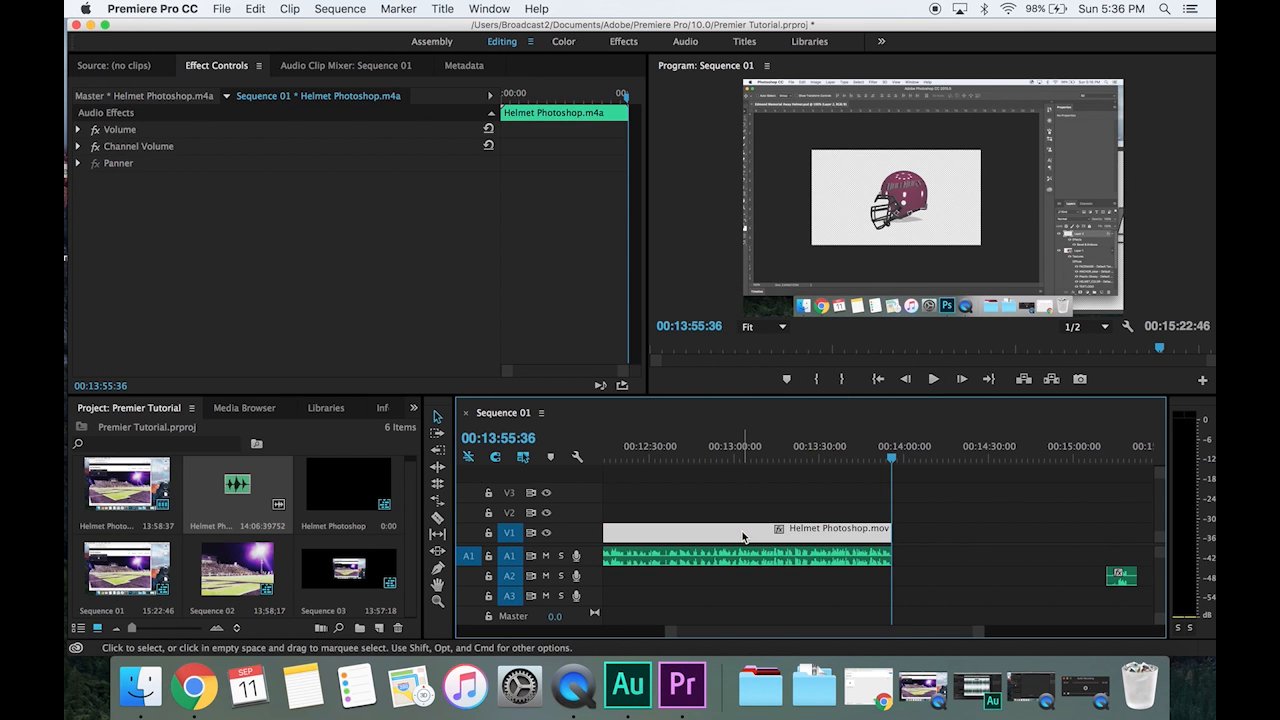
left_click(742, 552)
left_click(746, 530)
- Return the playhead to the start of the sequence and bring up the list of effects and transitions
left_click(893, 460)
left_click_drag(893, 460, 465, 483)
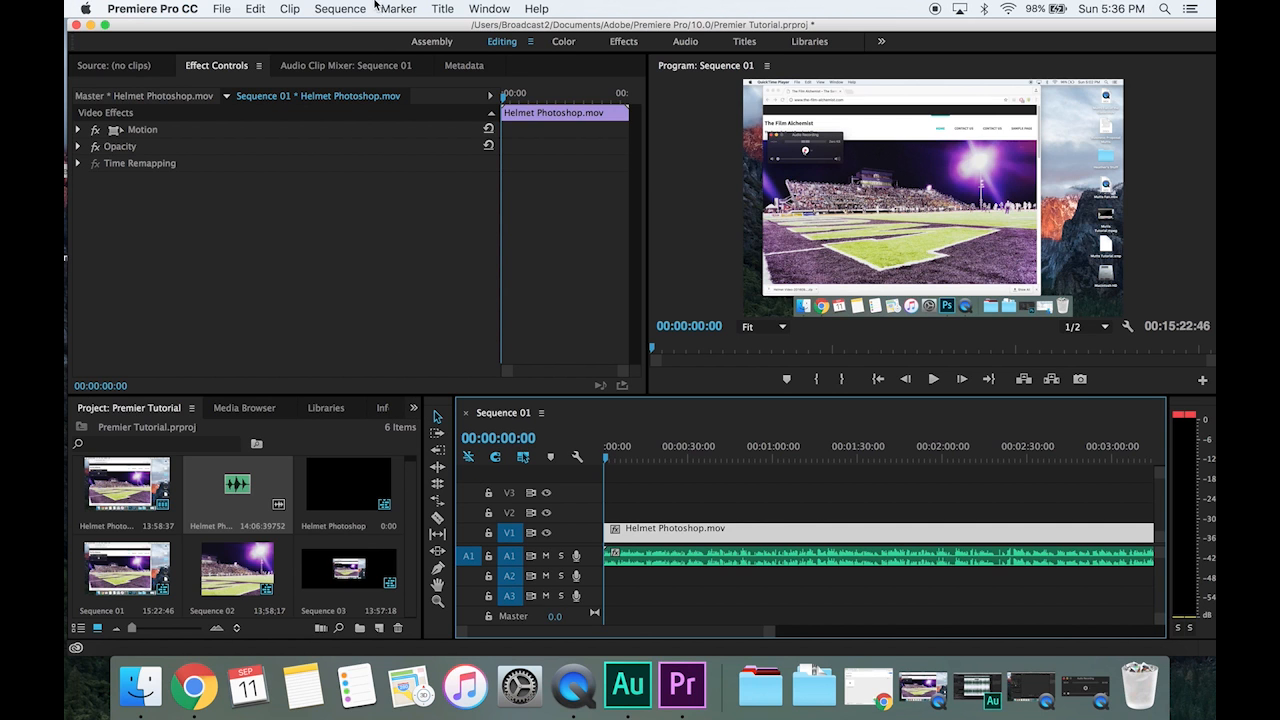
left_click(488, 8)
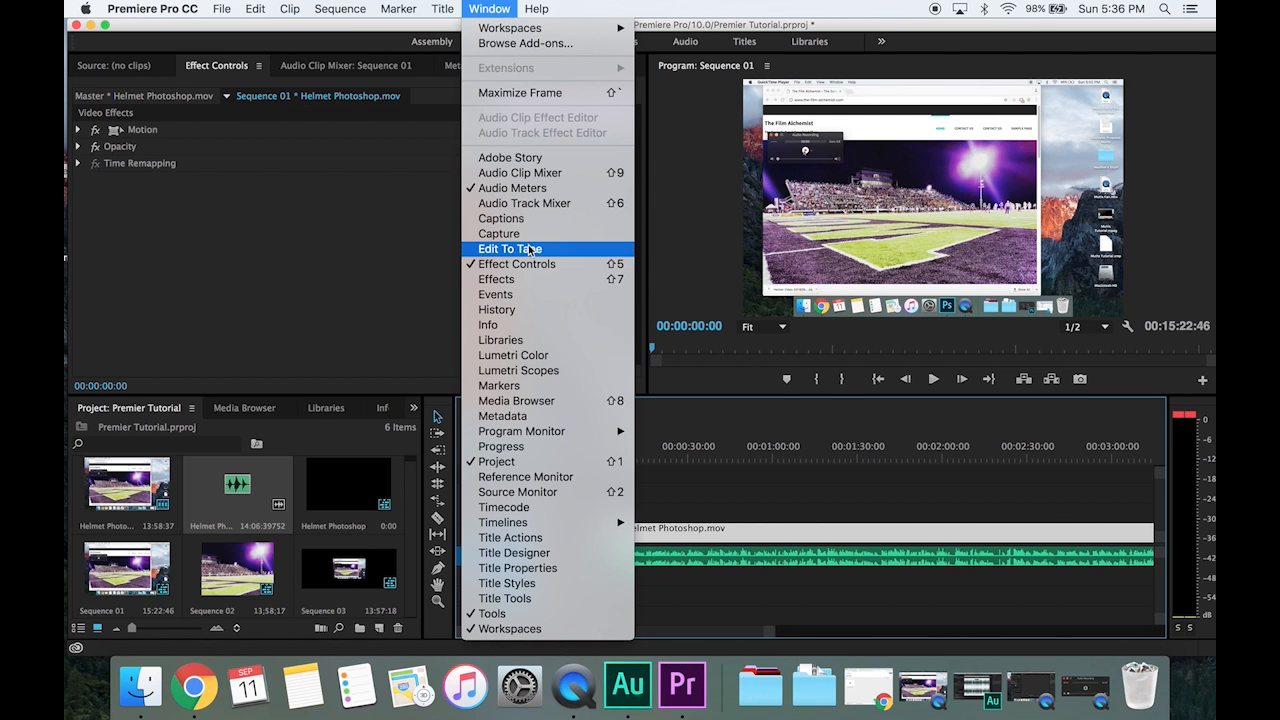
left_click(535, 280)
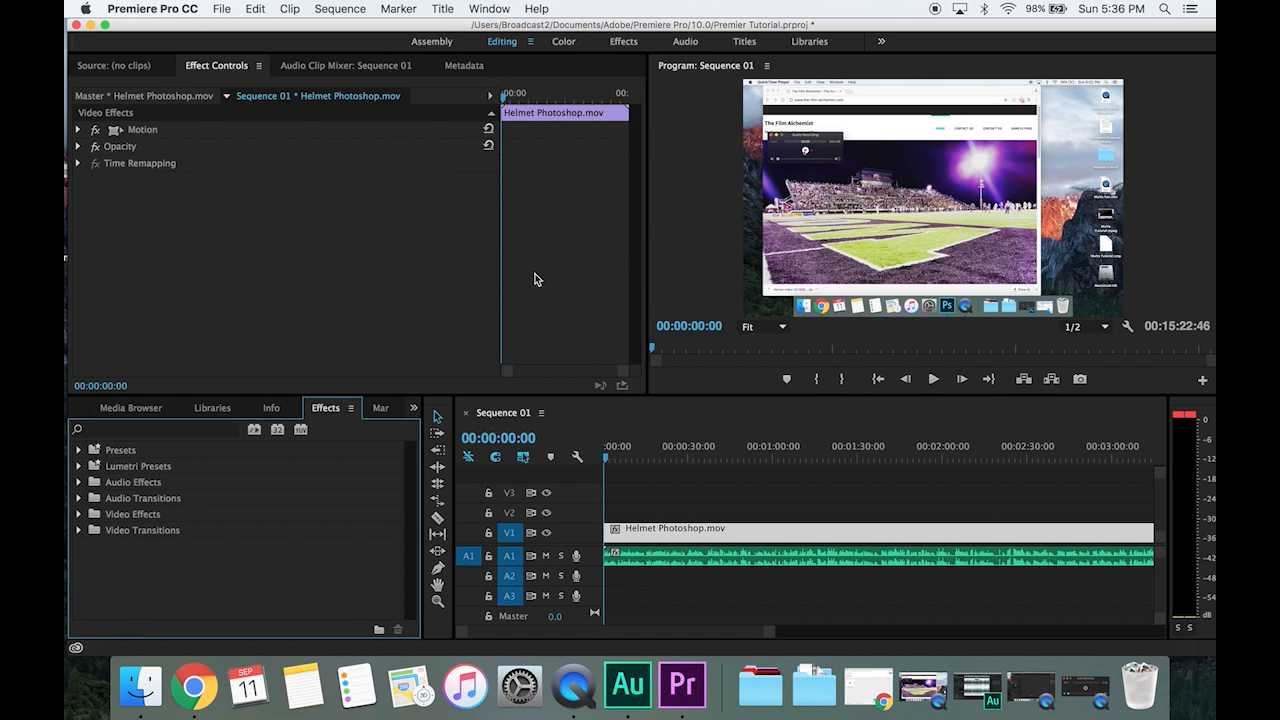
left_click(413, 409)
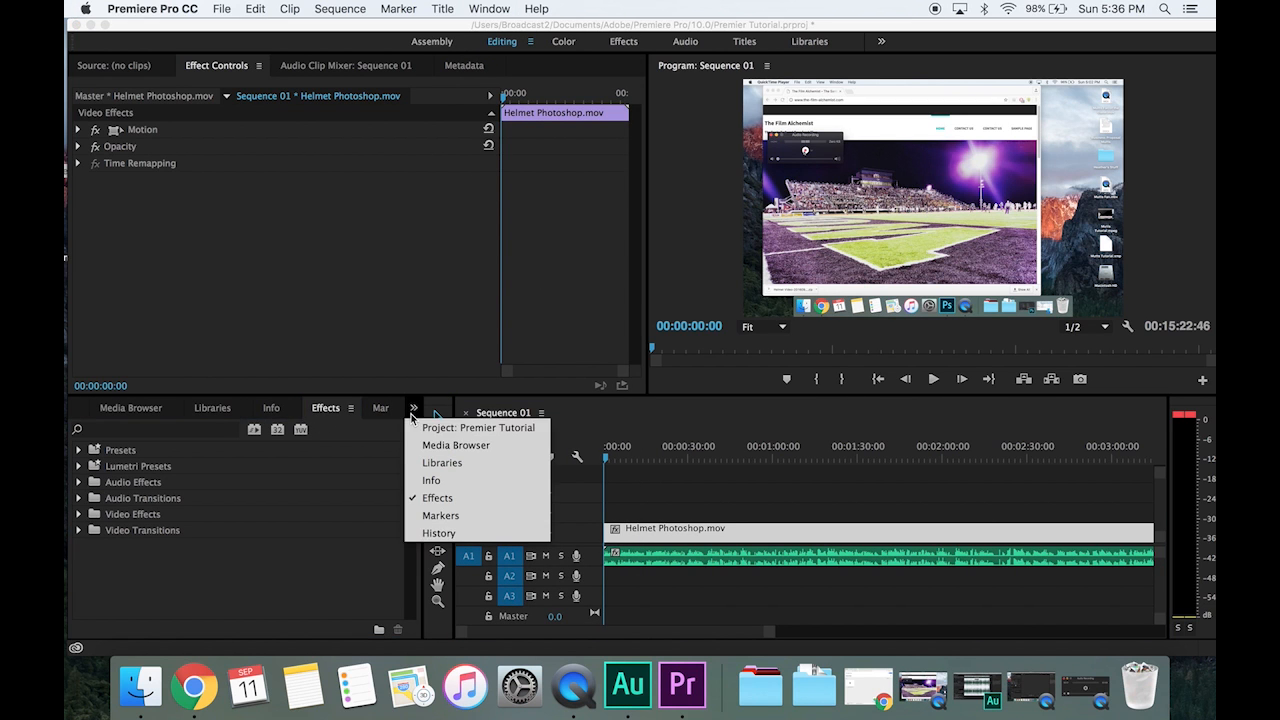
left_click(411, 412)
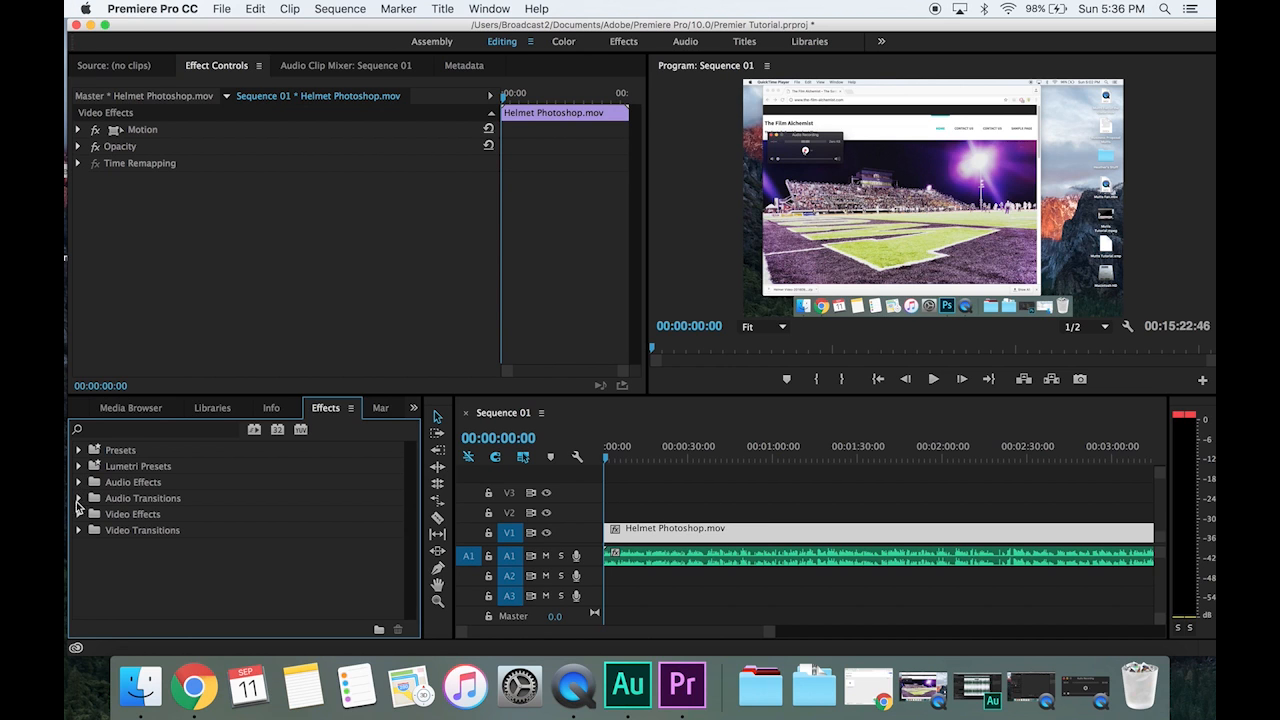
- Apply the Dip to Black dissolve transition to the start of the V1 video clip and play the opening to preview it
left_click(79, 531)
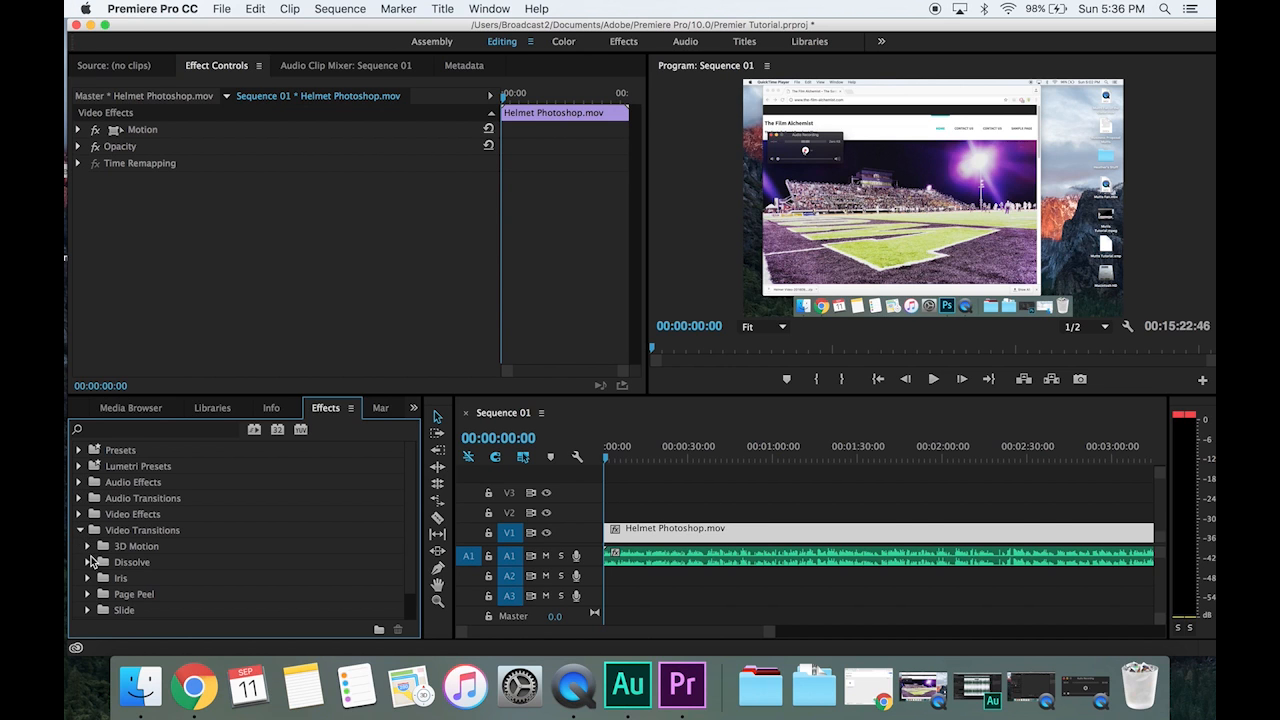
left_click(88, 563)
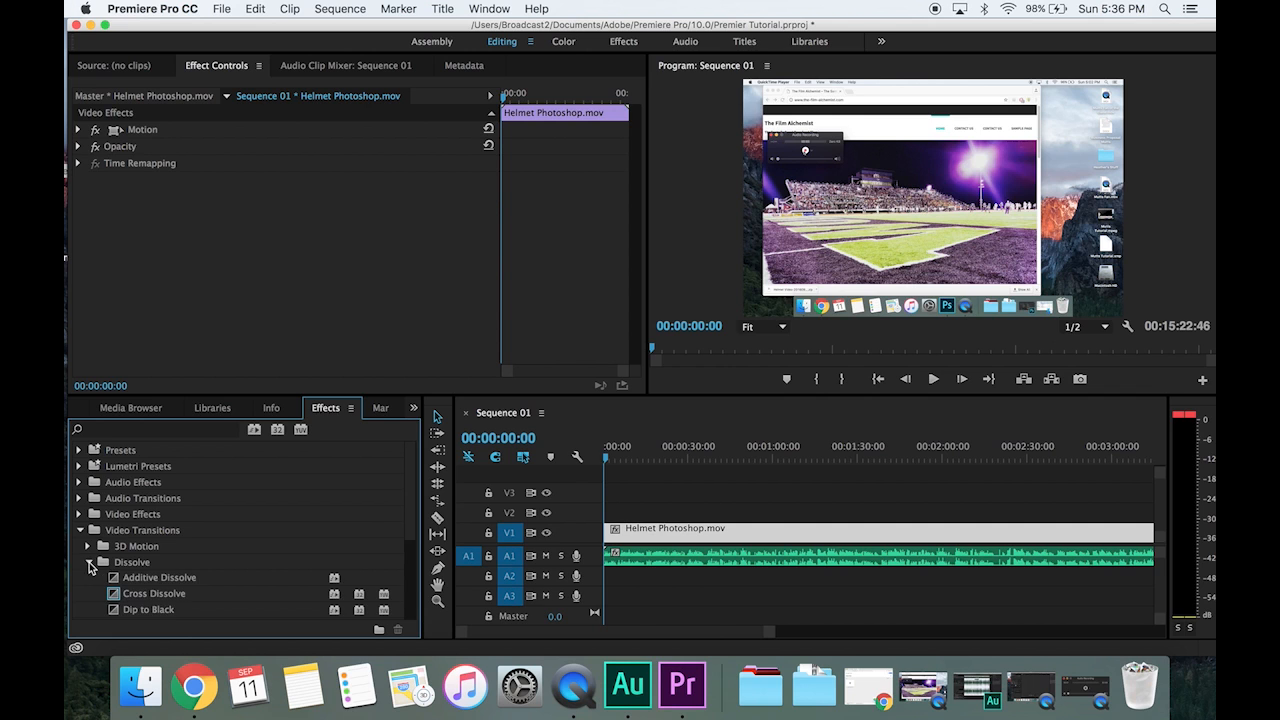
scroll(150, 555, "down", 3)
scroll(158, 556, "up", 1)
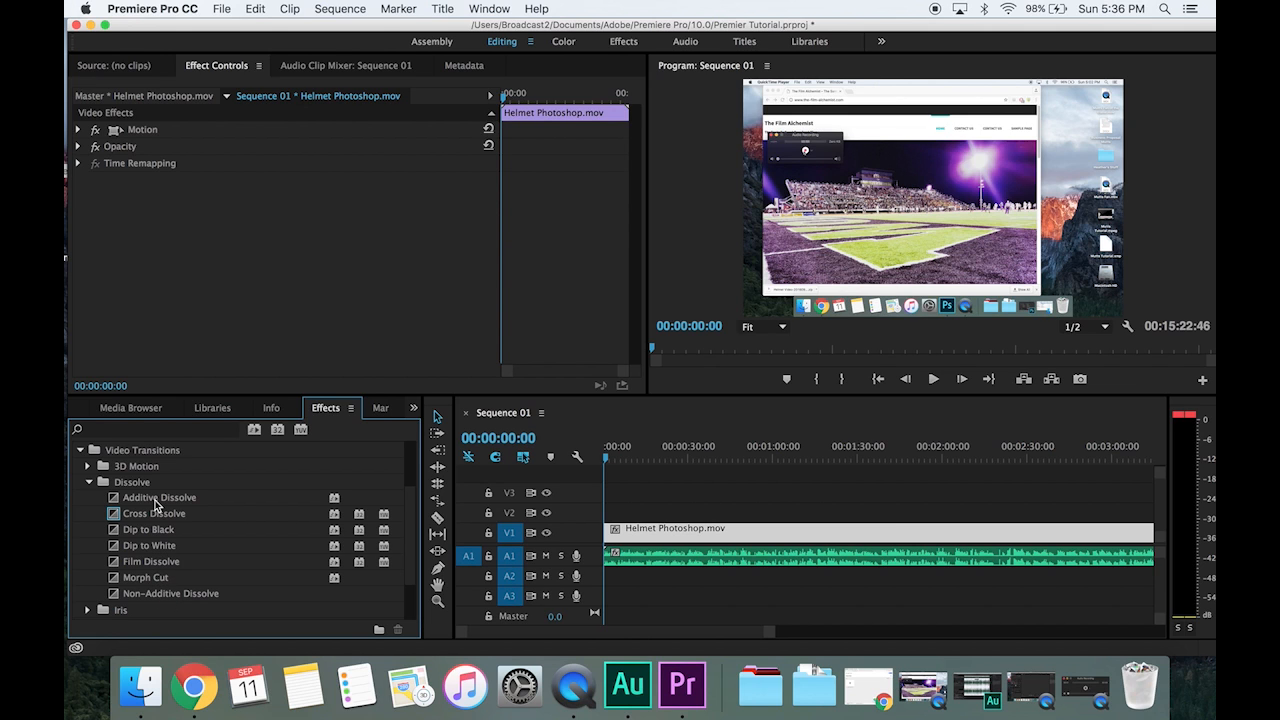
left_click_drag(149, 535, 610, 538)
key("space")
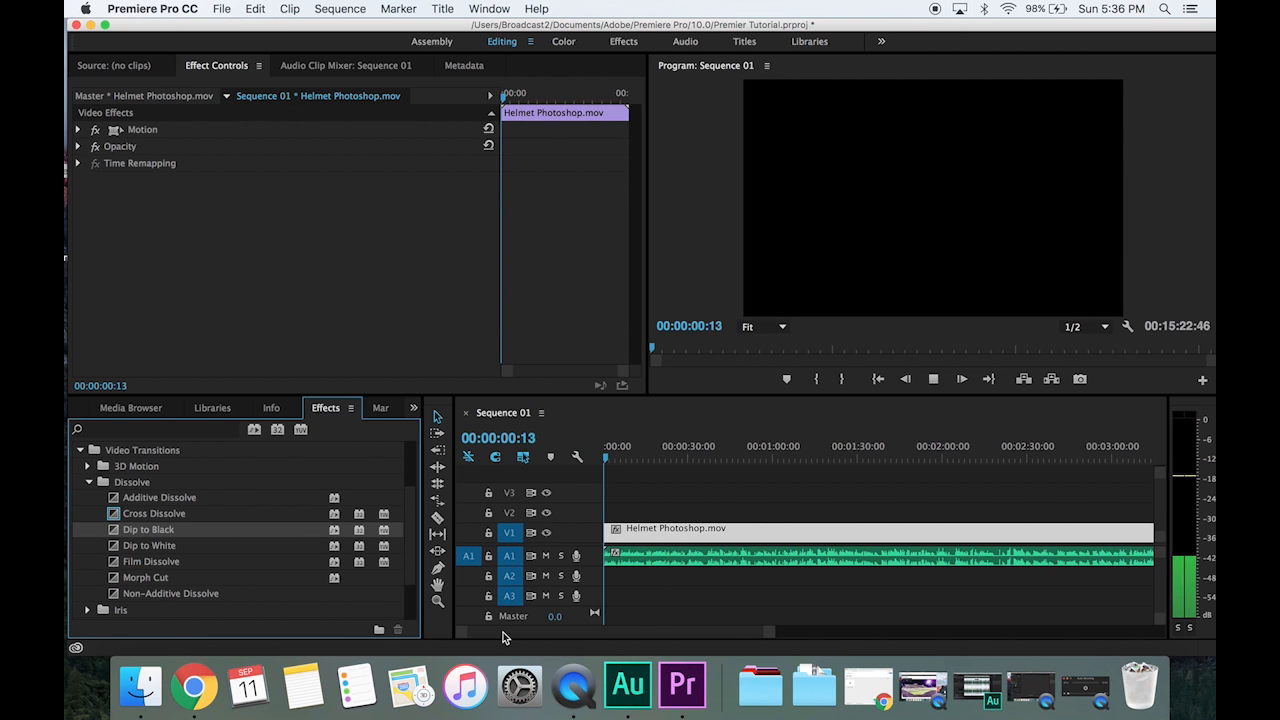
key("space")
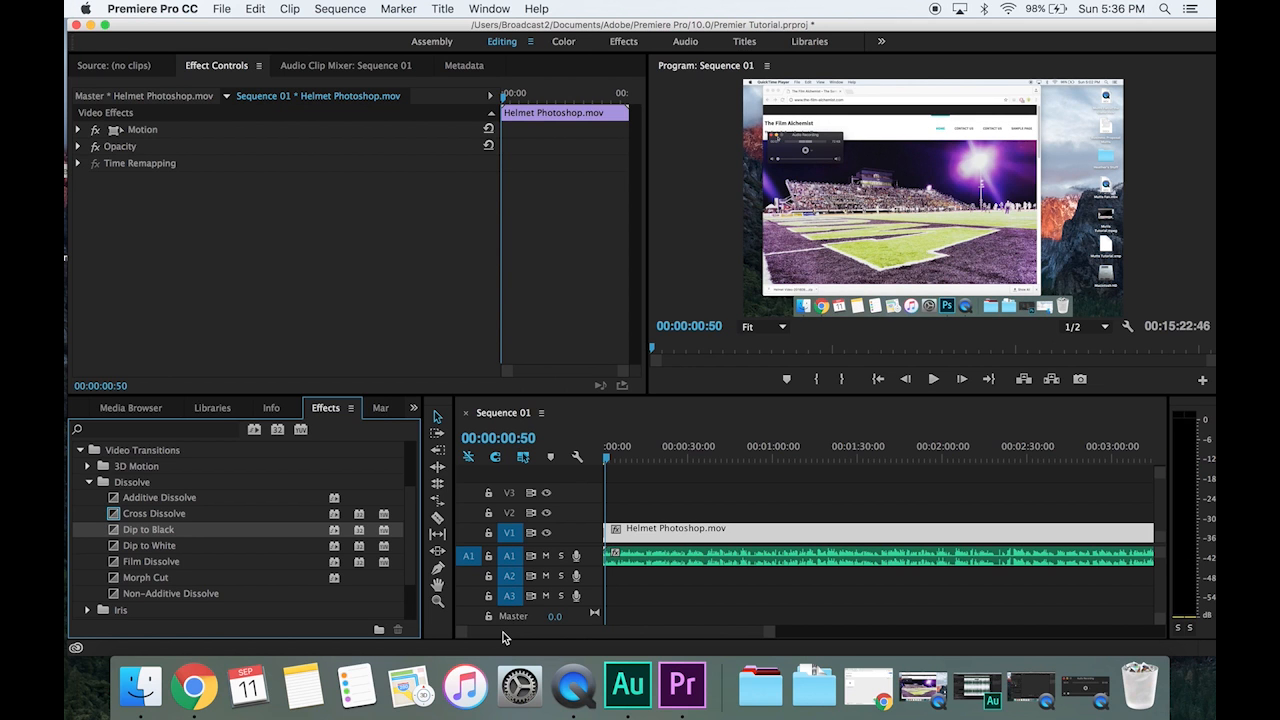
- Play the last seconds of the Helmet Photoshop clip on V1 and check how the picture cuts out at its end
left_click_drag(723, 632, 897, 642)
left_click(117, 537)
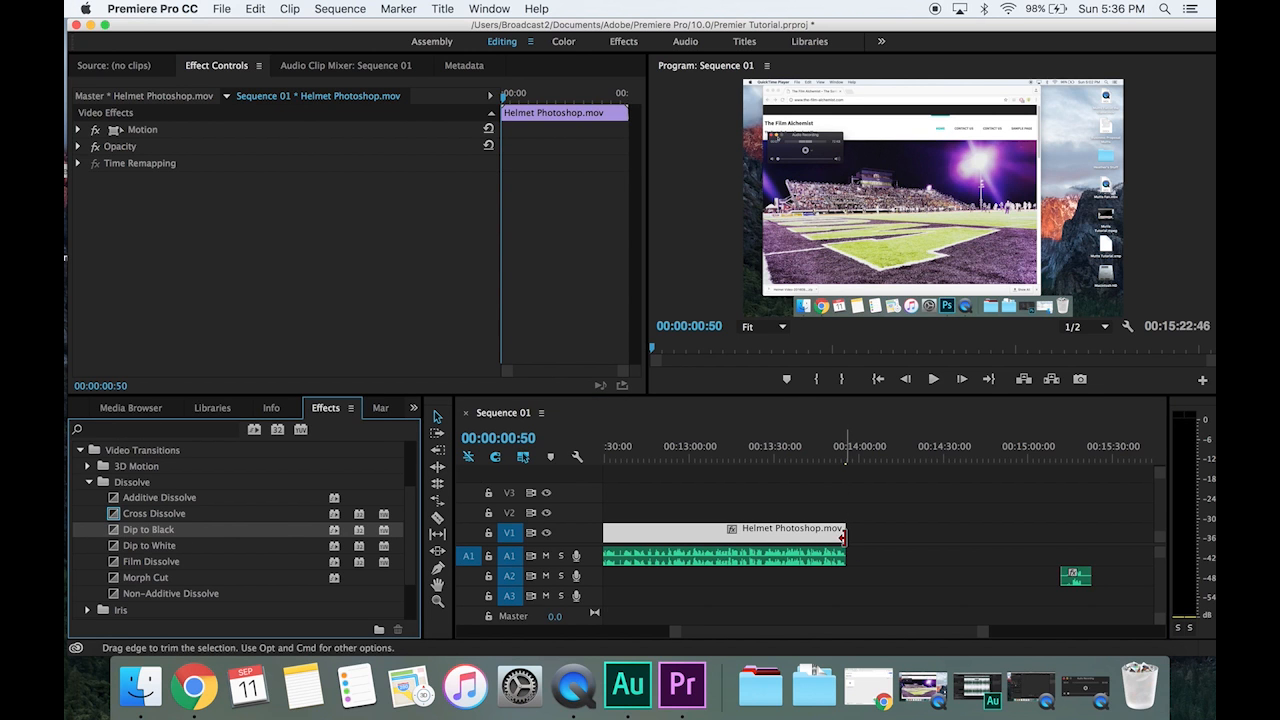
left_click(825, 456)
key("space")
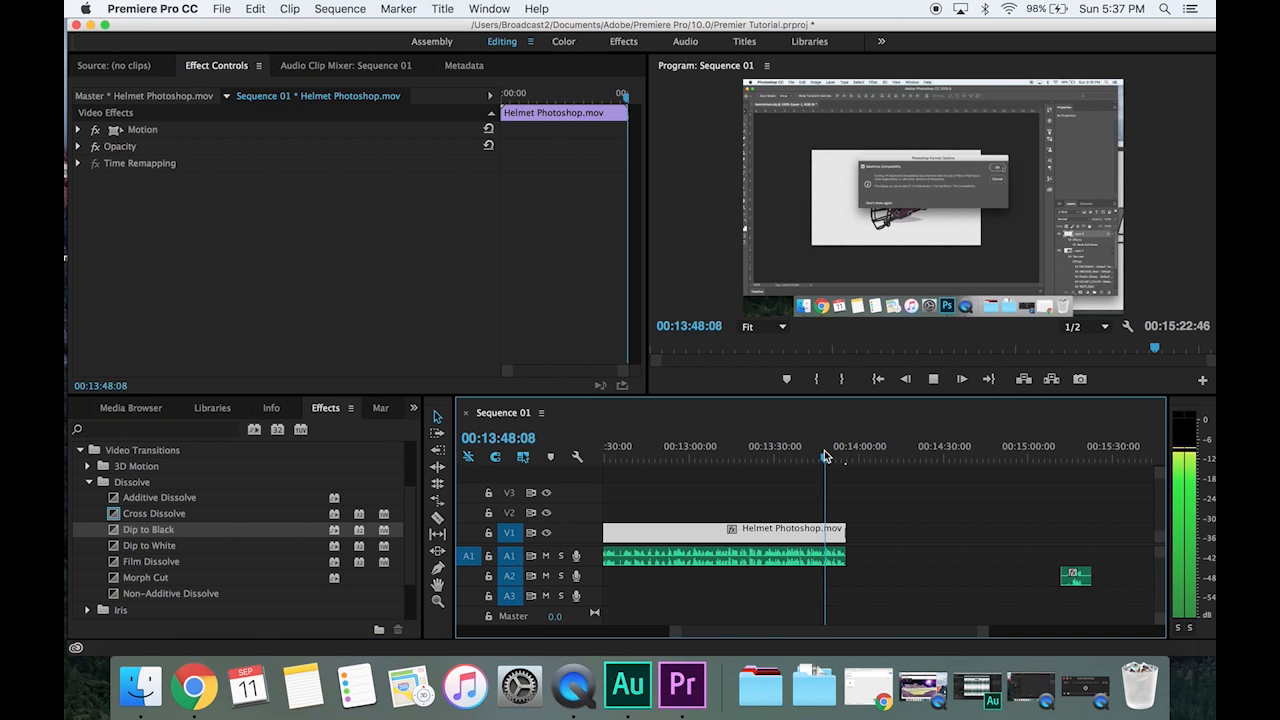
left_click(840, 456)
key("space")
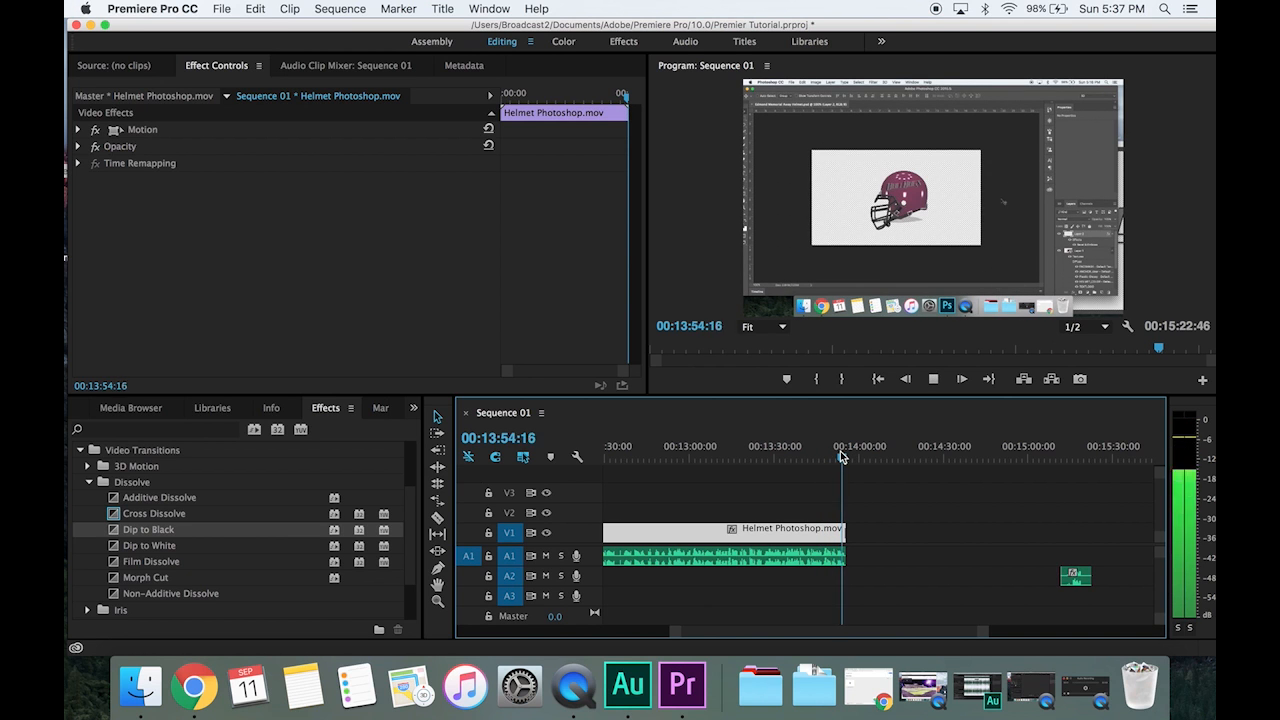
key("space")
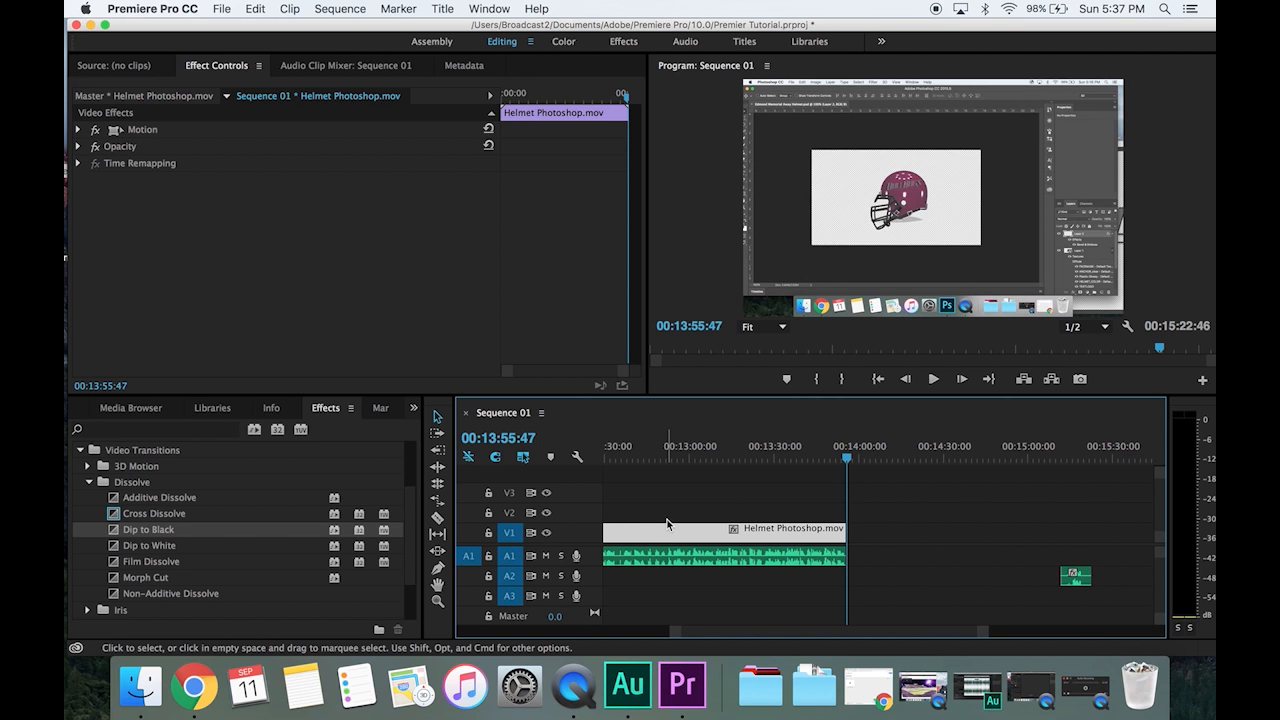
left_click_drag(849, 461, 842, 461)
key("space")
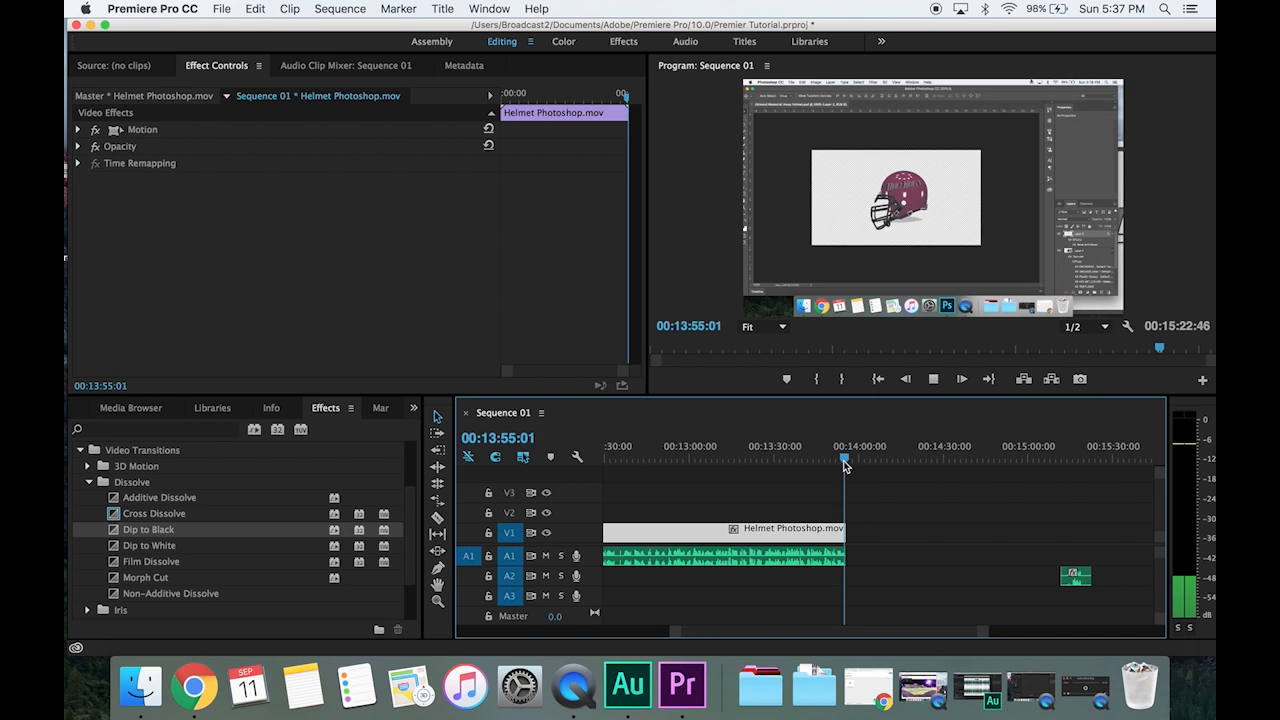
key("space")
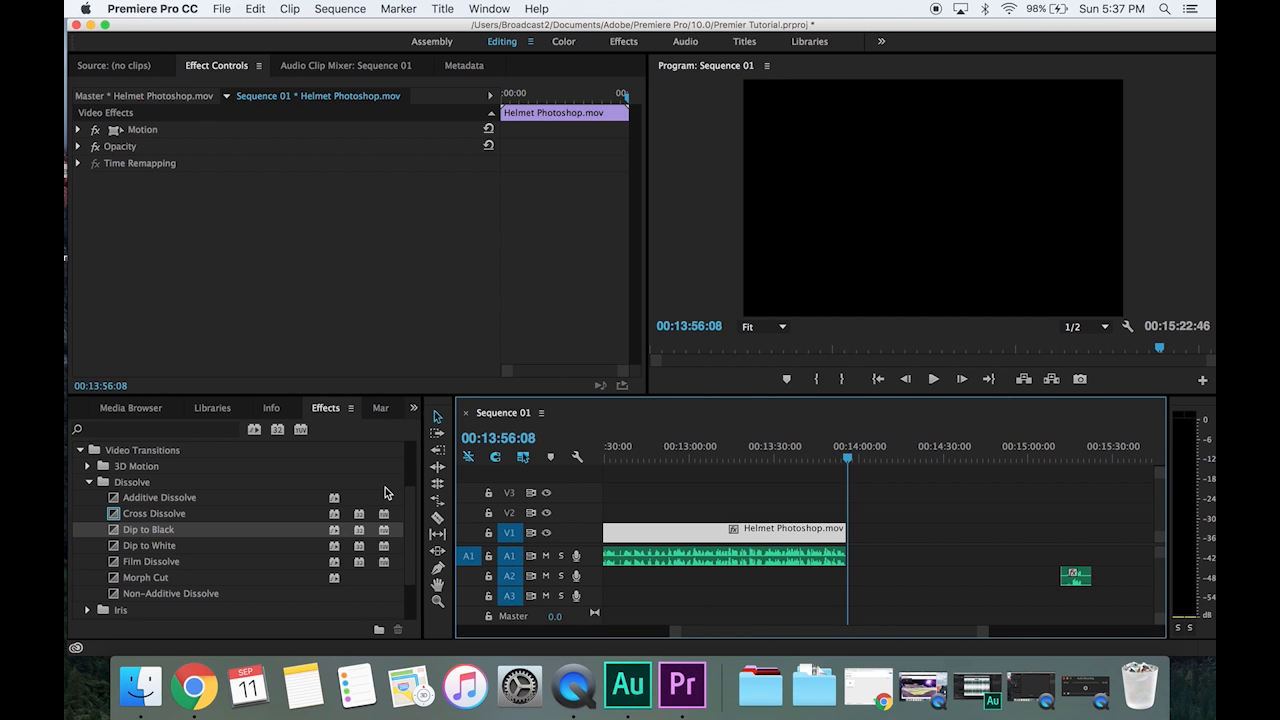
- Apply the Dip to Black transition to the end of the V1 clip and lengthen it to a duration of 00:00:01:05
left_click_drag(185, 533, 849, 547)
left_click_drag(677, 640, 800, 628)
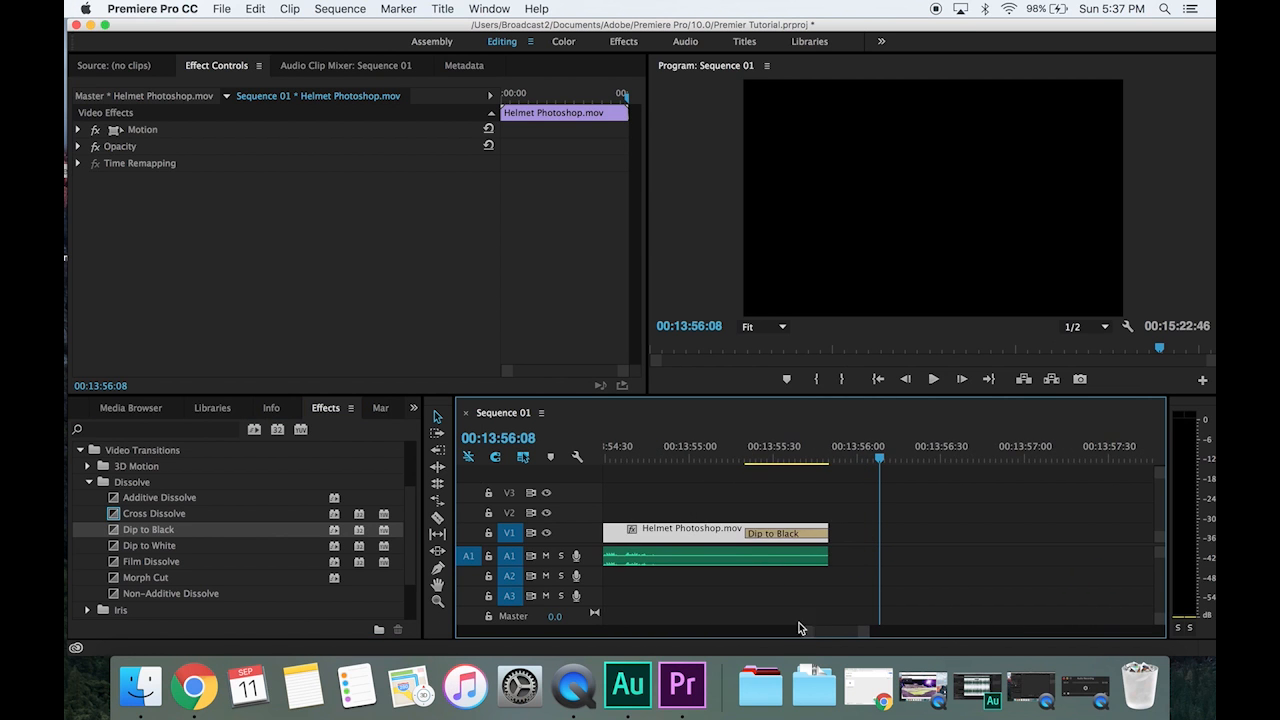
left_click(752, 532)
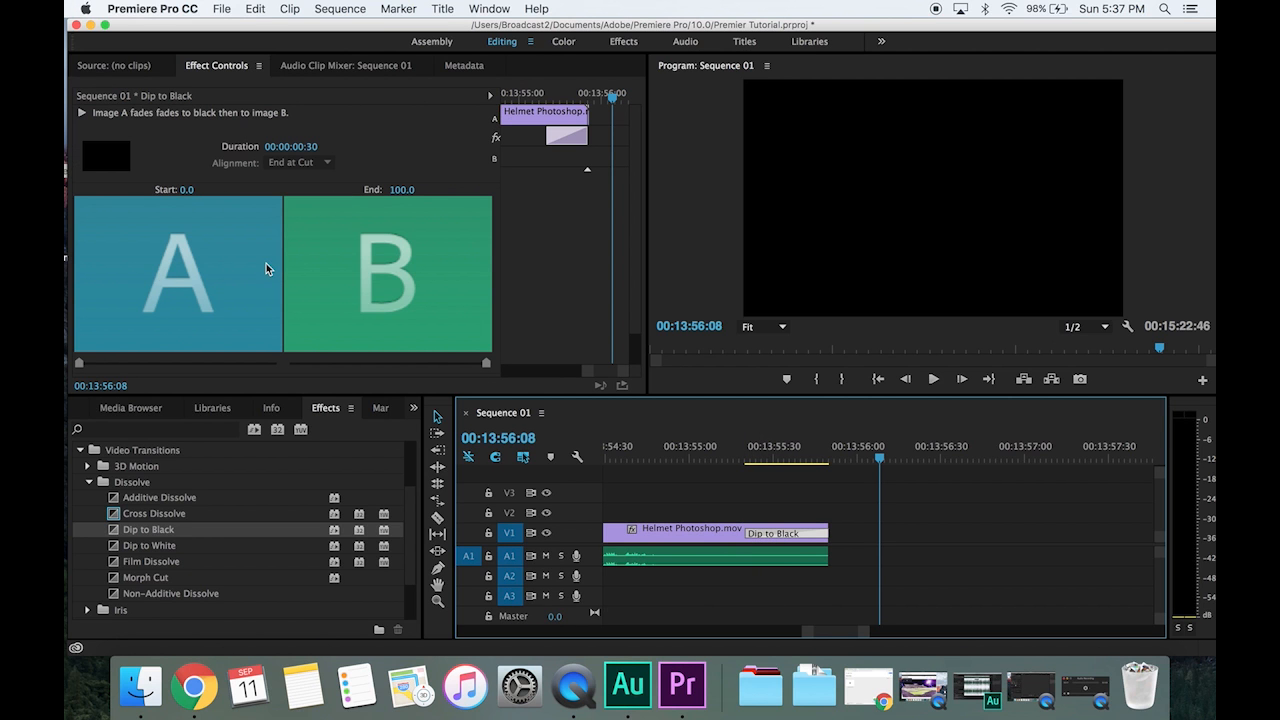
left_click(233, 262)
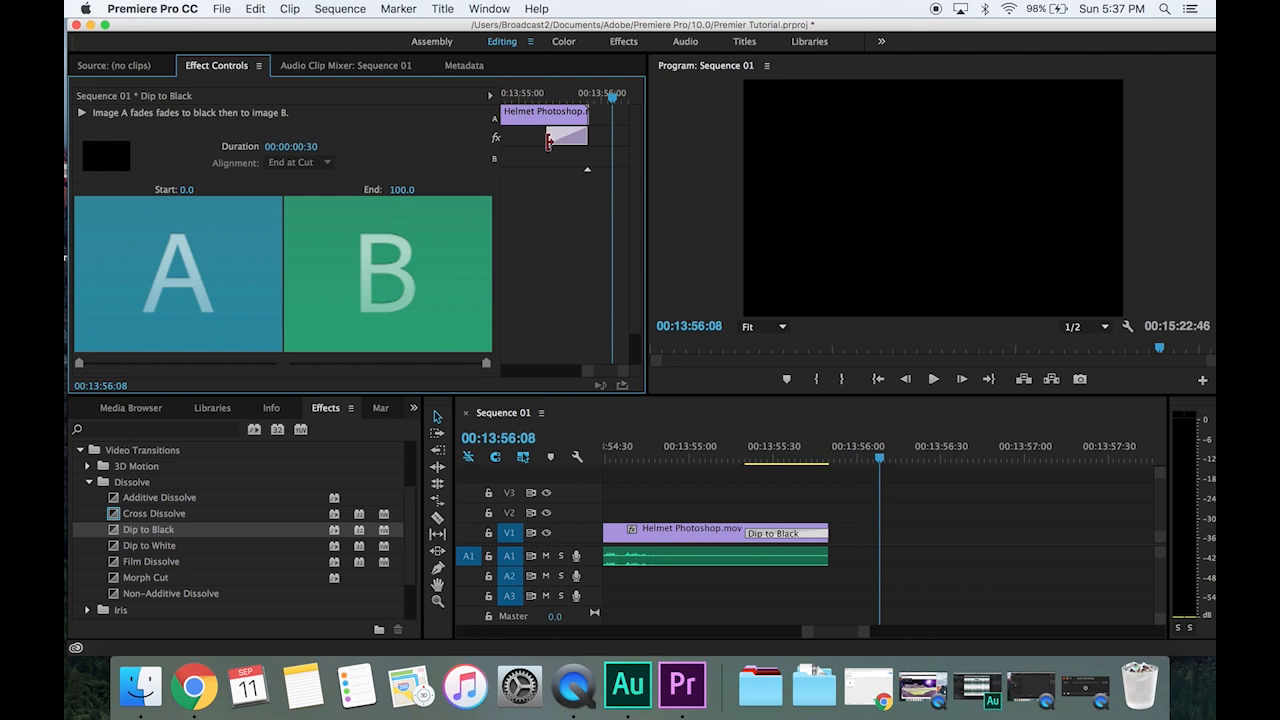
left_click(748, 533)
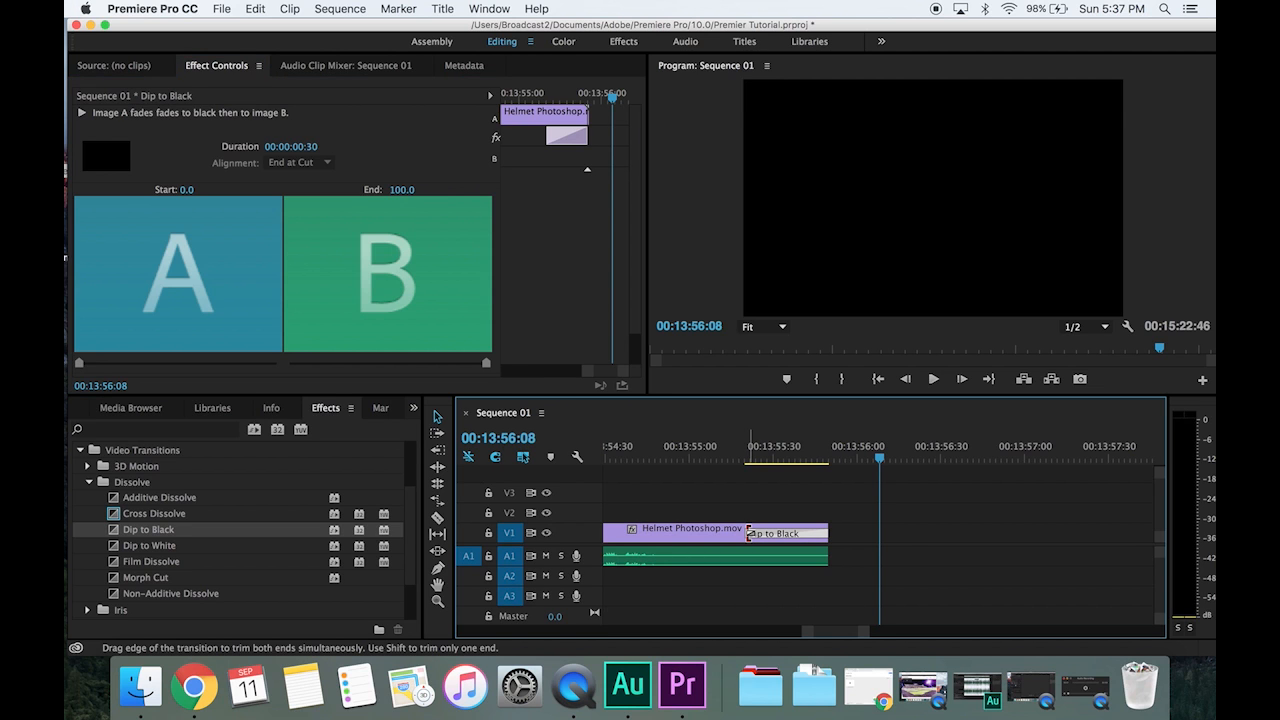
left_click_drag(748, 533, 655, 540)
key("space")
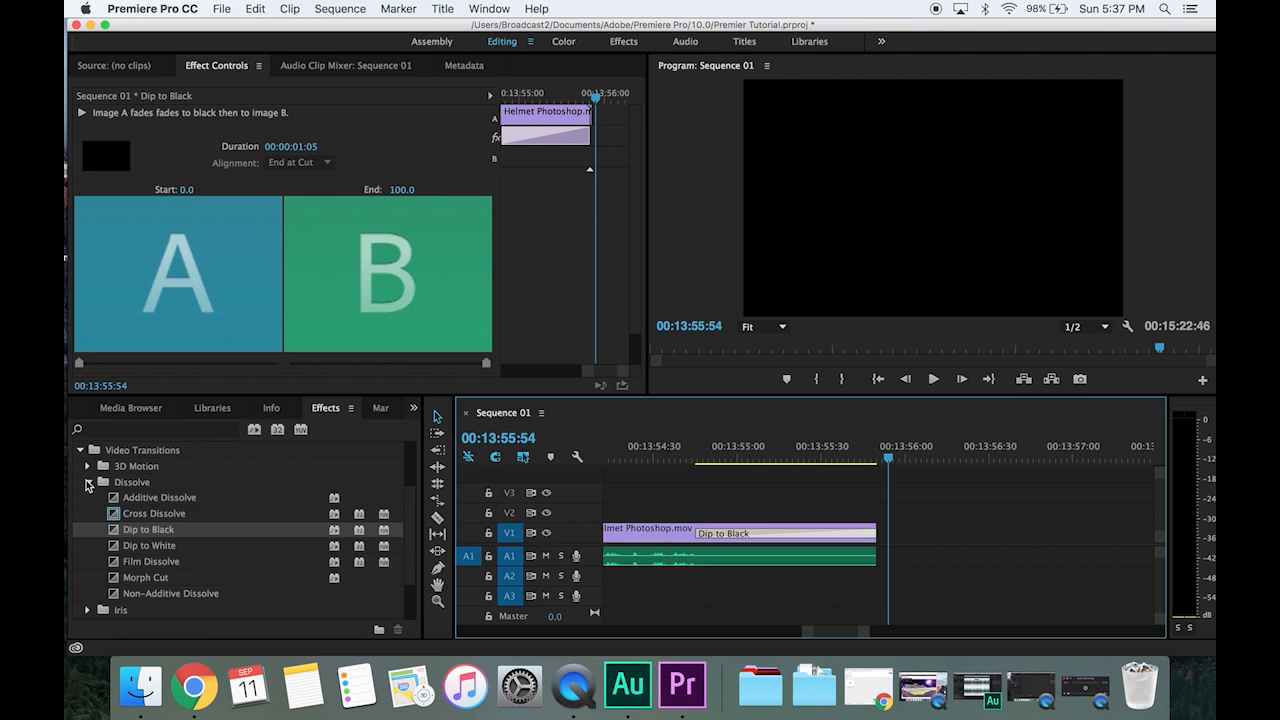
- Apply the Exponential Fade audio crossfade to the end of the A1 clip and play the ending to preview it
left_click(88, 482)
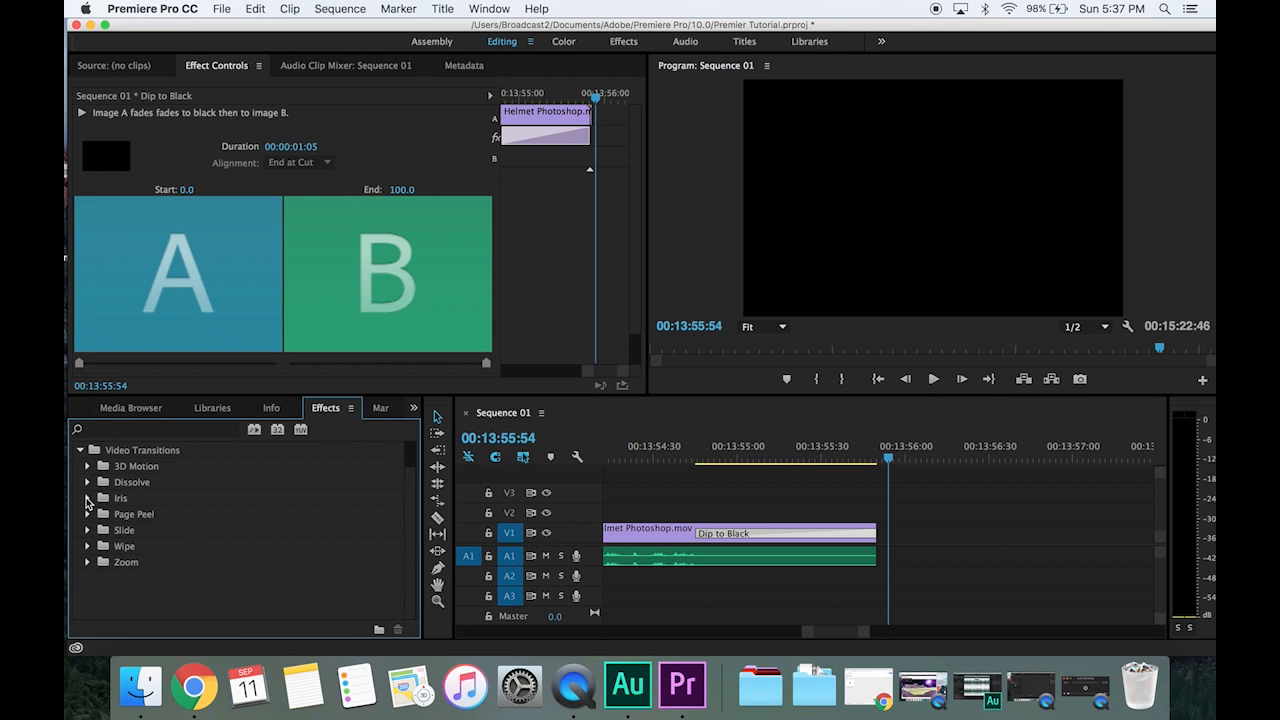
left_click(80, 451)
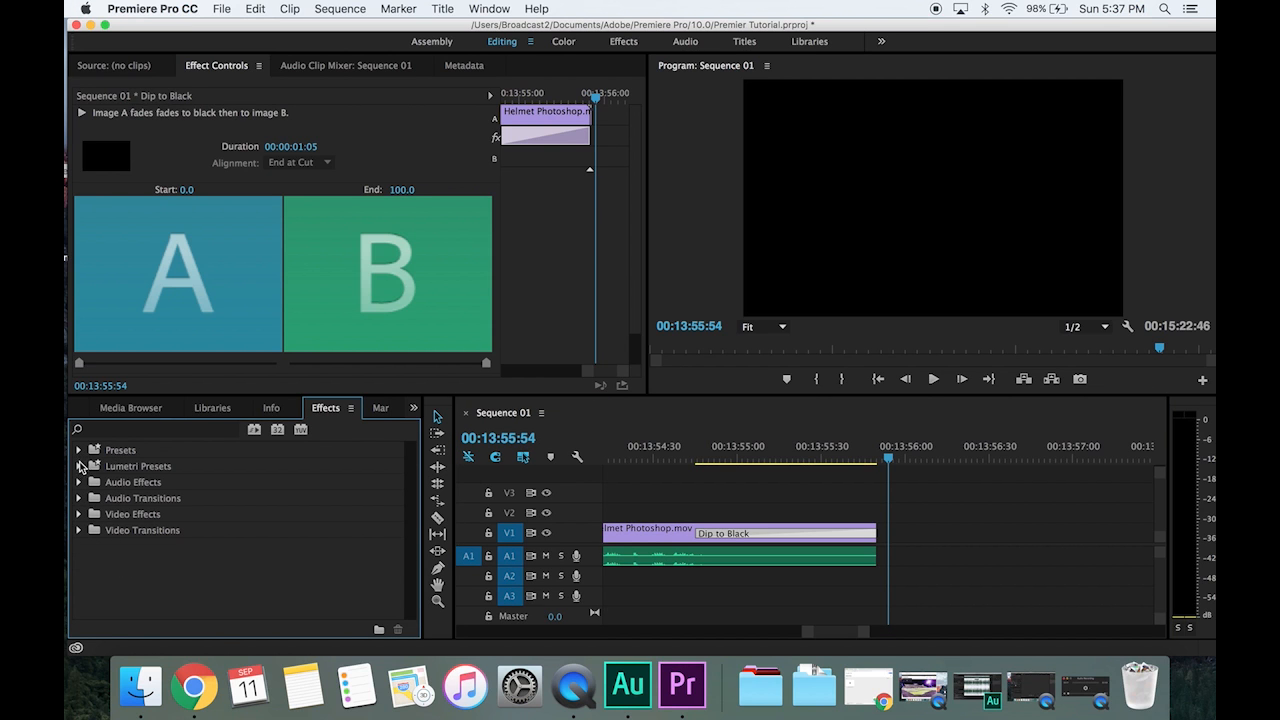
left_click(80, 498)
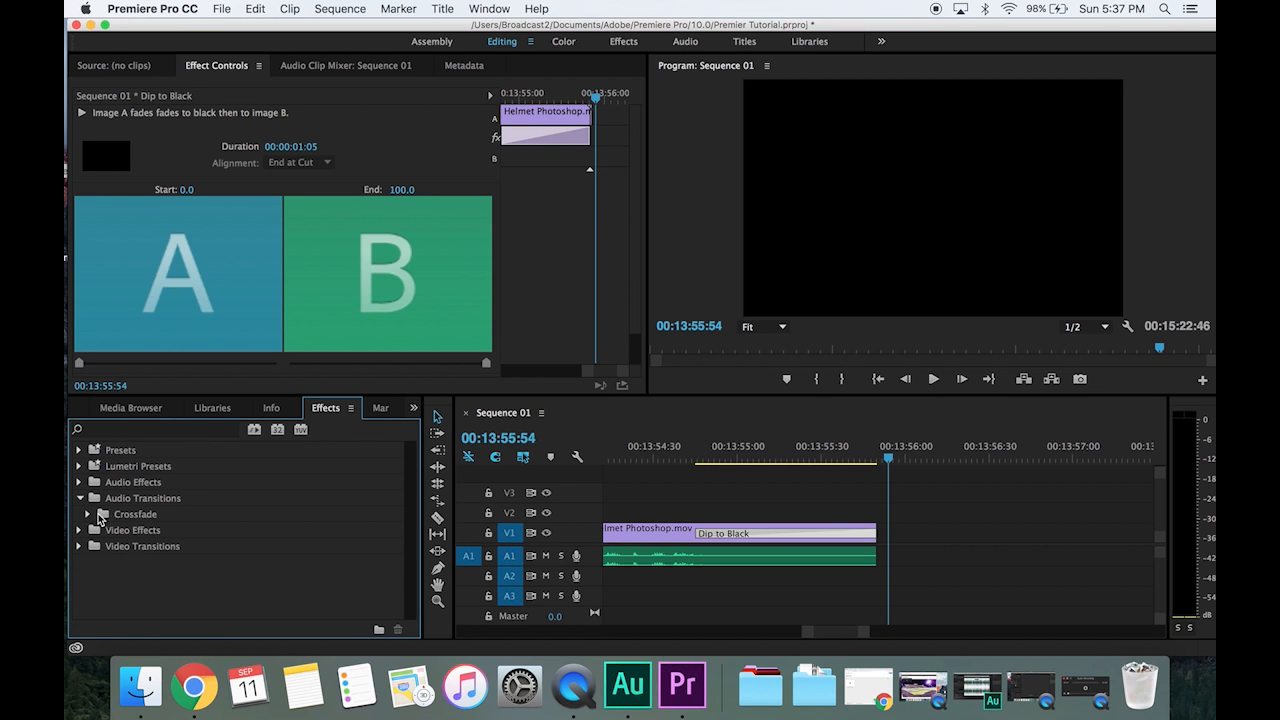
left_click(88, 514)
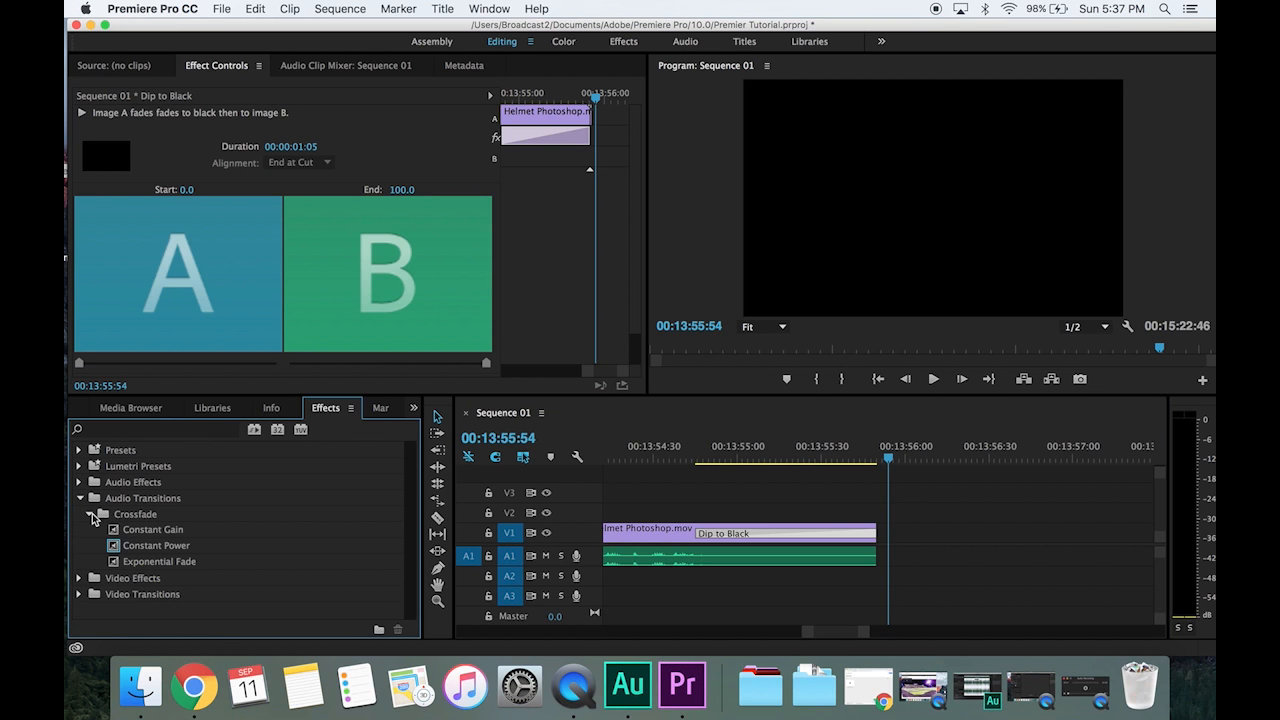
left_click_drag(150, 561, 876, 558)
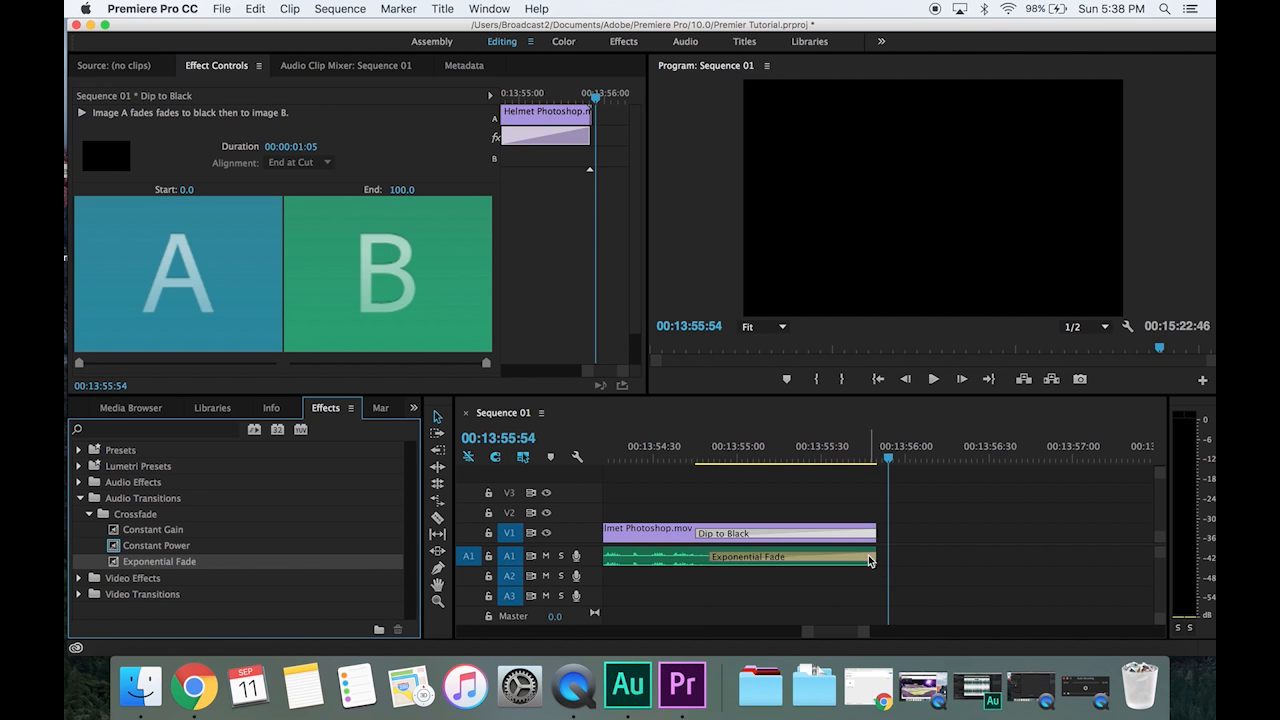
left_click_drag(890, 460, 690, 497)
key("space")
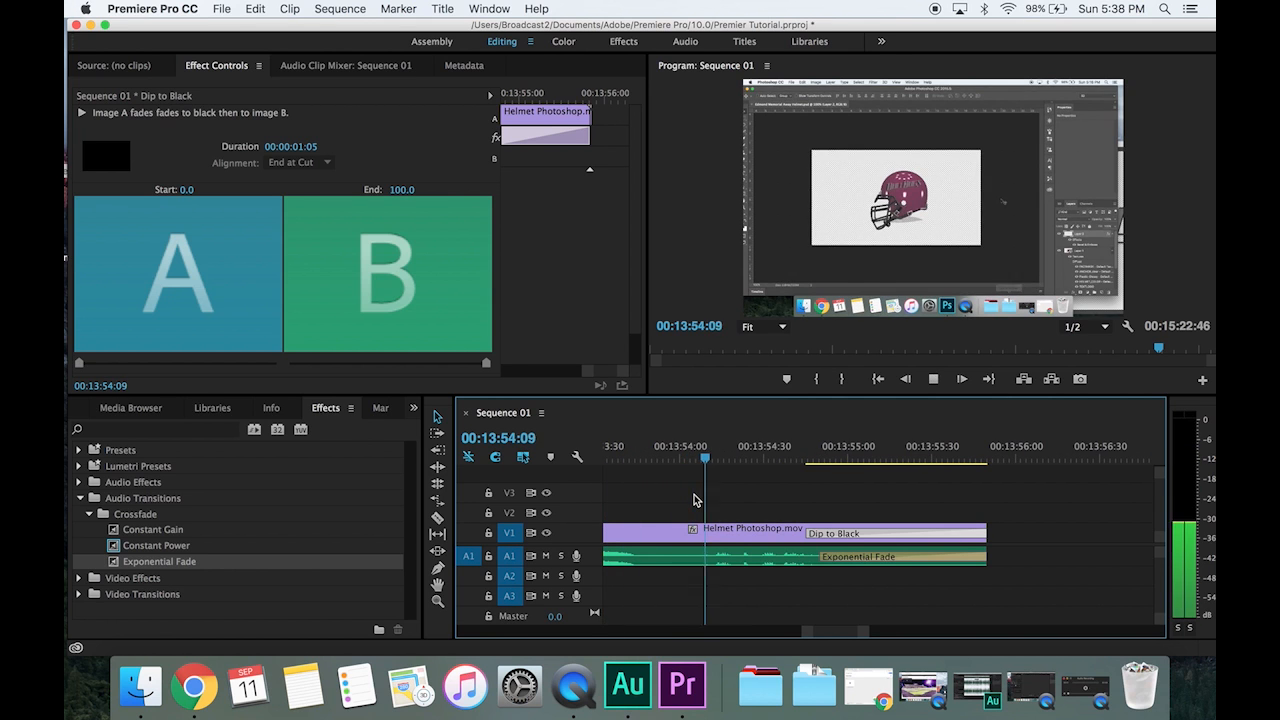
key("space")
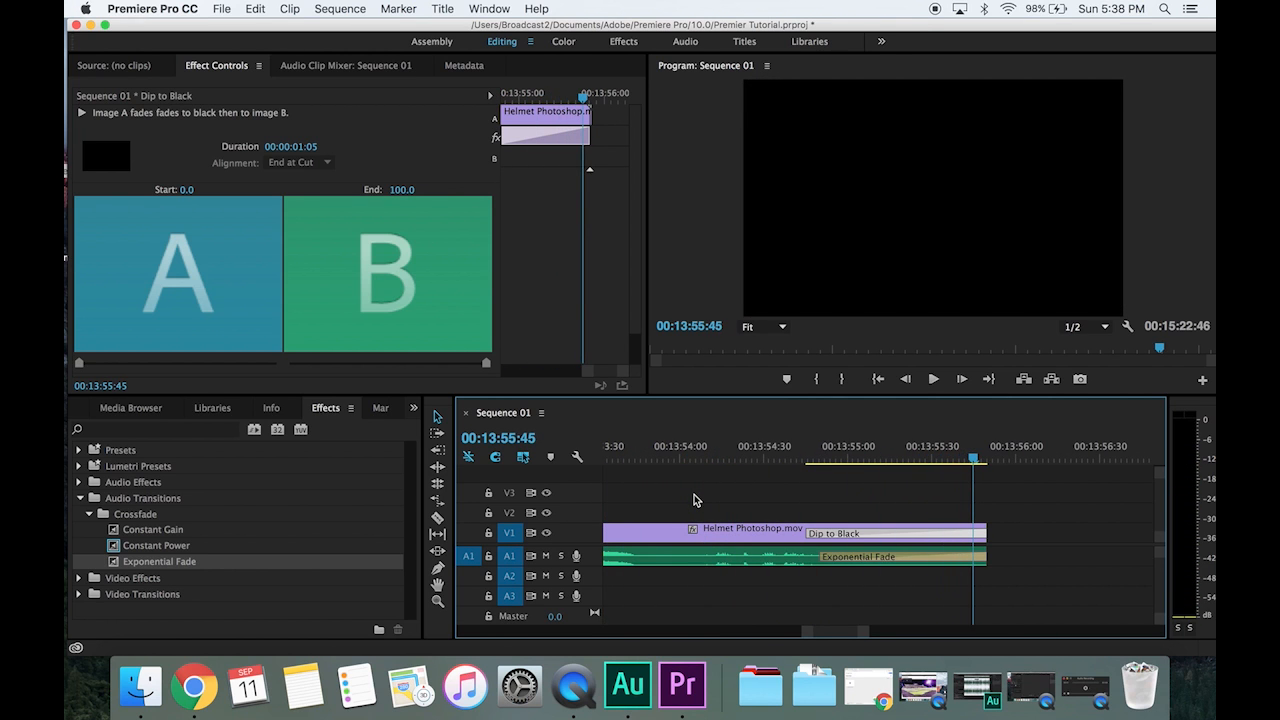
- Apply the Exponential Fade audio crossfade to the start of the A1 clip and play the opening to preview it
left_click_drag(848, 630, 462, 581)
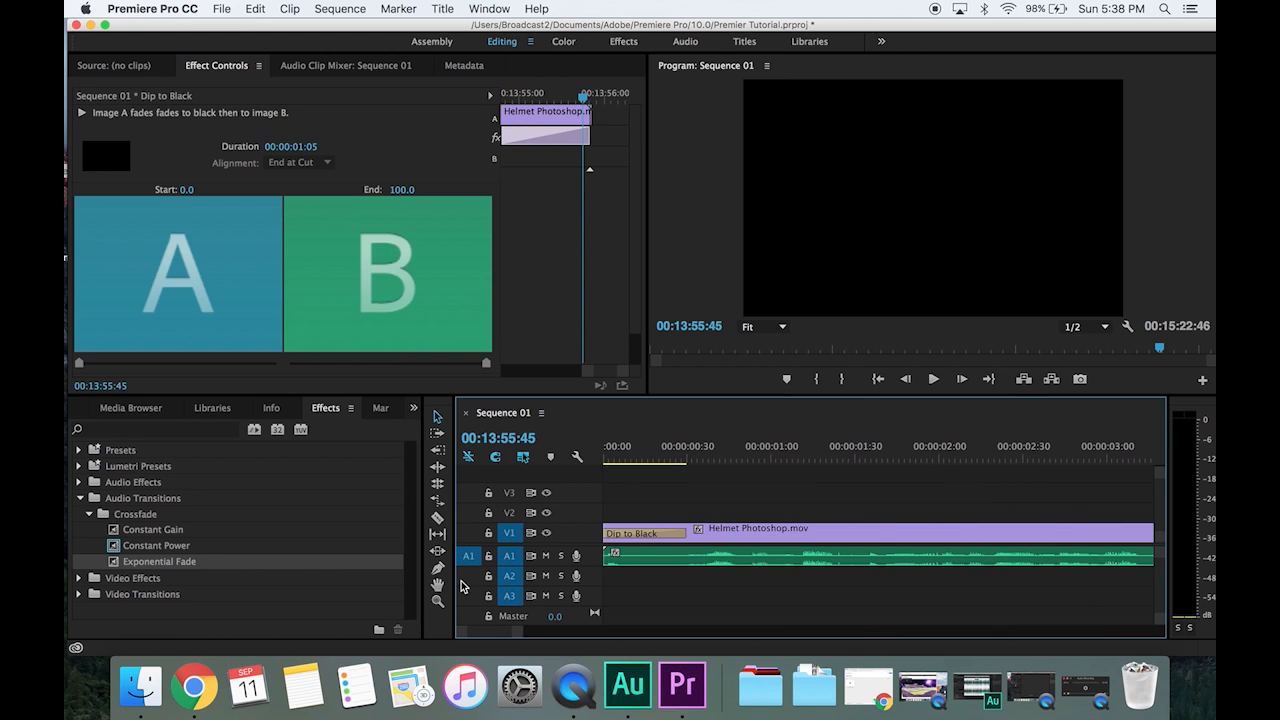
left_click_drag(128, 562, 614, 563)
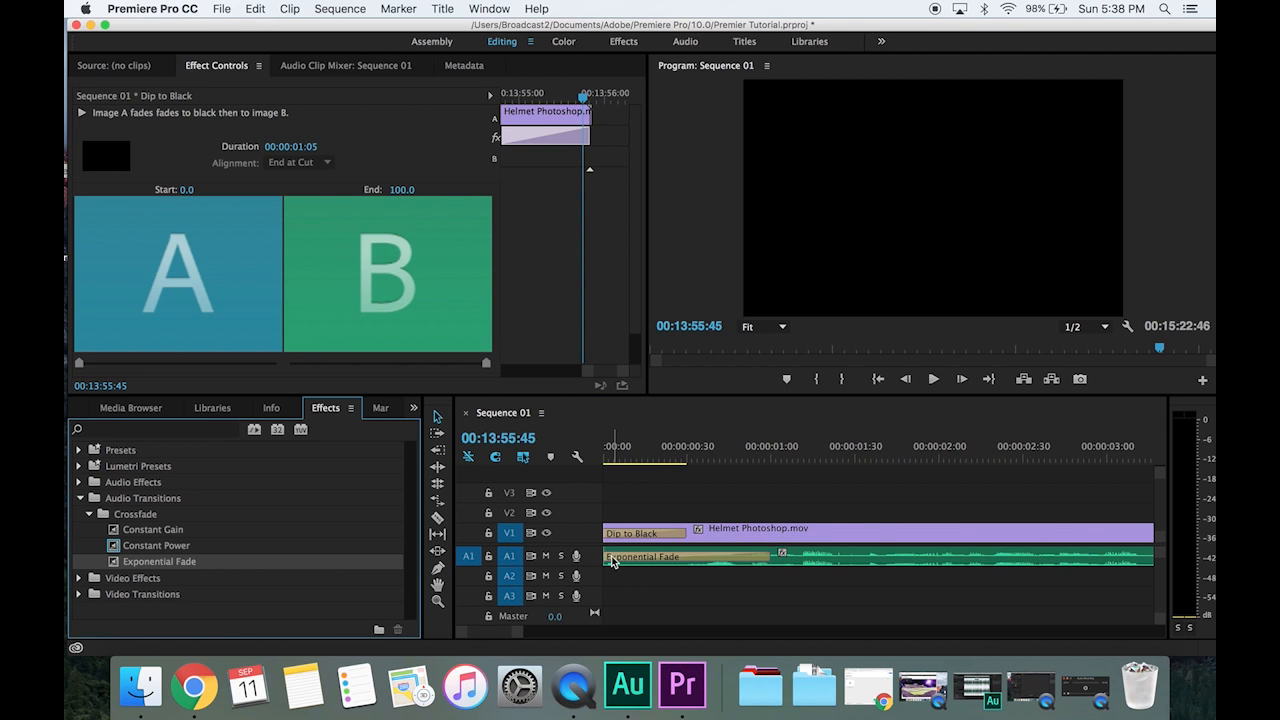
left_click(608, 450)
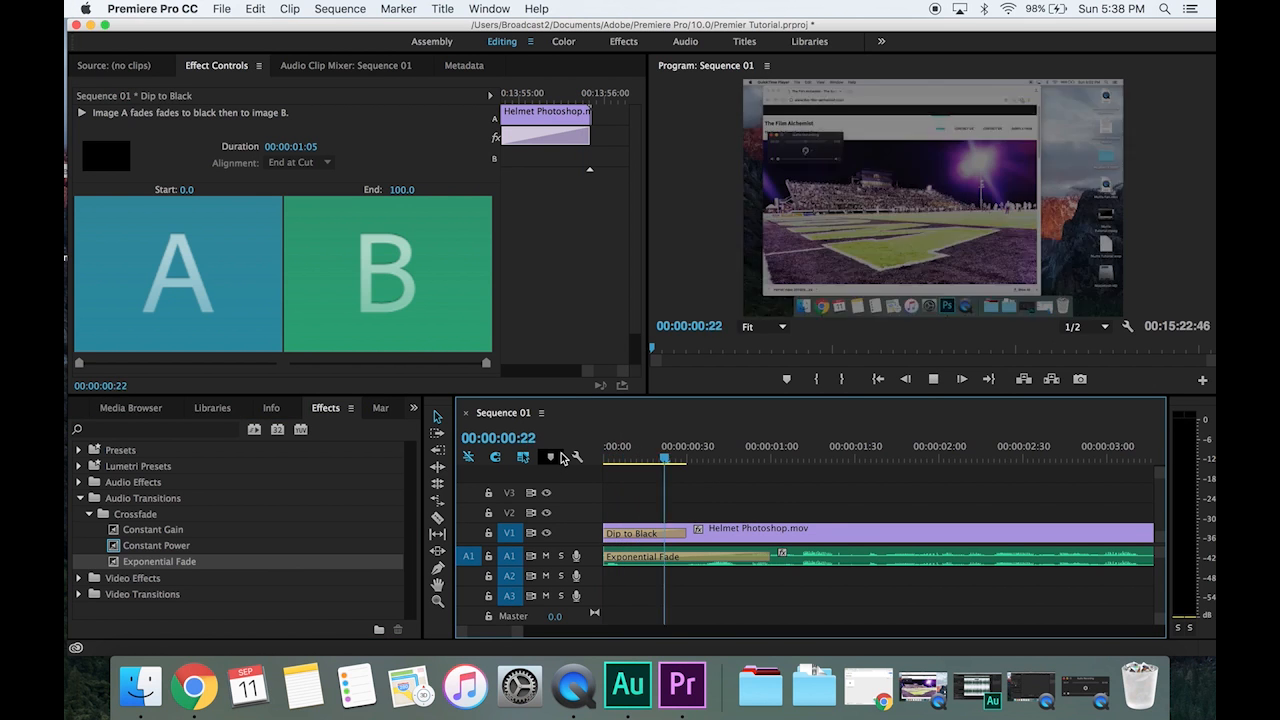
key("space")
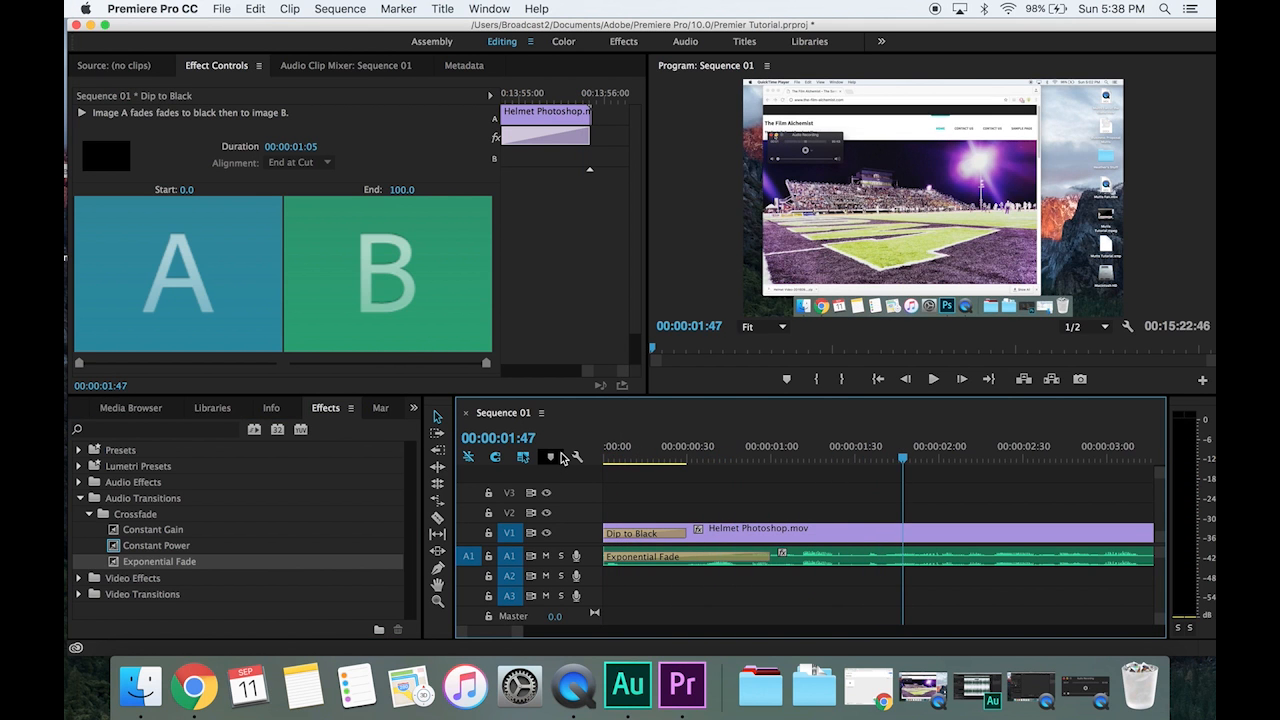
key("space")
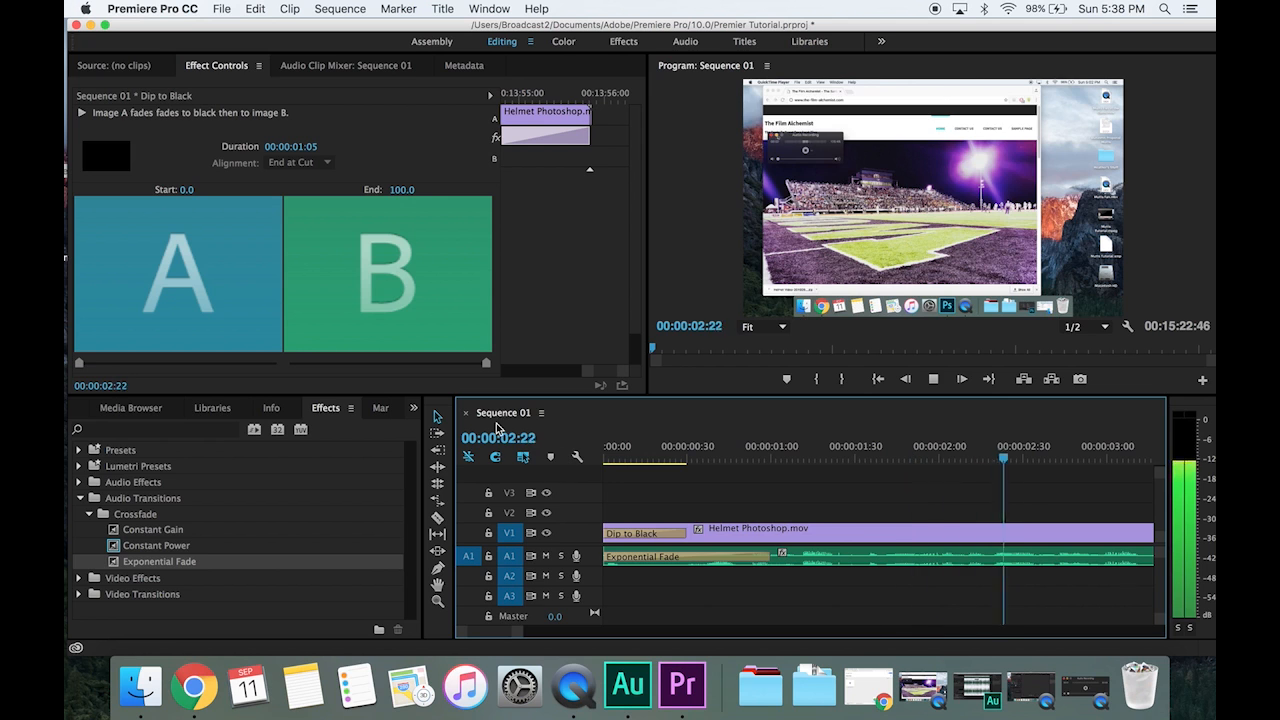
key("space")
left_click(81, 498)
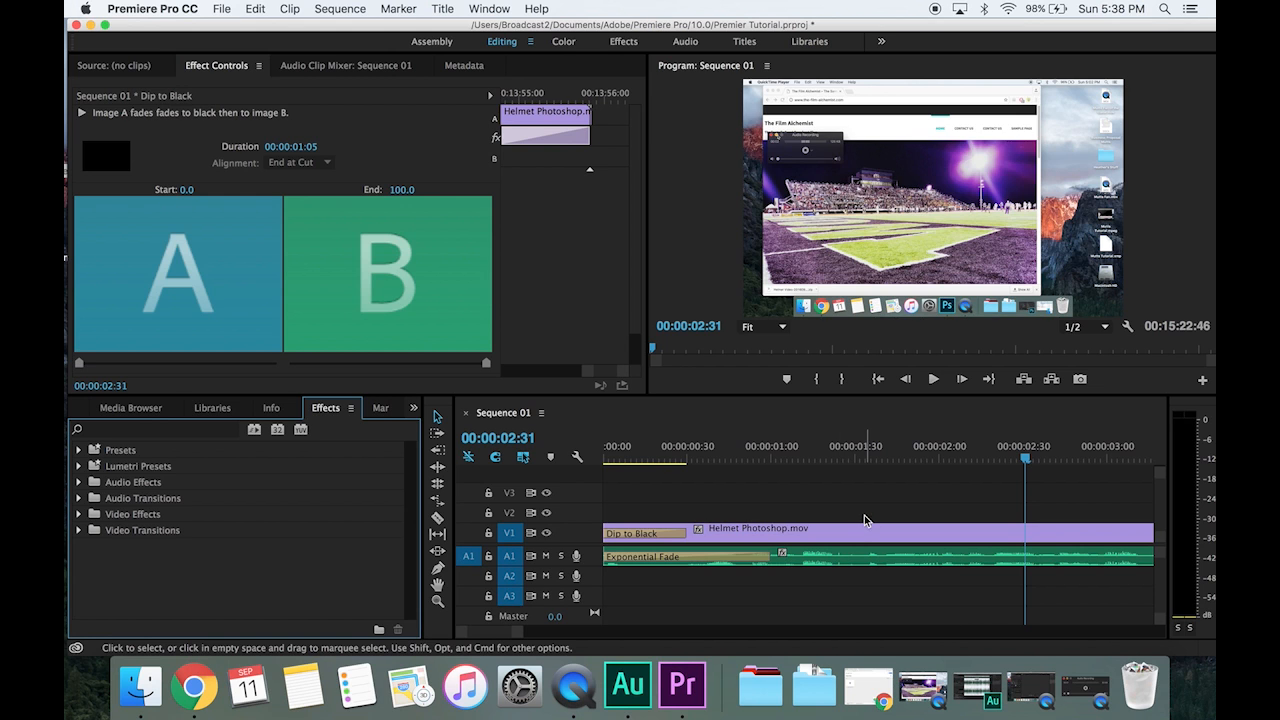
- Split the V1 video clip just after 00:00:01:30 with the Razor tool and move the second part up to V2
left_click(437, 518)
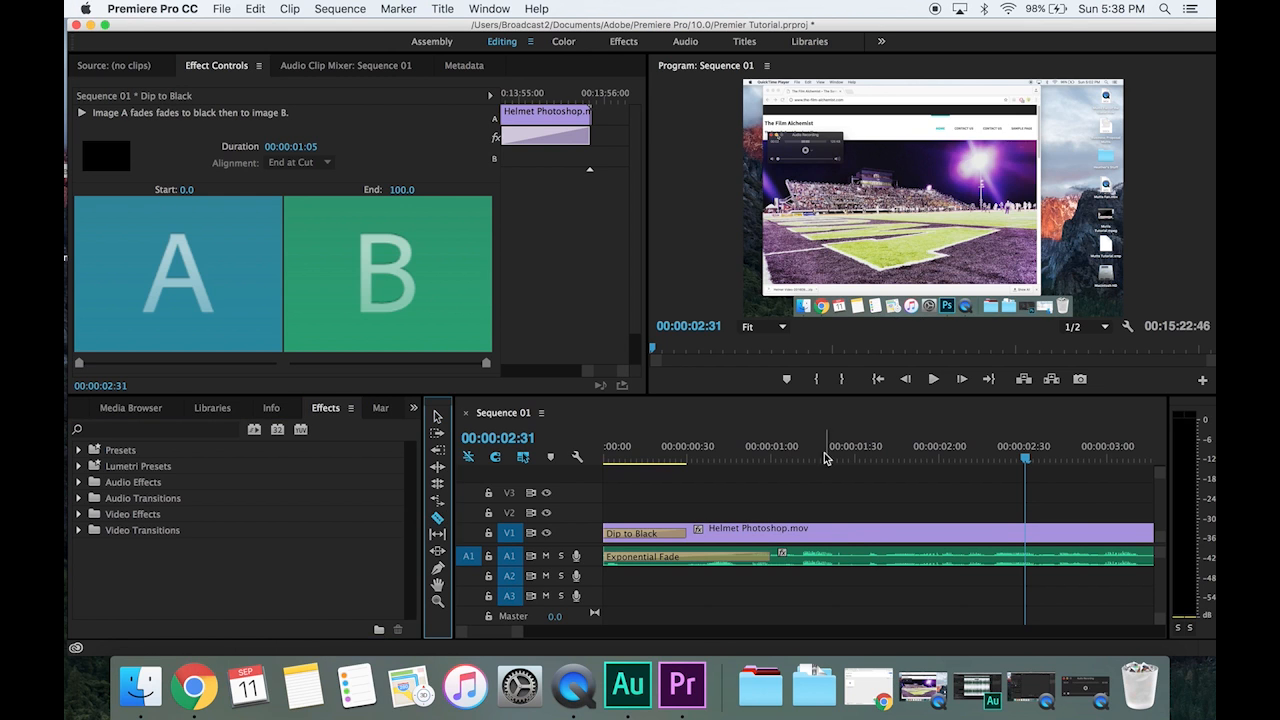
left_click(876, 532)
left_click(437, 416)
mouse_move(896, 537)
left_mouse_down()
mouse_move(894, 452)
mouse_move(905, 533)
mouse_move(899, 520)
left_mouse_up()
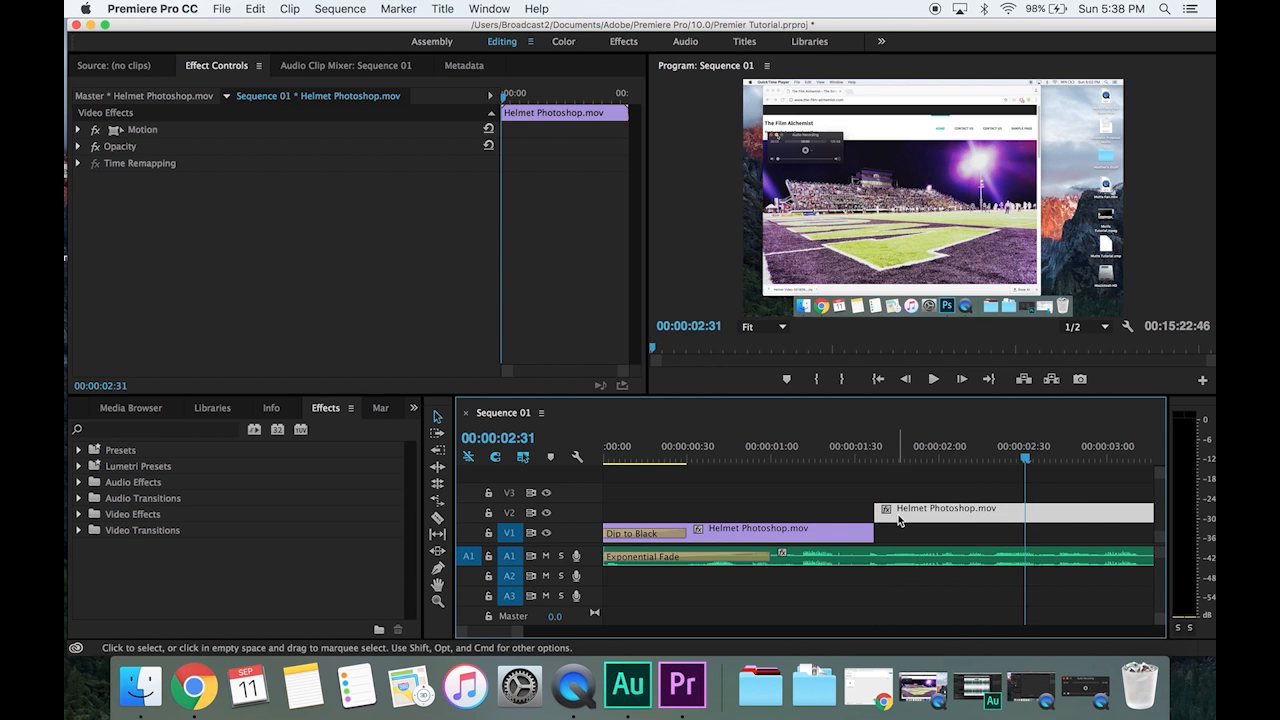
- Shift the V2 clip earlier to start at 00:00:01:24, overlapping the V1 clip, and check the frame at 00:00:01:58
left_click_drag(1026, 458, 843, 463)
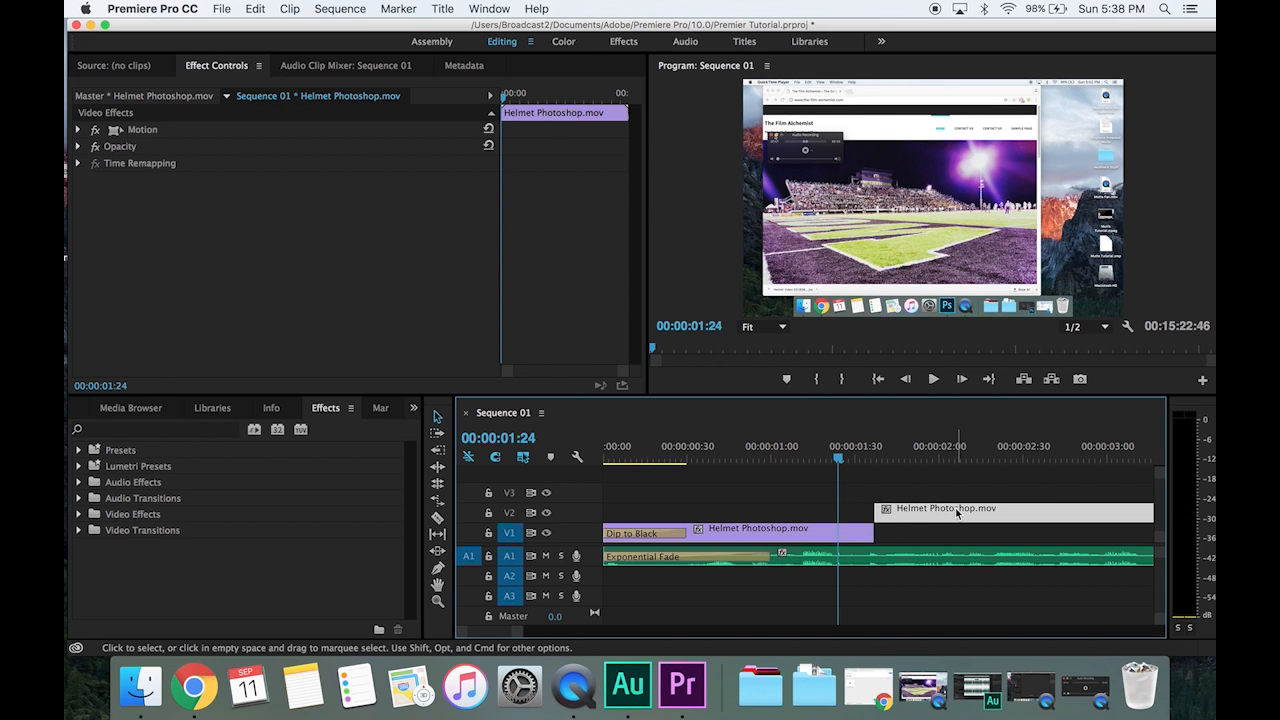
left_click_drag(957, 512, 928, 519)
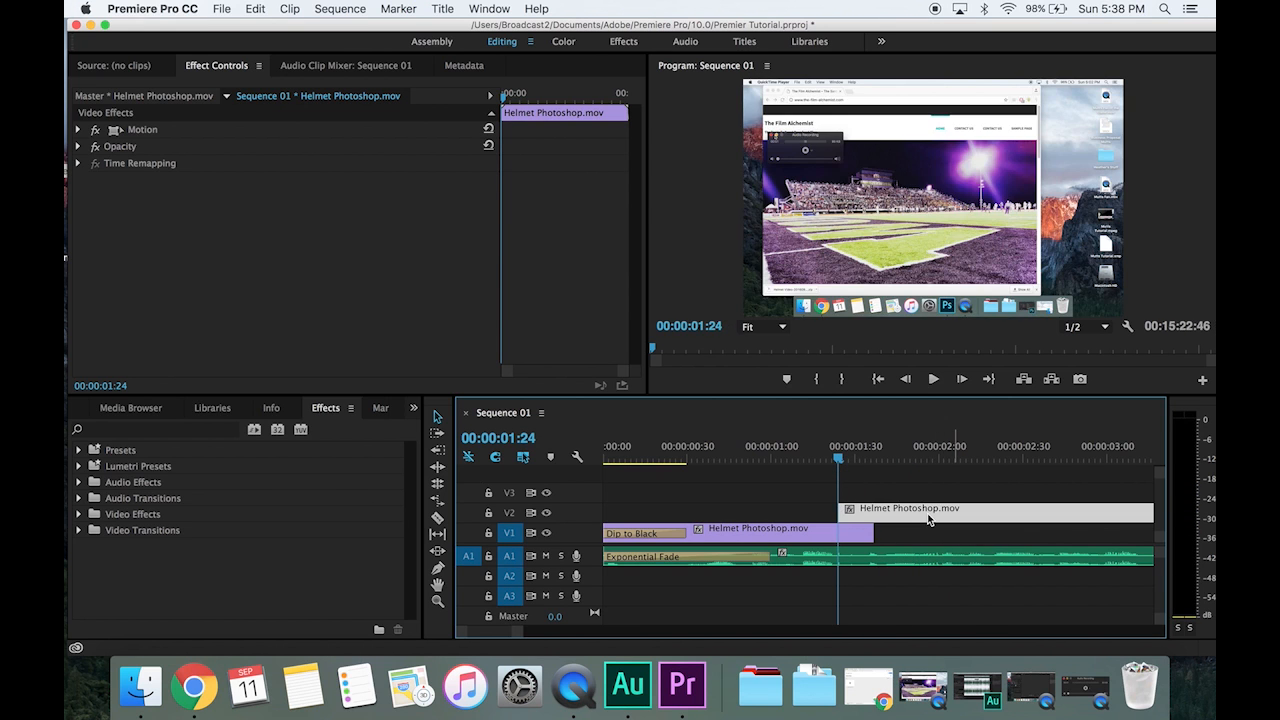
left_click_drag(838, 458, 933, 461)
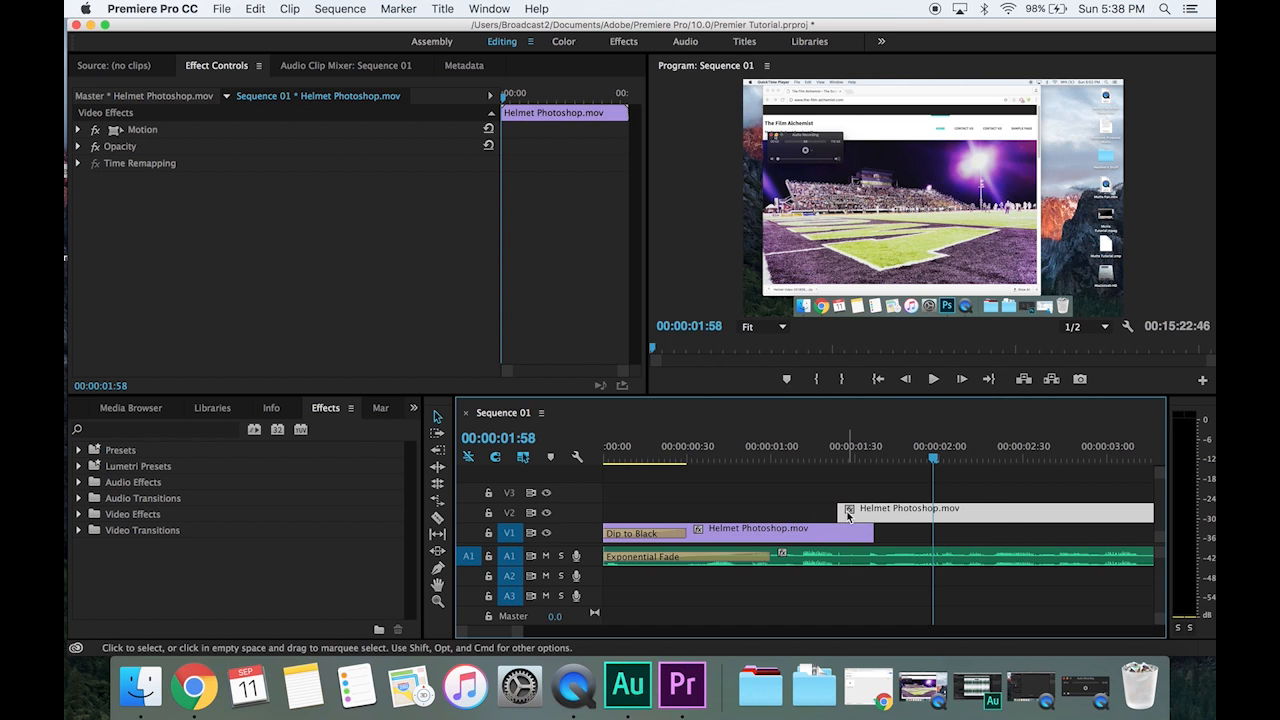
- Trim the start of the V2 clip to about 00:00:08:55 and place the playhead at 00:00:10:37
left_click_drag(838, 512, 1180, 533)
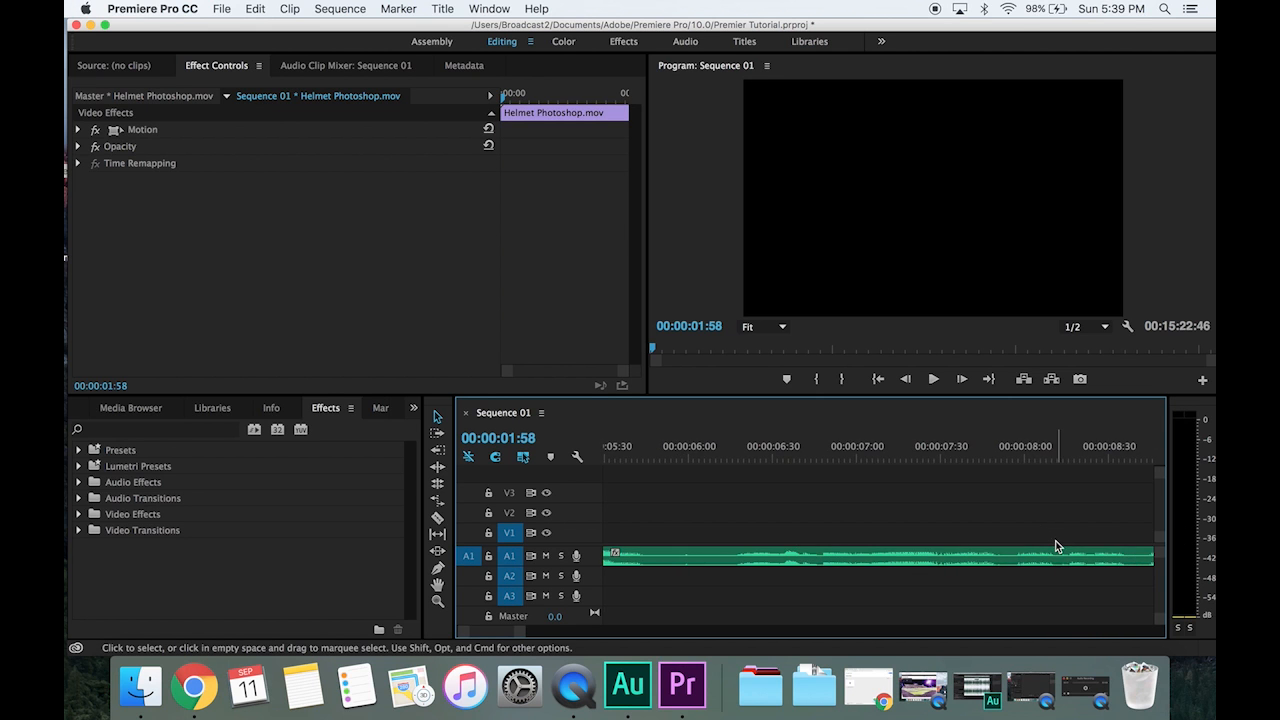
scroll(1056, 546, "down", 3)
left_click(980, 489)
left_click(960, 455)
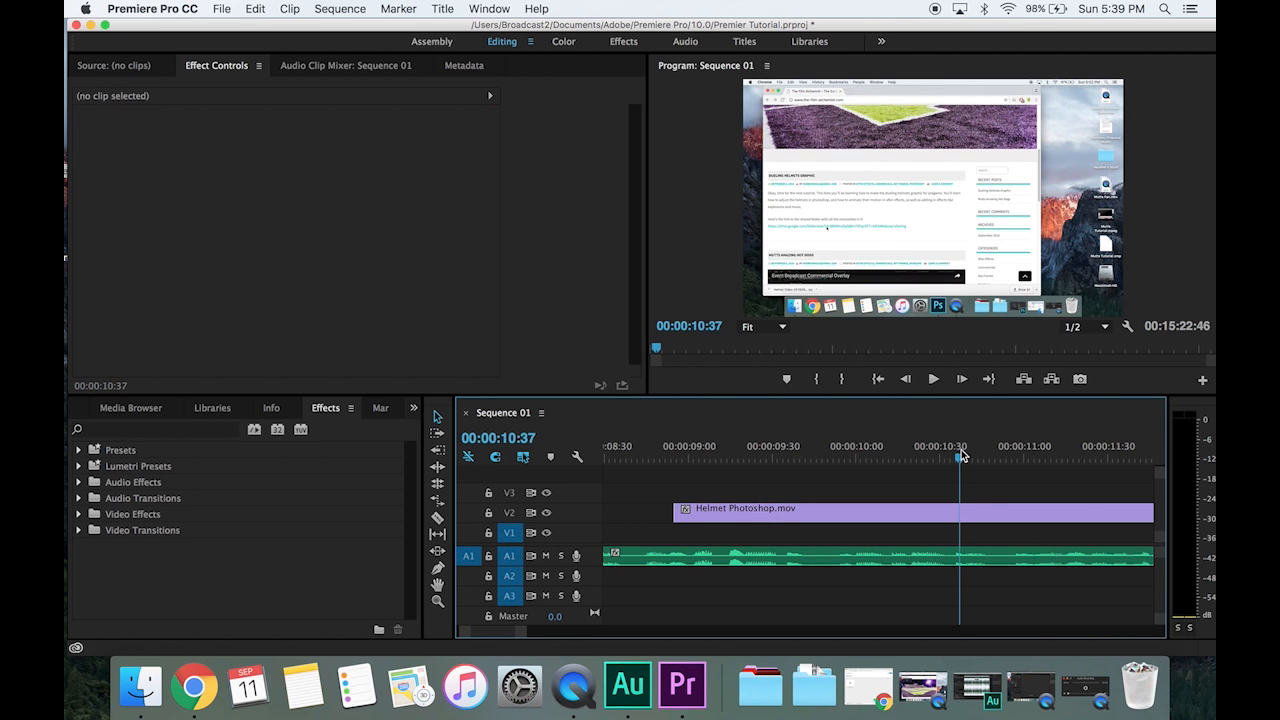
- Split the V2 clip near 00:01:46:00 with the Razor tool and move the later part to the start of the sequence
left_click_drag(519, 632, 810, 632)
key("c")
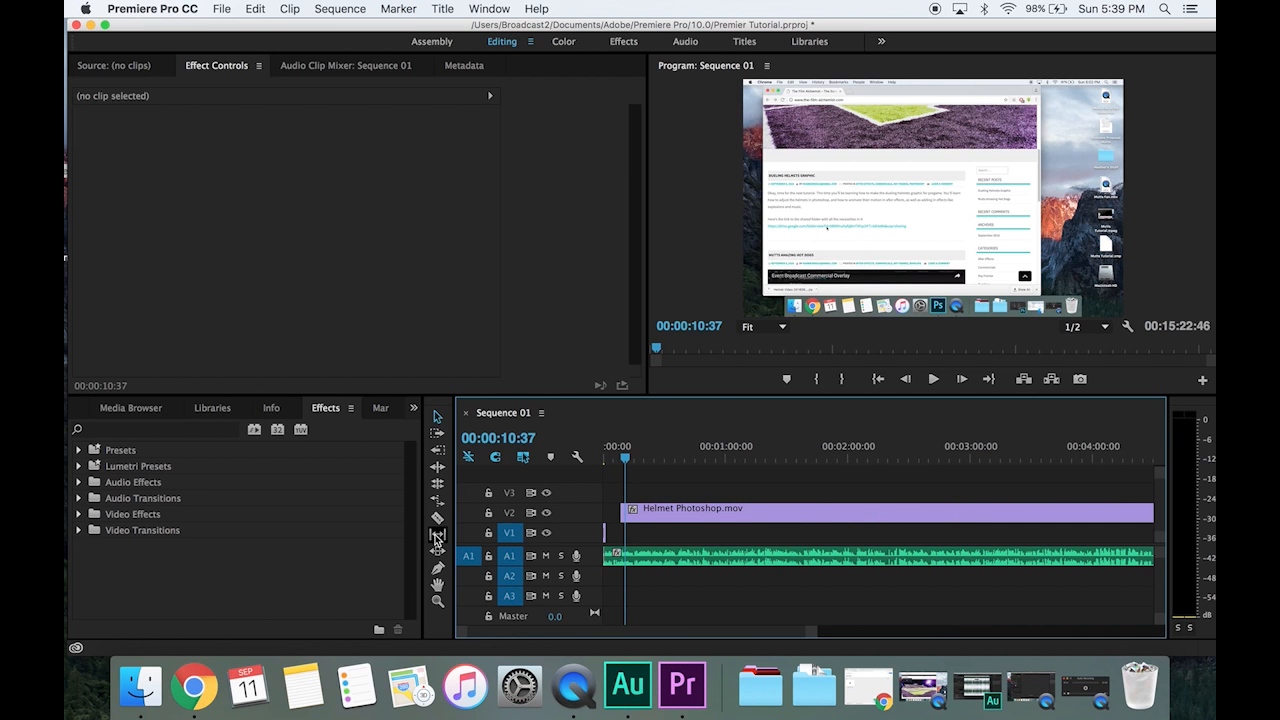
left_click(820, 508)
key("v")
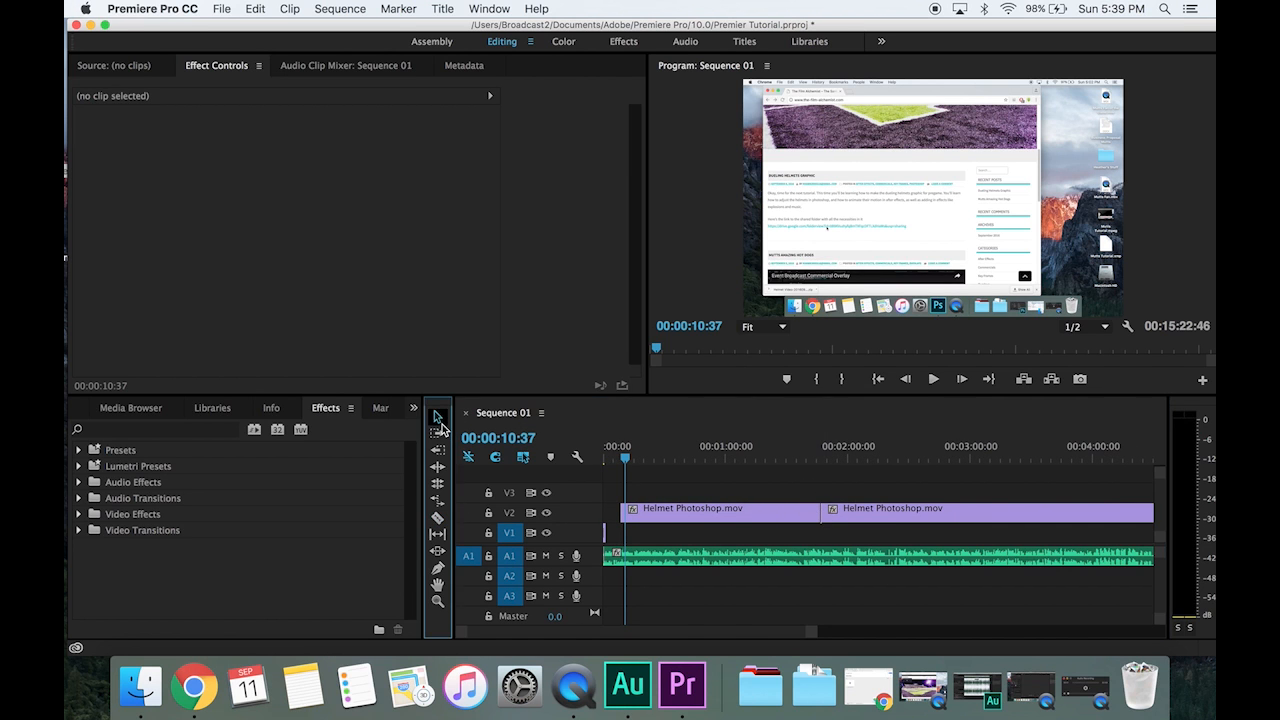
left_click_drag(753, 507, 645, 512)
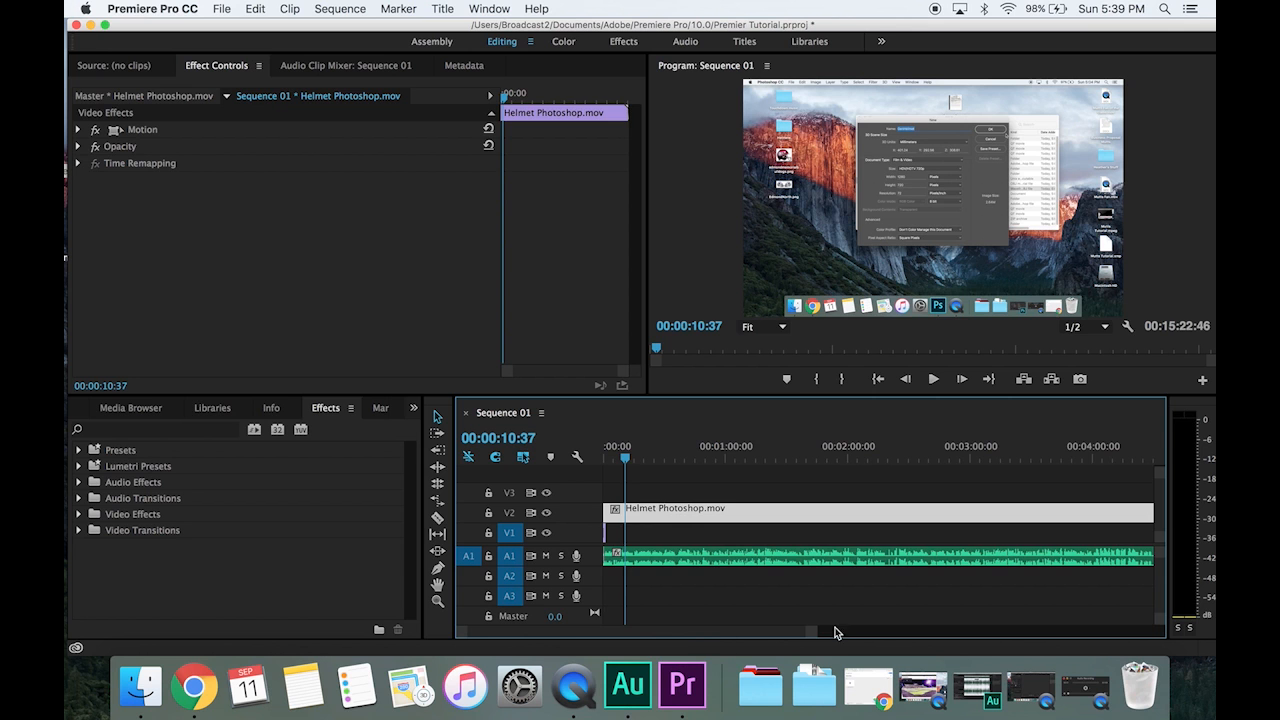
- Shift the V2 clip to start about half a second into the sequence, over the V1 clip, and play the overlap
left_click_drag(818, 638, 697, 640)
left_click_drag(666, 510, 686, 512)
left_click(614, 460)
key("space")
key("space")
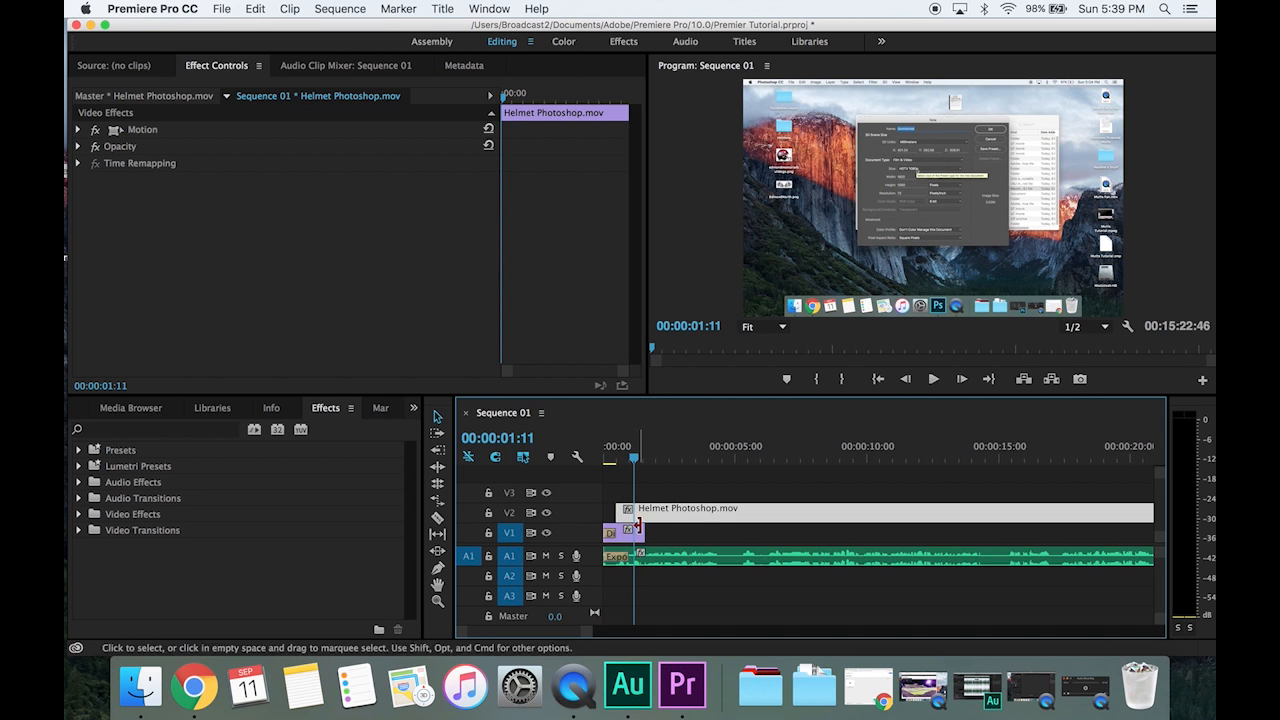
- Move the short opening clip from V1 to V3, above the V2 clip, and play the overlap from the sequence start
left_click_drag(628, 531, 631, 494)
left_click_drag(623, 449, 580, 457)
key("space")
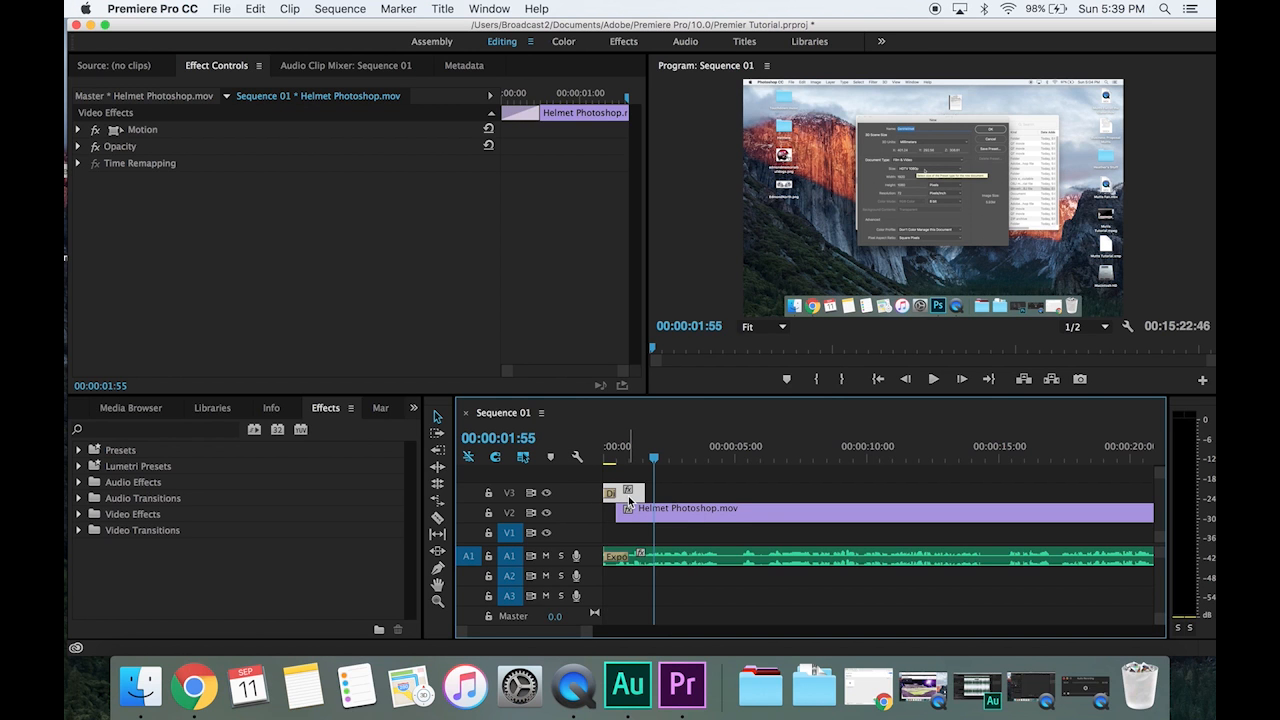
- Create a new title item named Titles in the project
left_click(114, 405)
left_click(80, 408)
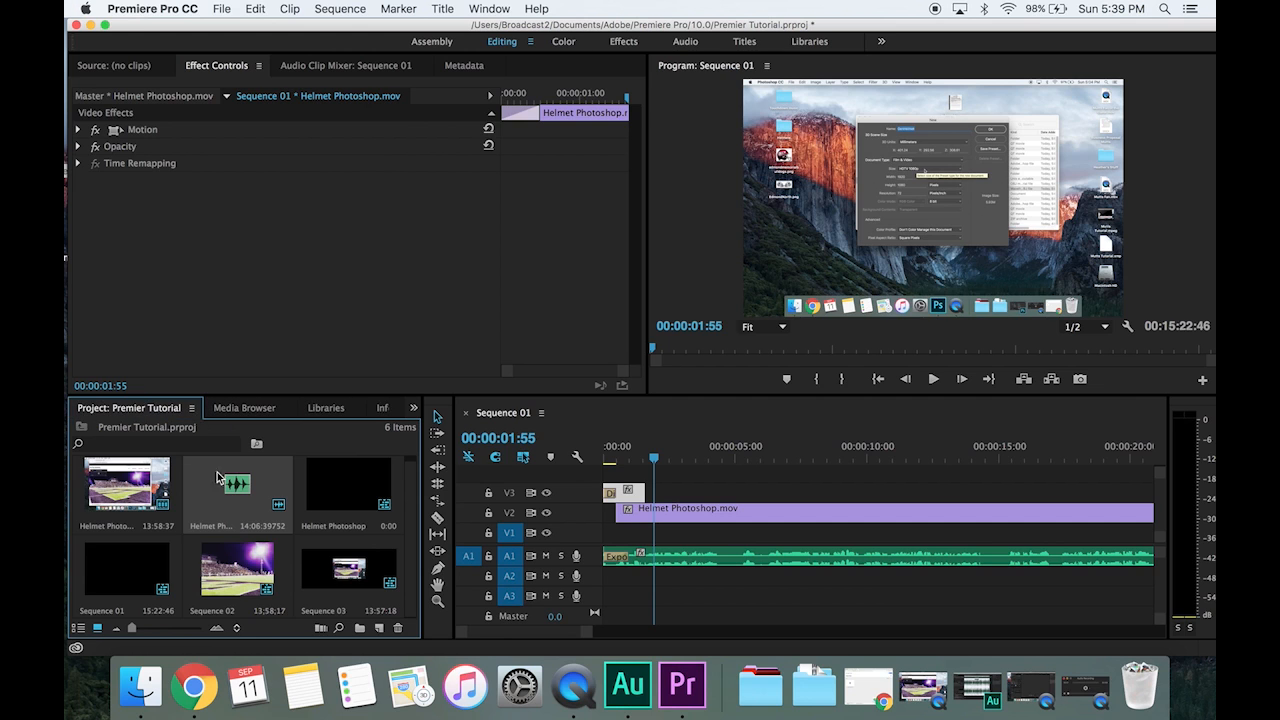
left_click(380, 630)
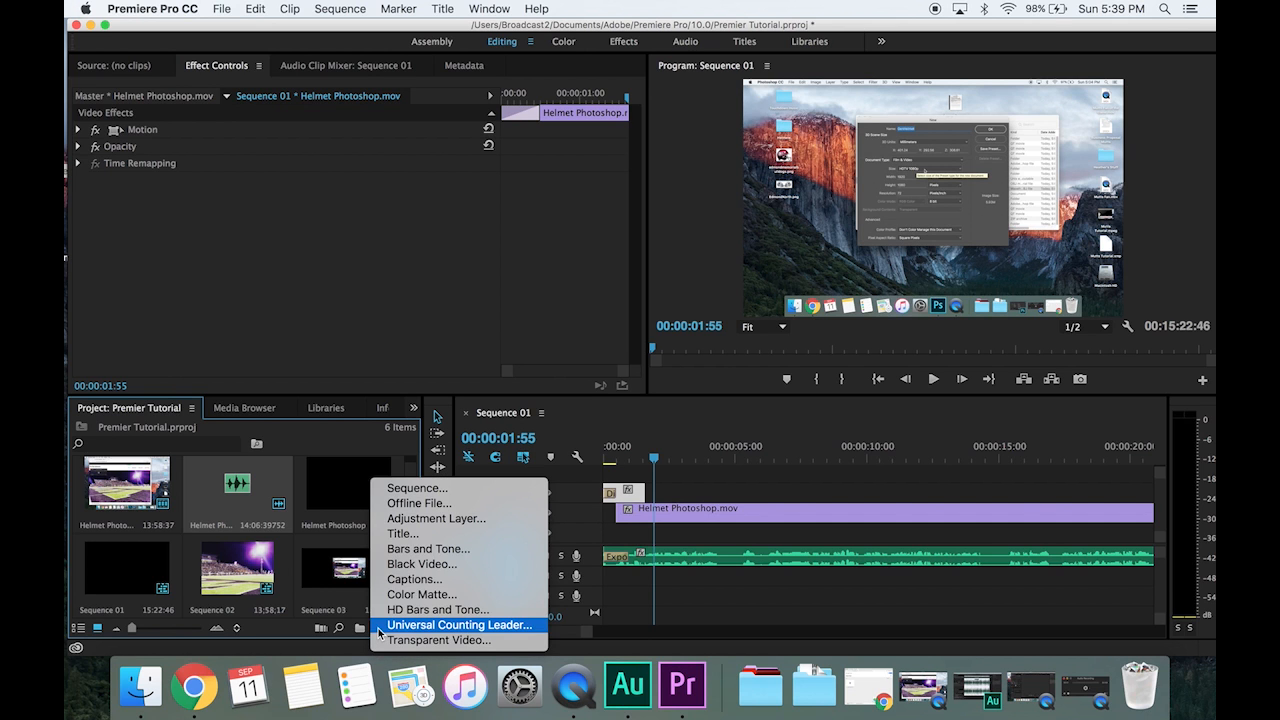
left_click(433, 535)
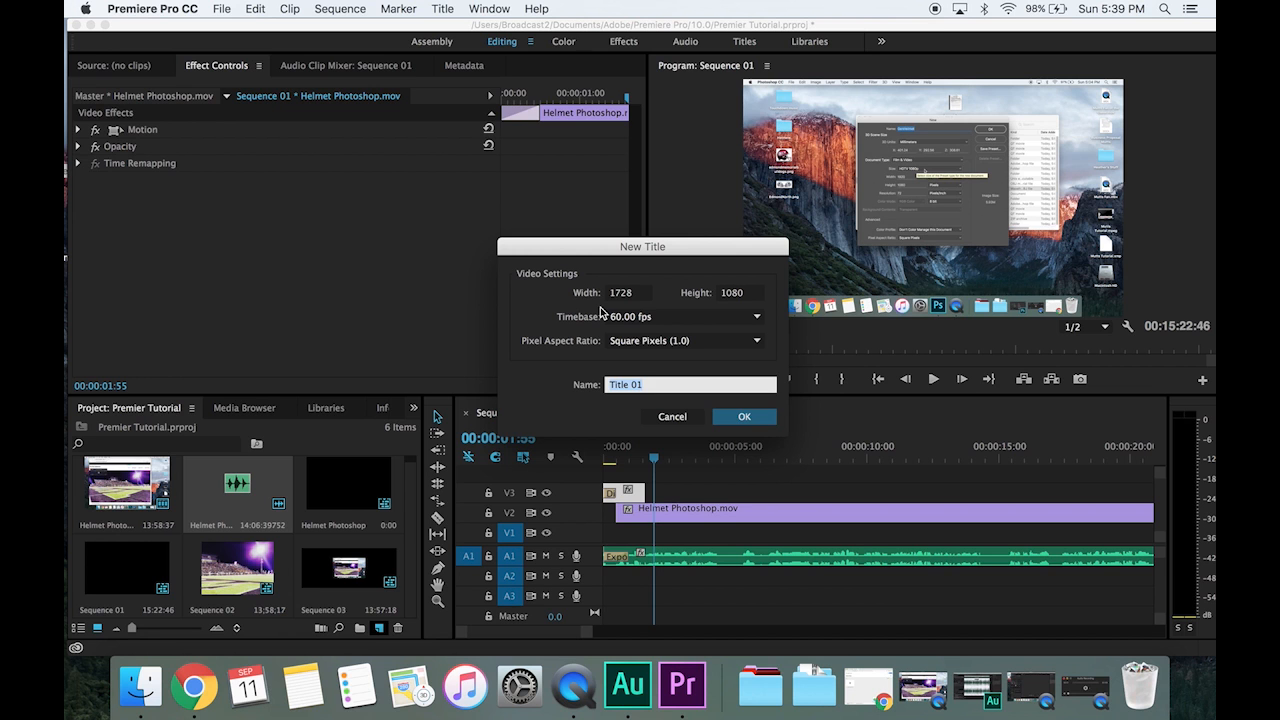
type("Titles")
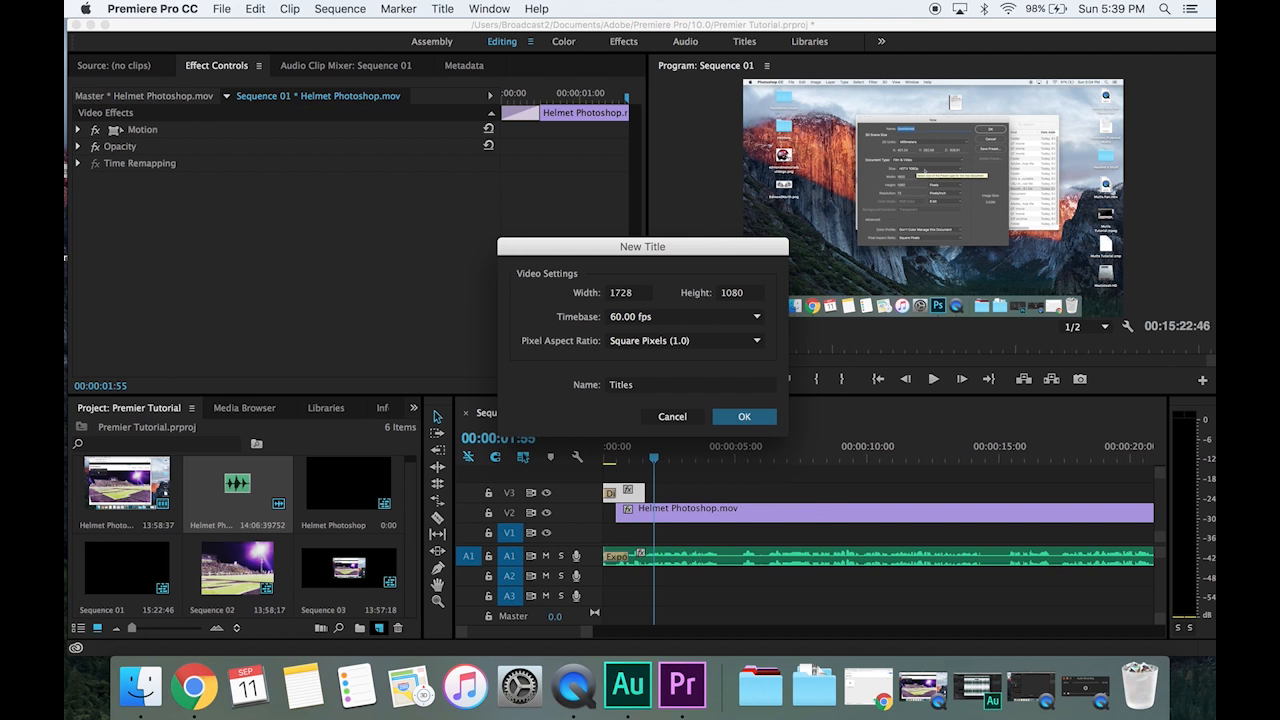
key("Return")
- Draw a text area about 1346 by 757 across the title frame, enter TITLE and close the title editor
mouse_move(230, 236)
left_mouse_down()
mouse_move(464, 413)
mouse_move(522, 437)
mouse_move(556, 419)
left_mouse_up()
type("TITLE")
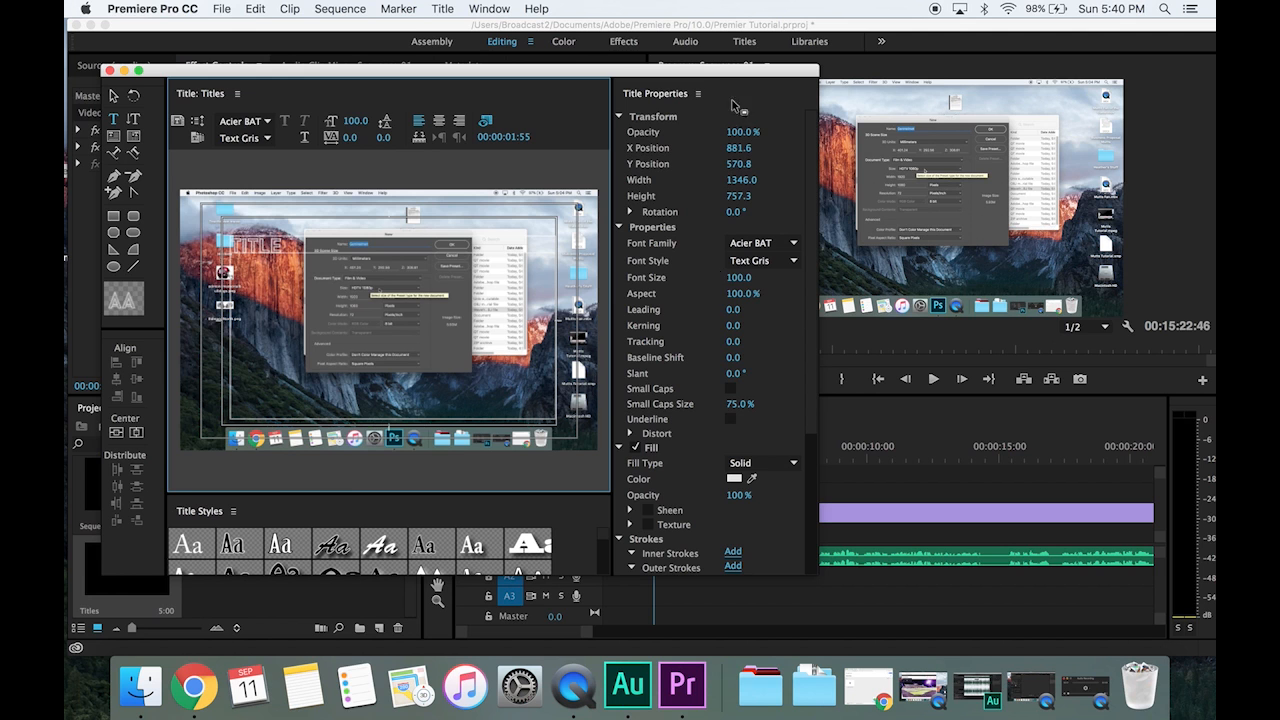
left_click(110, 70)
- Place the Titles item on a new V4 track at the sequence start and play it over the footage
left_click_drag(145, 575, 630, 470)
key("Home")
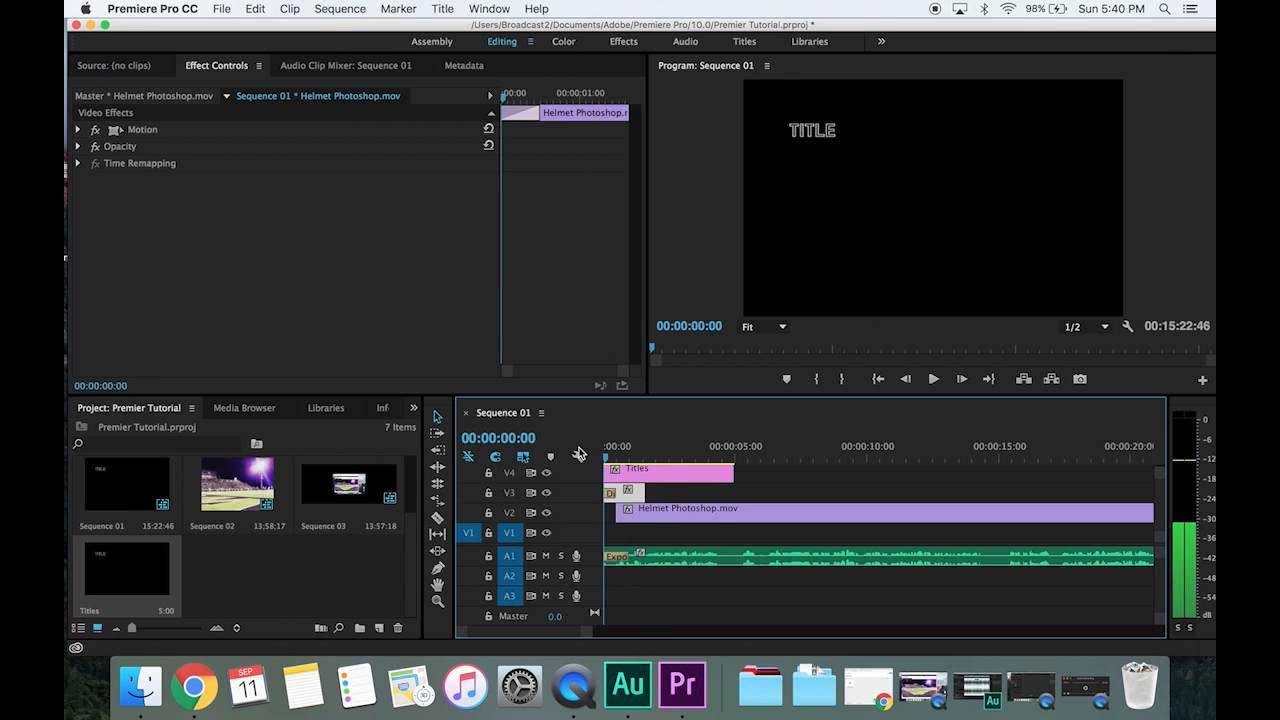
key("space")
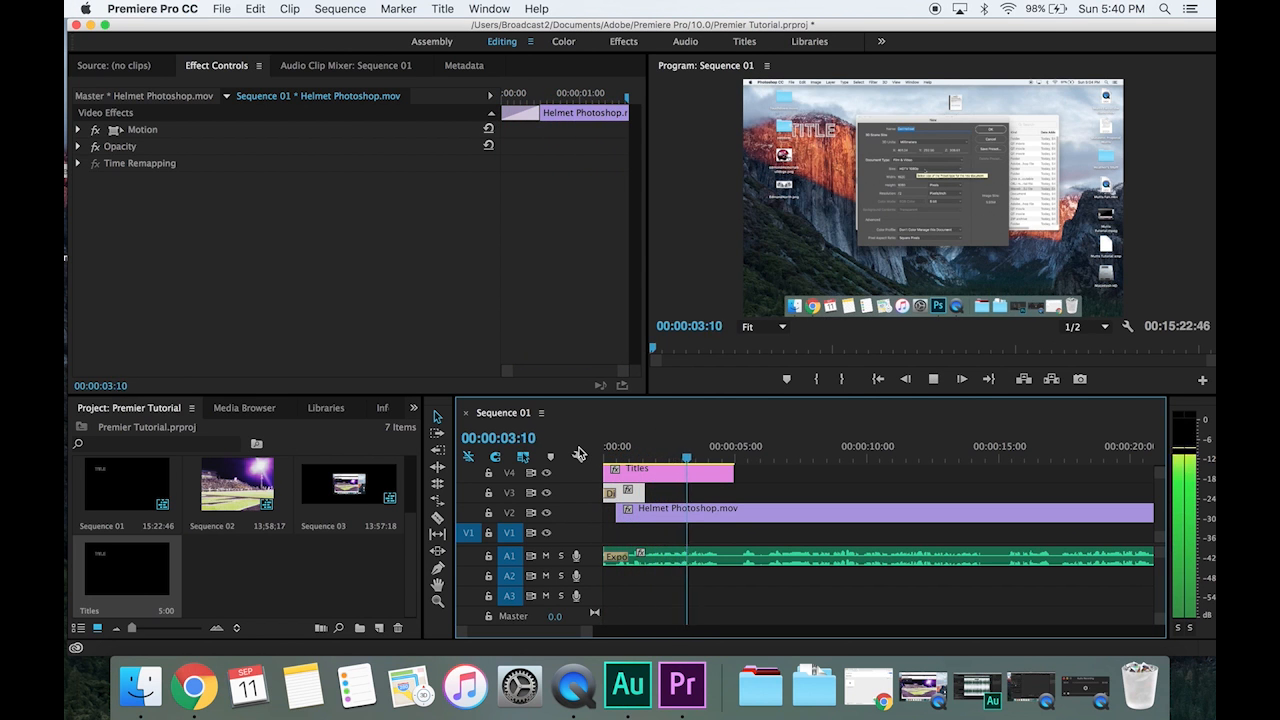
key("space")
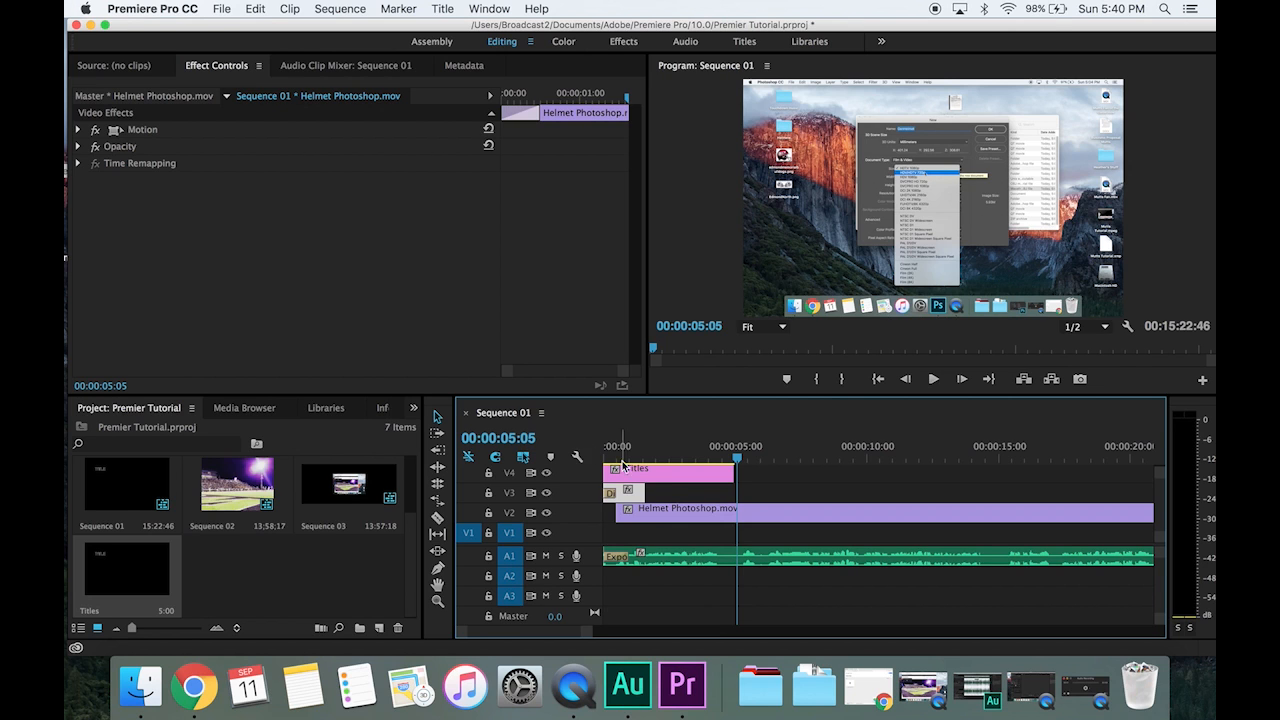
- Delete the title clip, undo the overlap edits back to one continuous V1 clip, and return the playhead to 00:00:00:00
left_click(661, 474)
key("Delete")
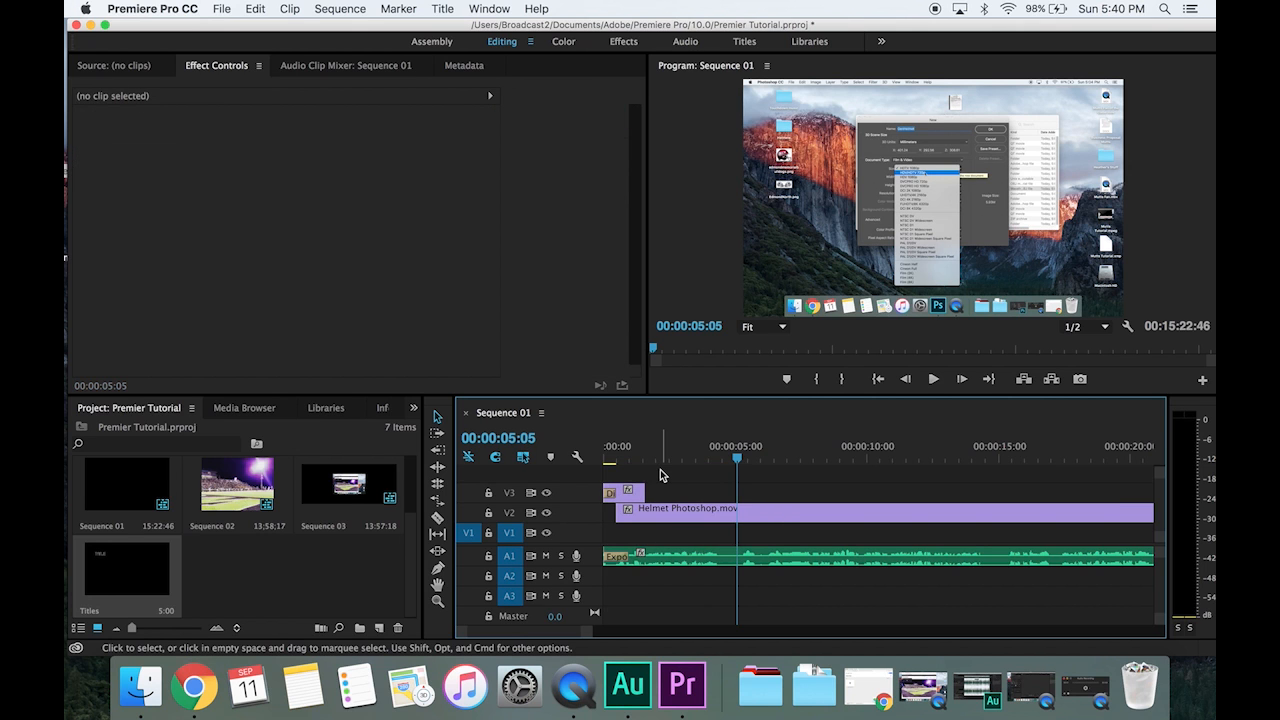
key("super+z")
key("super+z")
key("super+z")
key("super+z")
key("super+z")
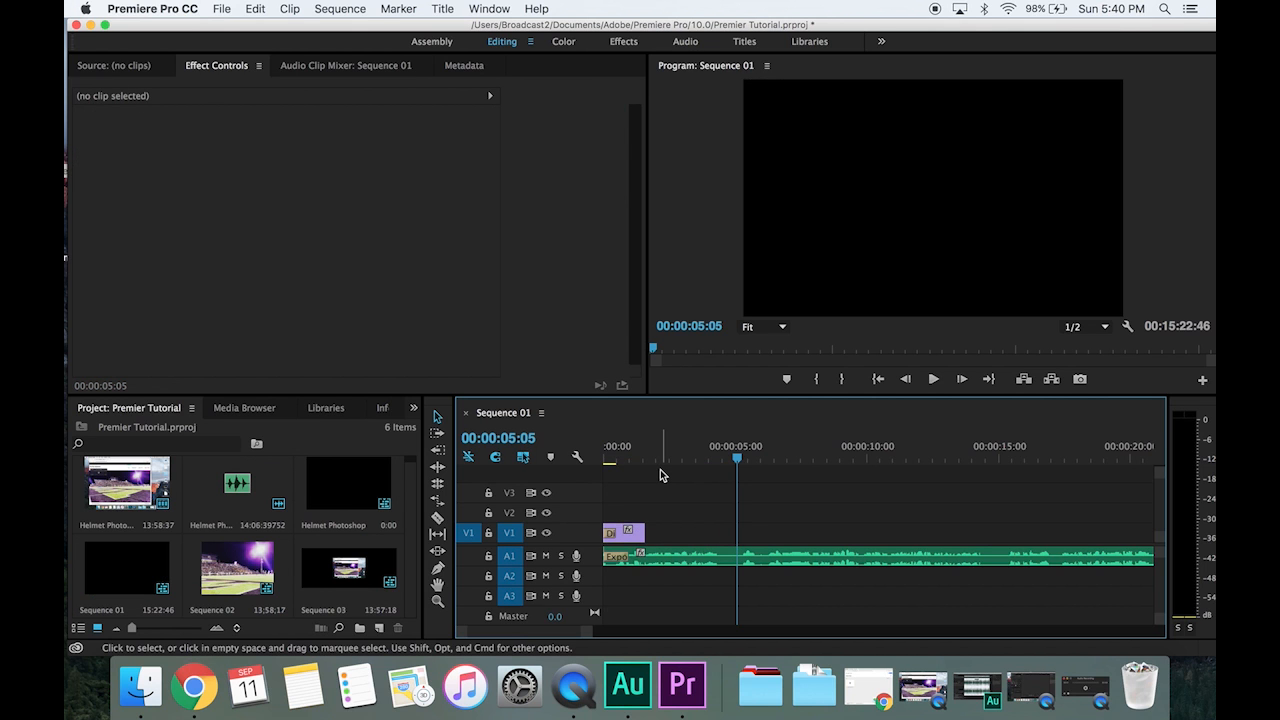
key("super+z")
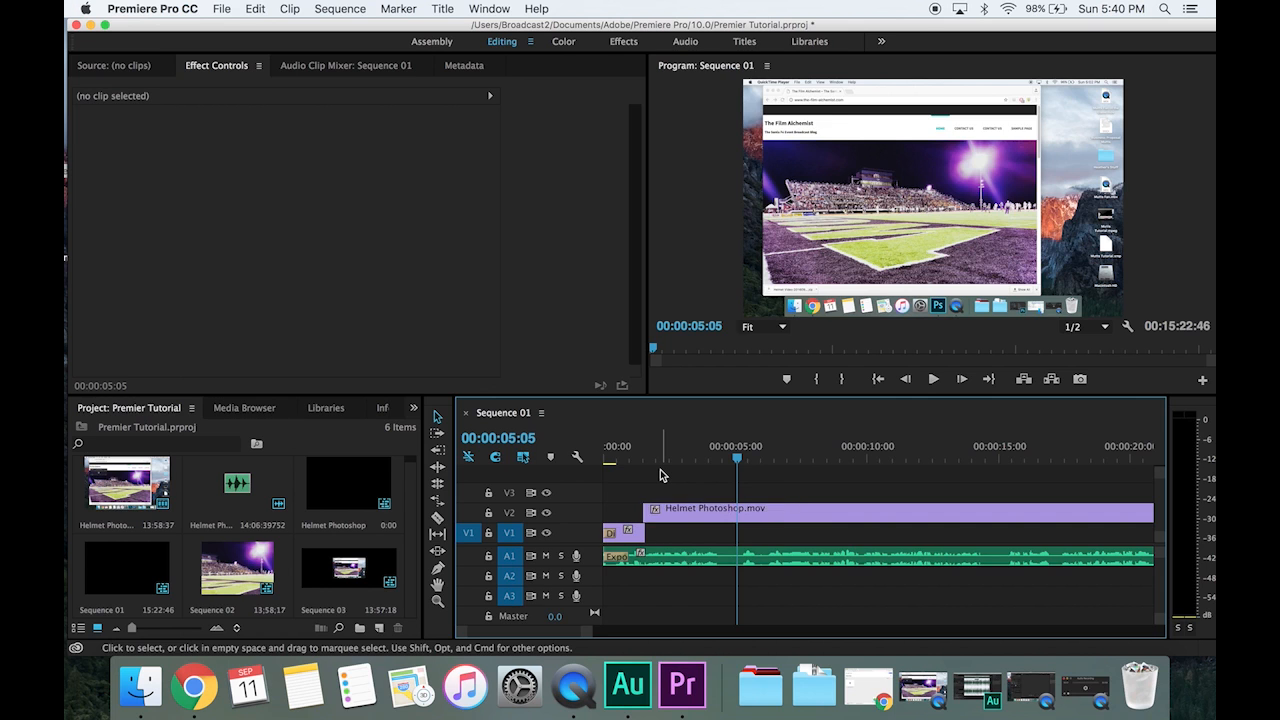
key("super+z")
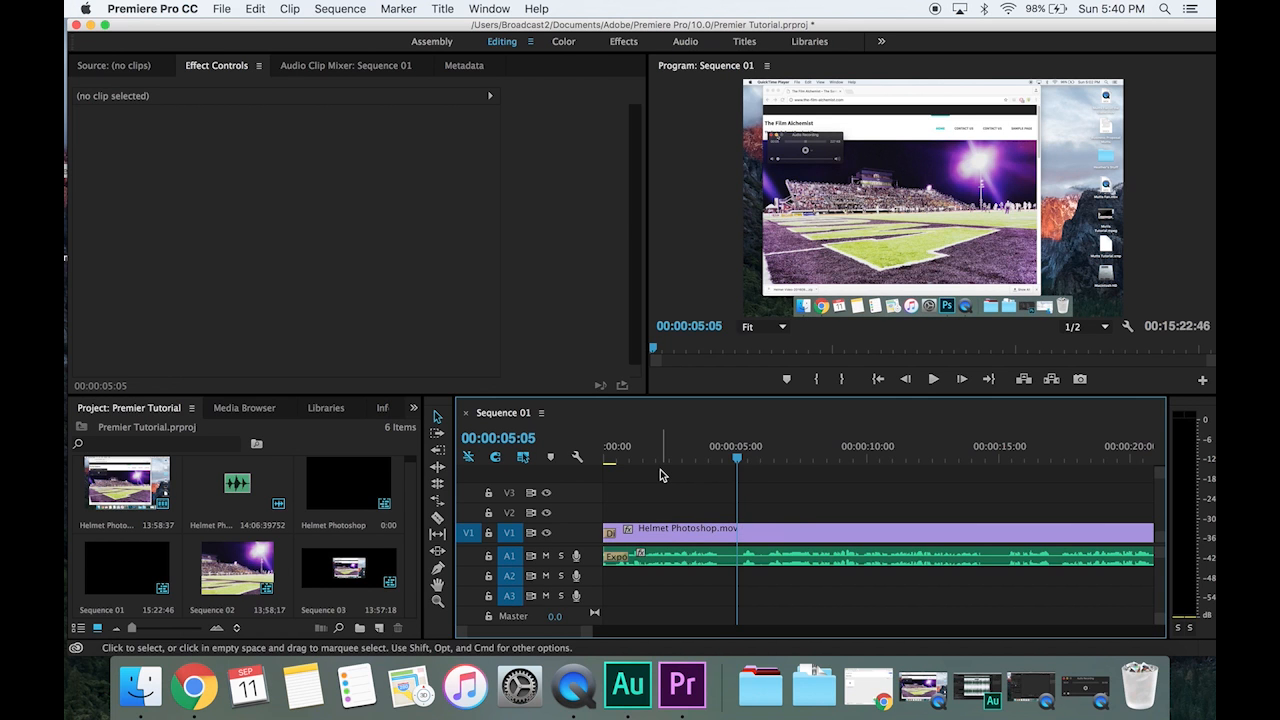
left_click_drag(737, 457, 578, 456)
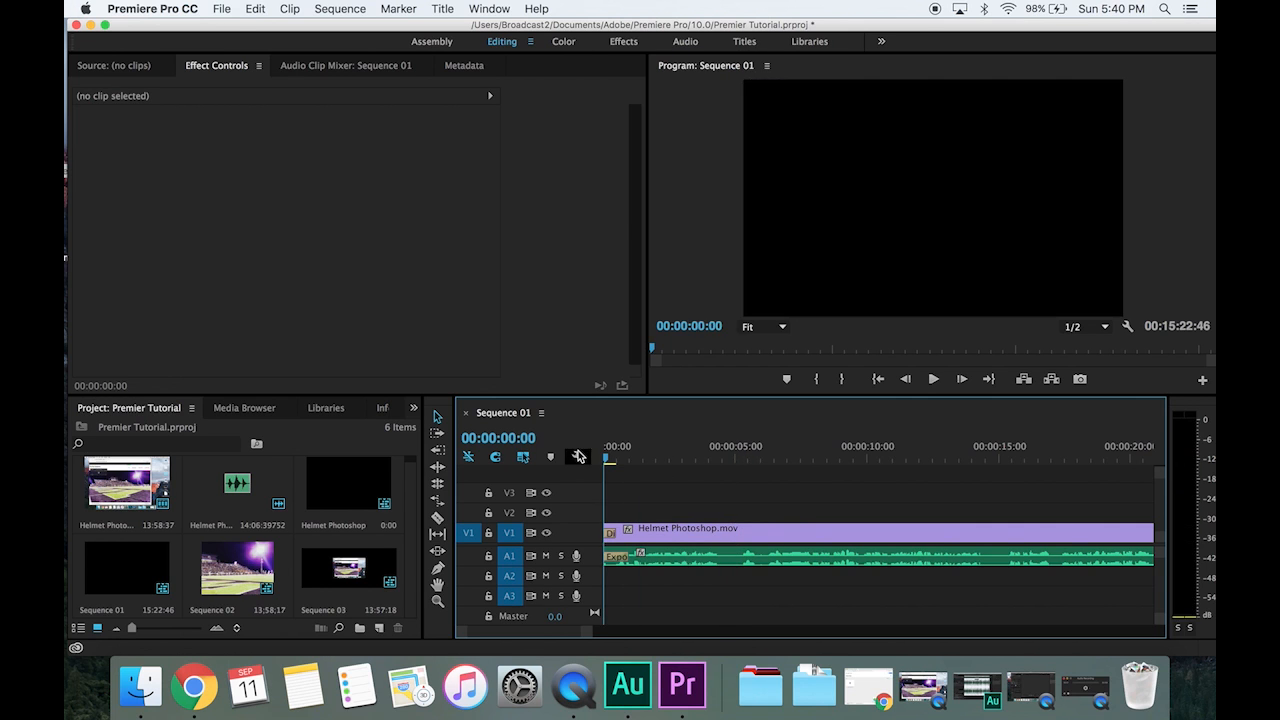
- Try to send the A1 audio clip to Adobe Audition for editing, and cancel the Render and Replace process
right_click(724, 560)
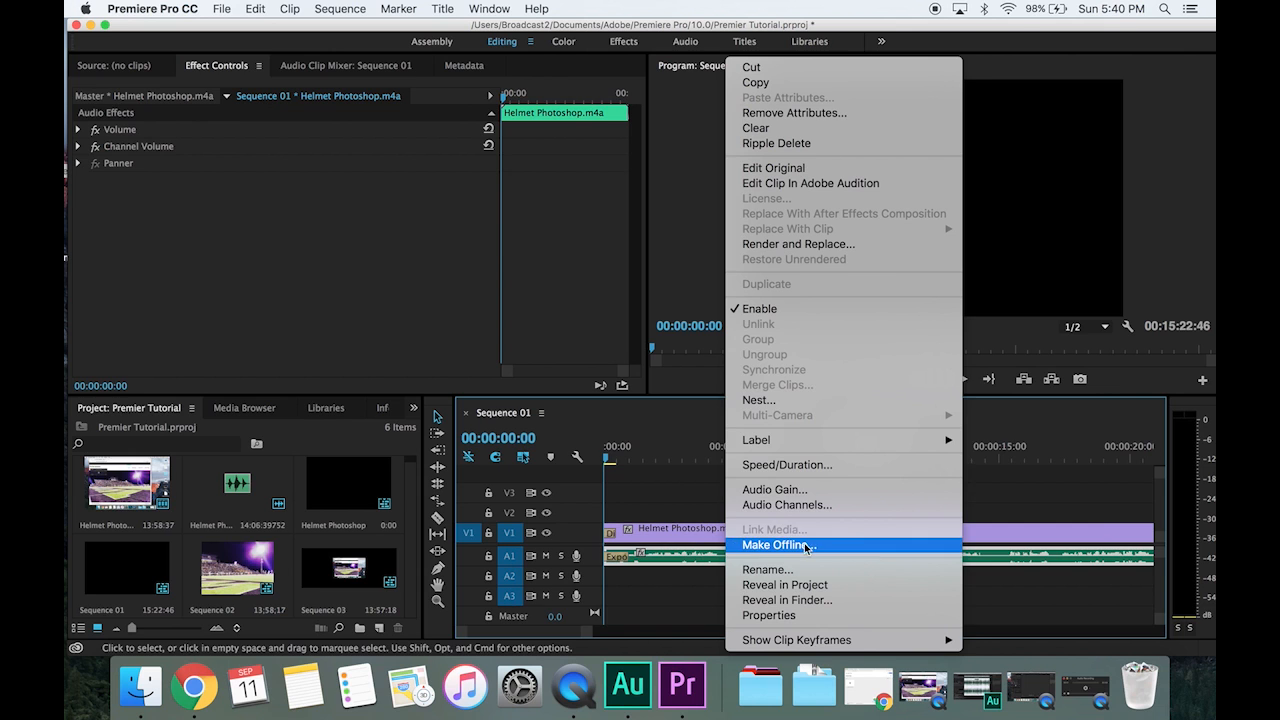
left_click(786, 184)
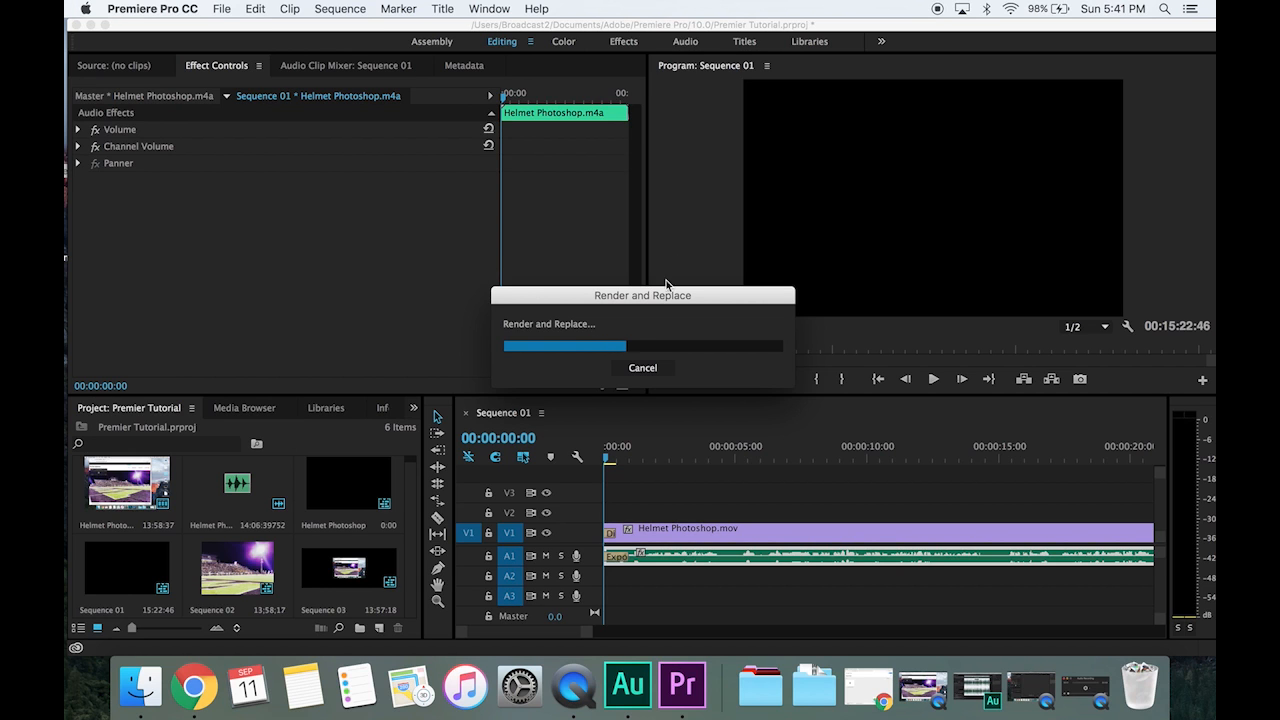
left_click(642, 368)
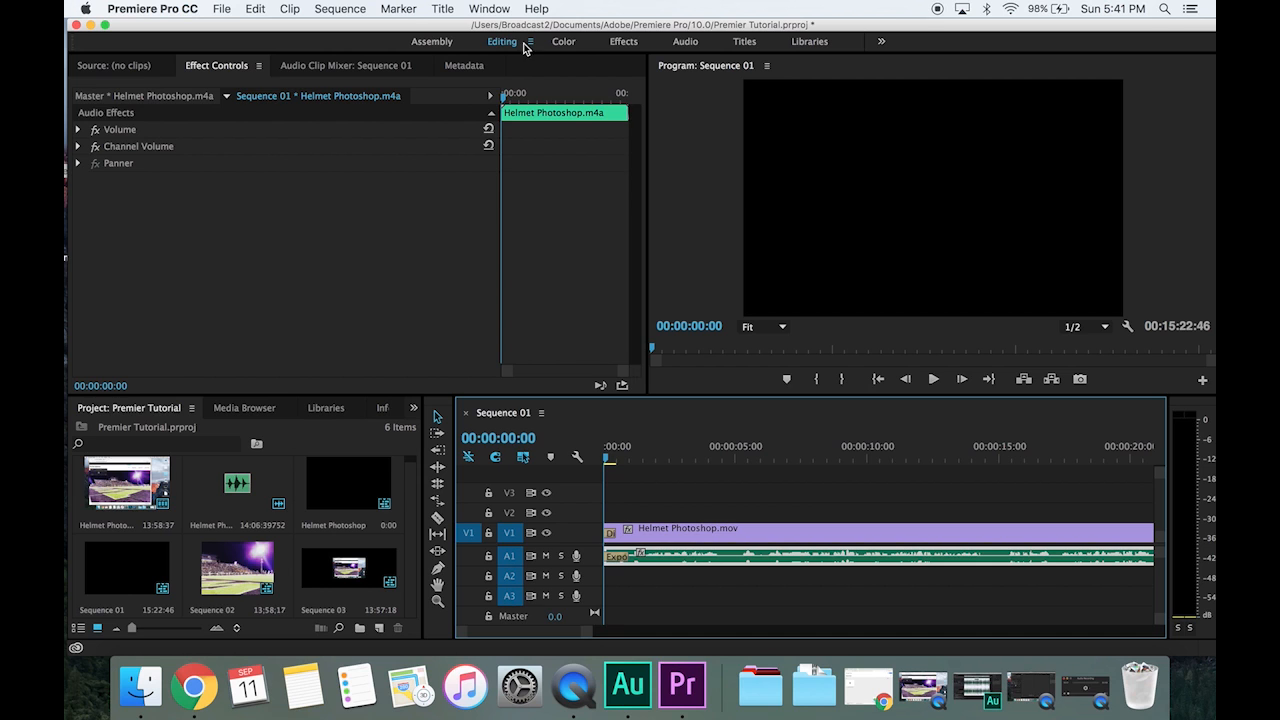
- Open the media export settings for Sequence 01 and choose the H.264 format with the HD 720p 25 preset
left_click(221, 7)
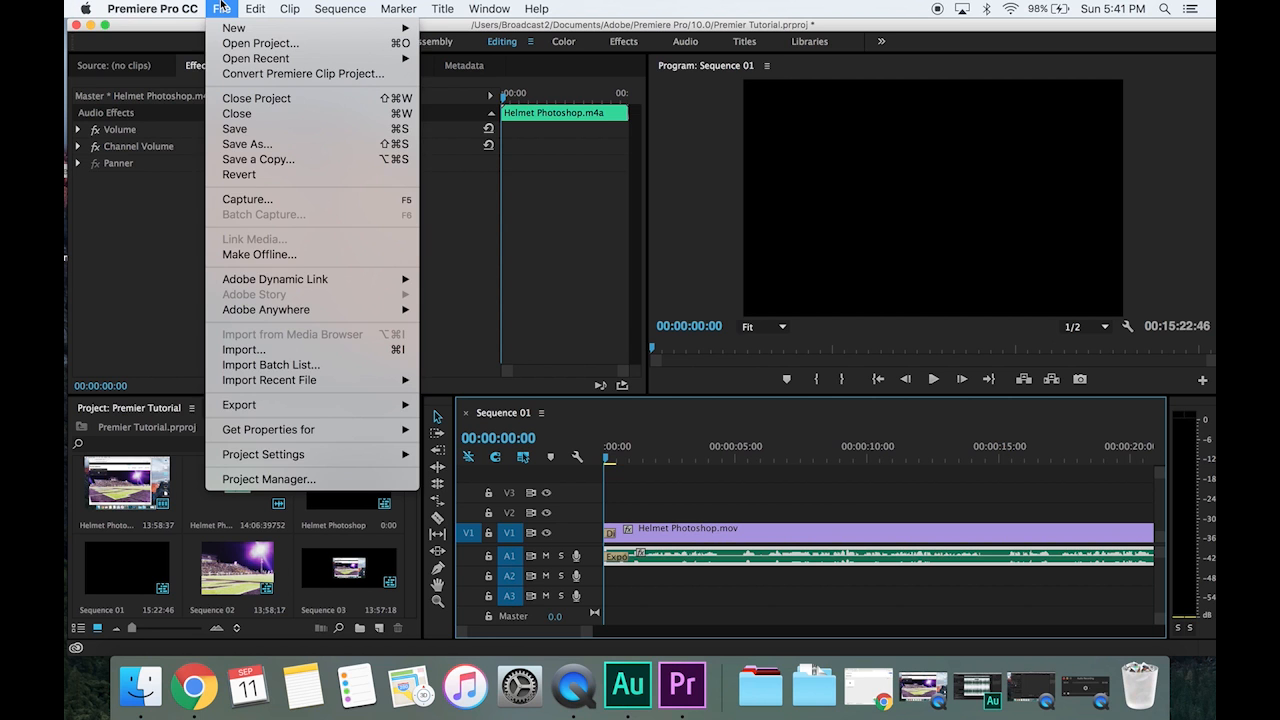
left_click(222, 8)
left_click(222, 8)
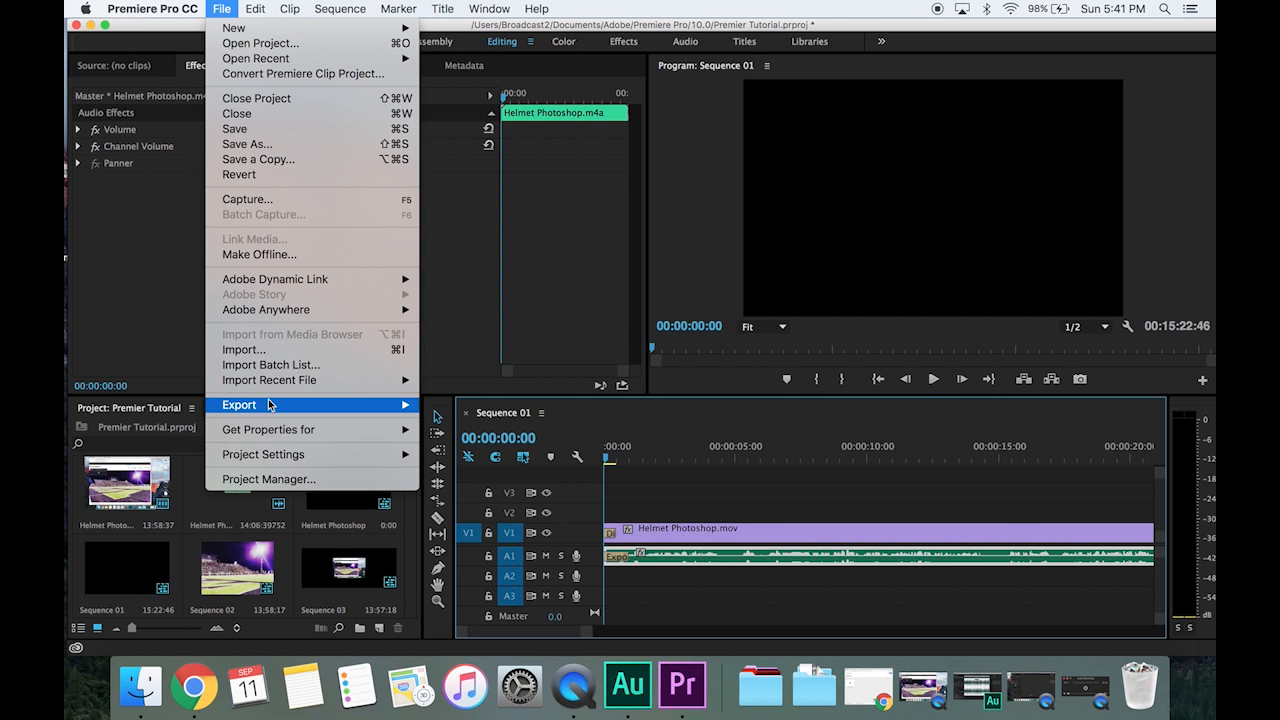
mouse_move(351, 408)
left_click(452, 405)
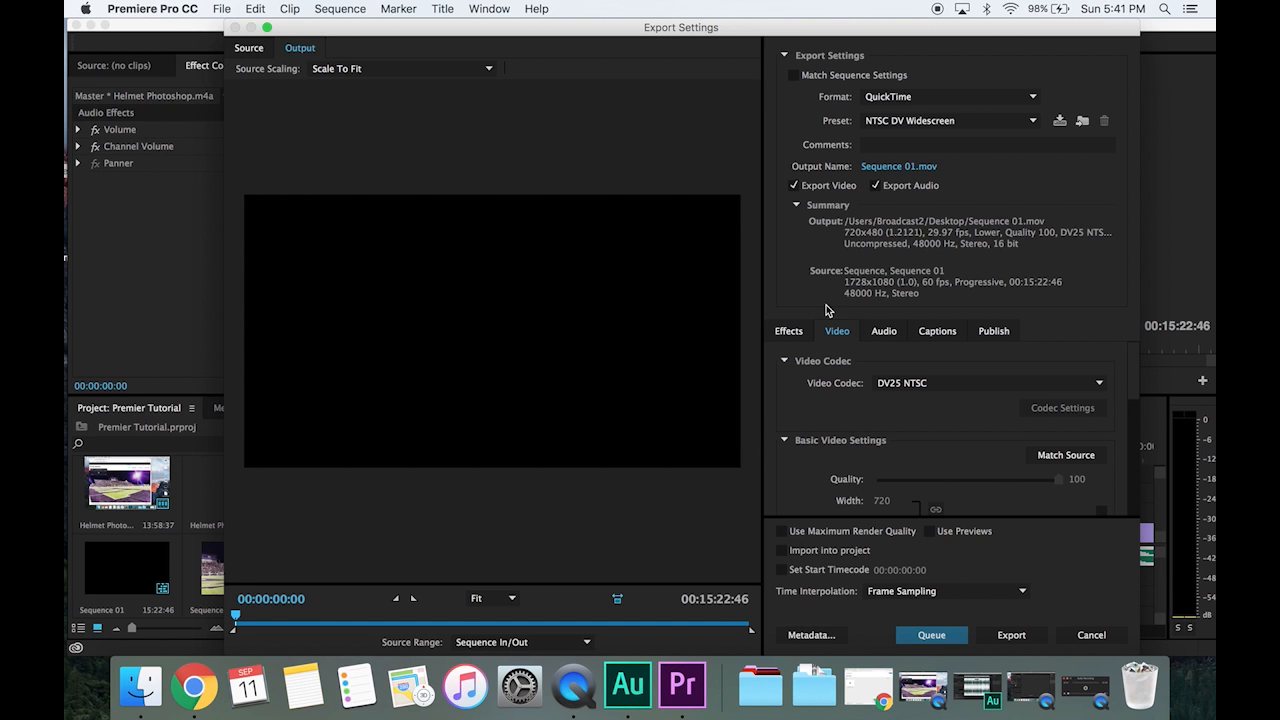
left_click(894, 100)
left_click(901, 205)
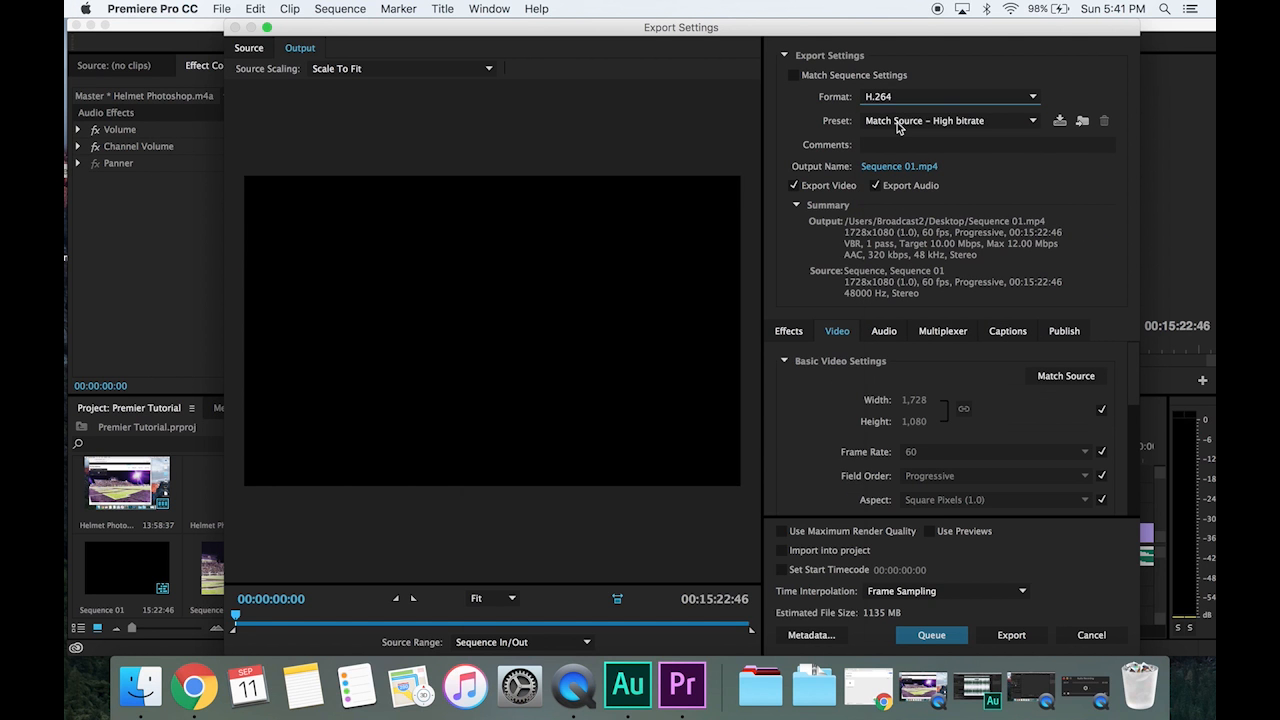
left_click(897, 121)
mouse_move(664, 648)
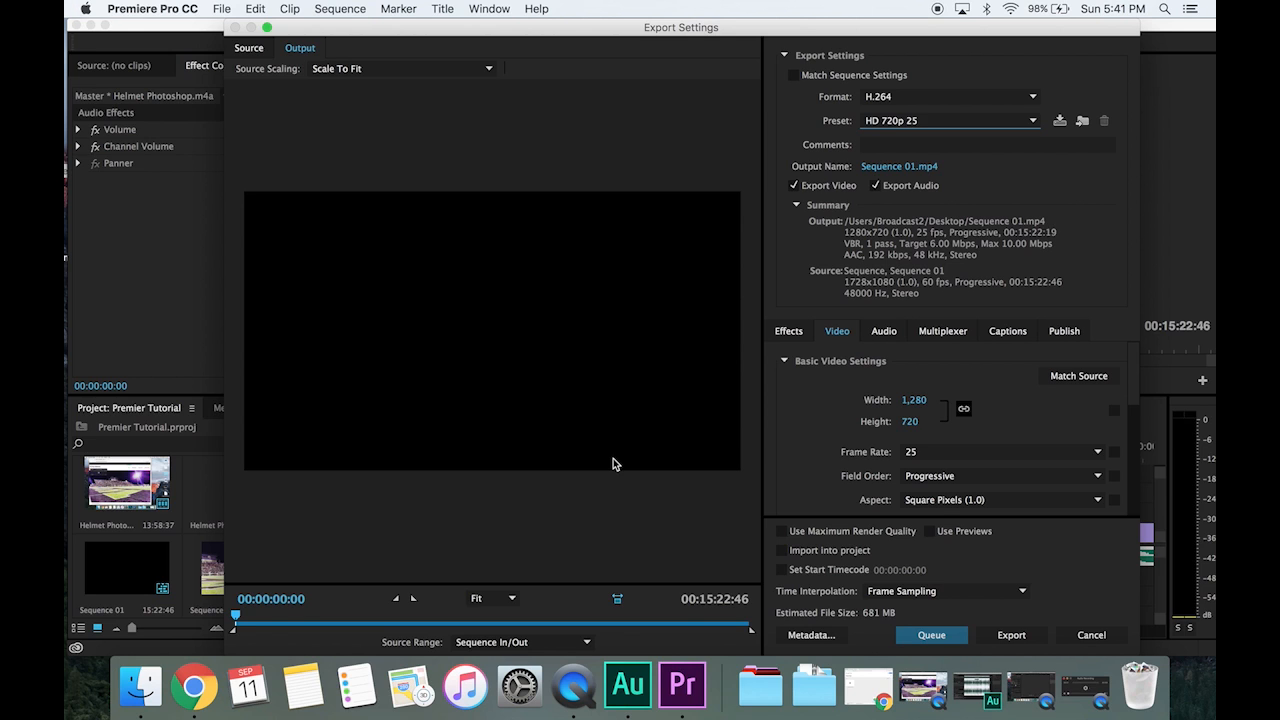
- Try the Upper First and Lower First field orders, restore Progressive, and cancel the export
left_click(965, 479)
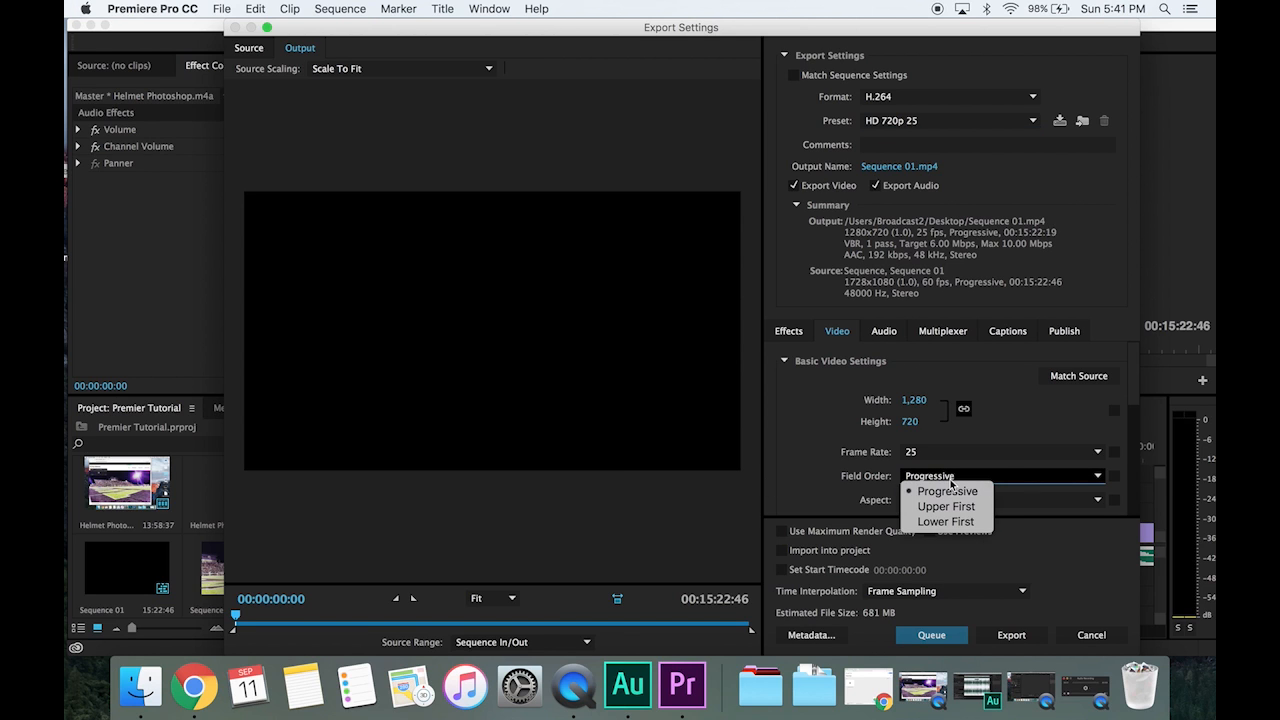
left_click(946, 506)
left_click(965, 477)
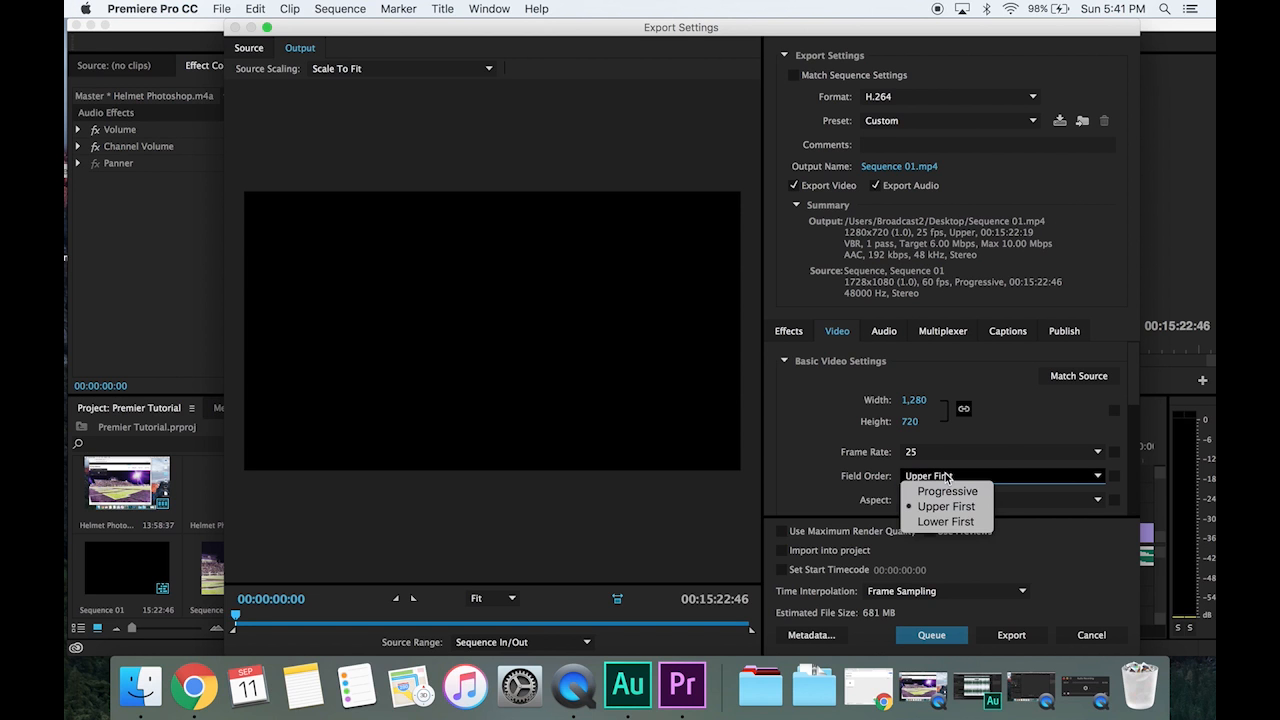
left_click(946, 521)
left_click(925, 481)
left_click(924, 492)
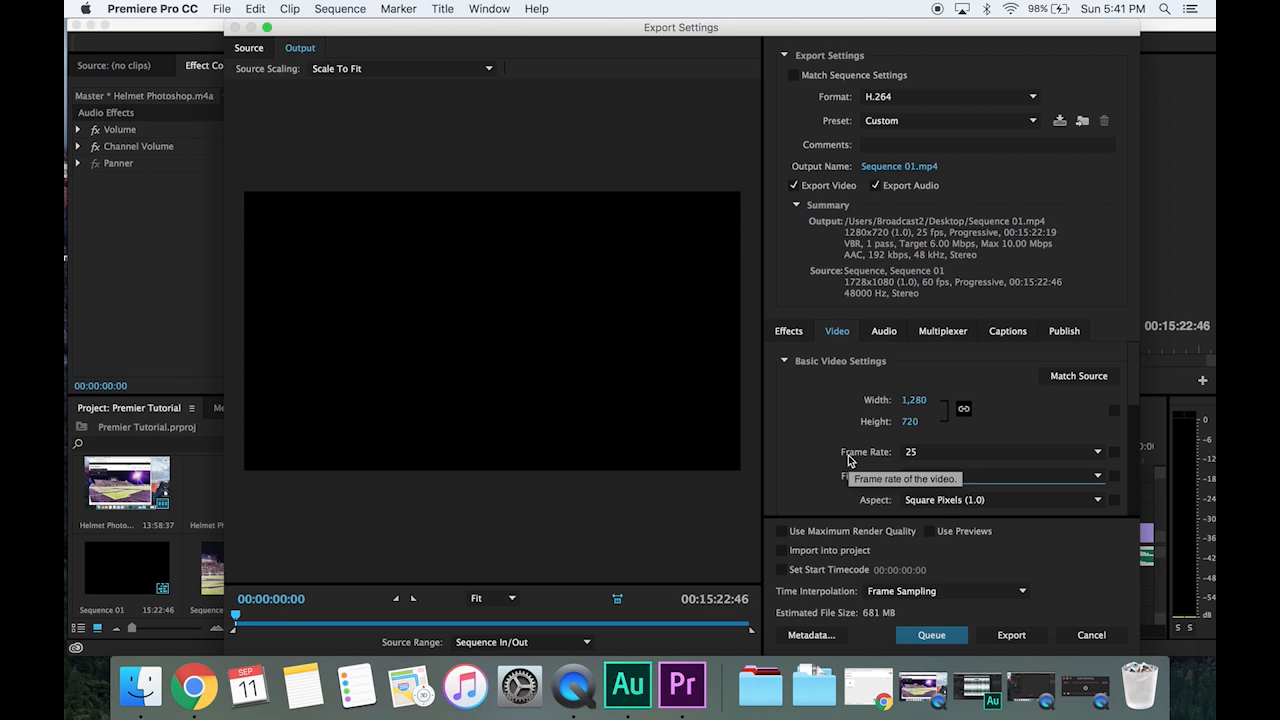
left_click(1103, 639)
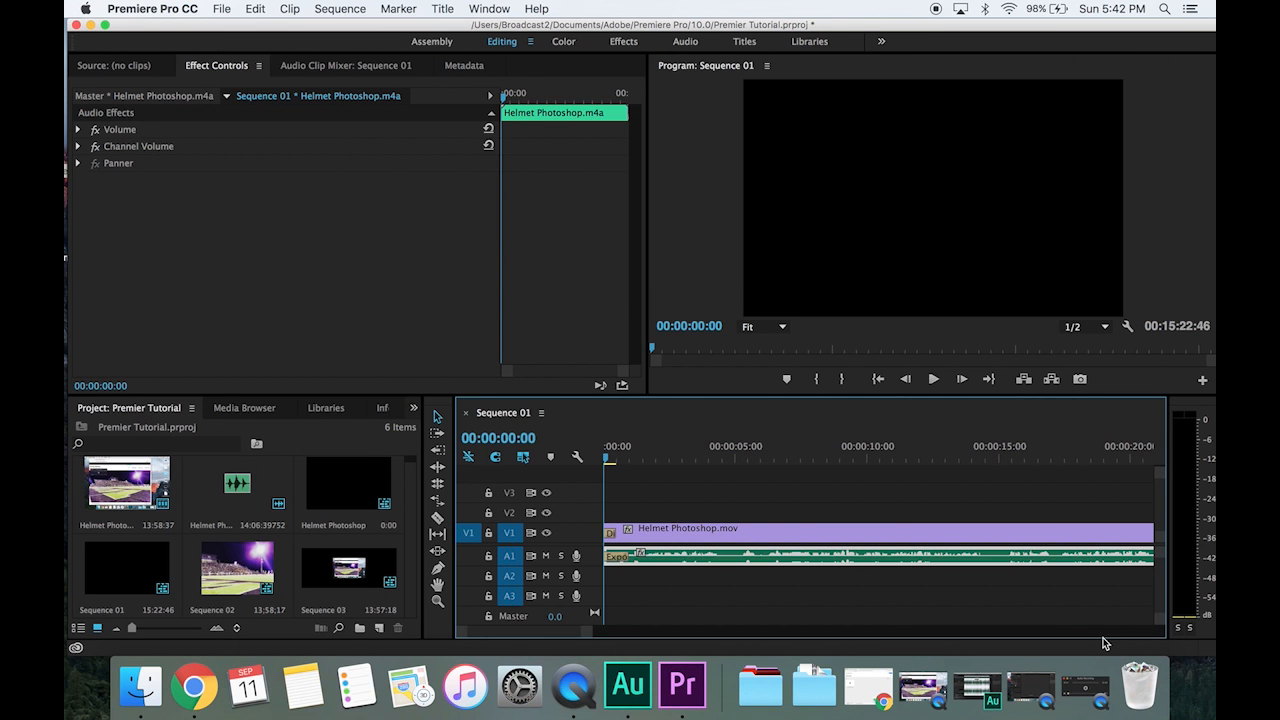